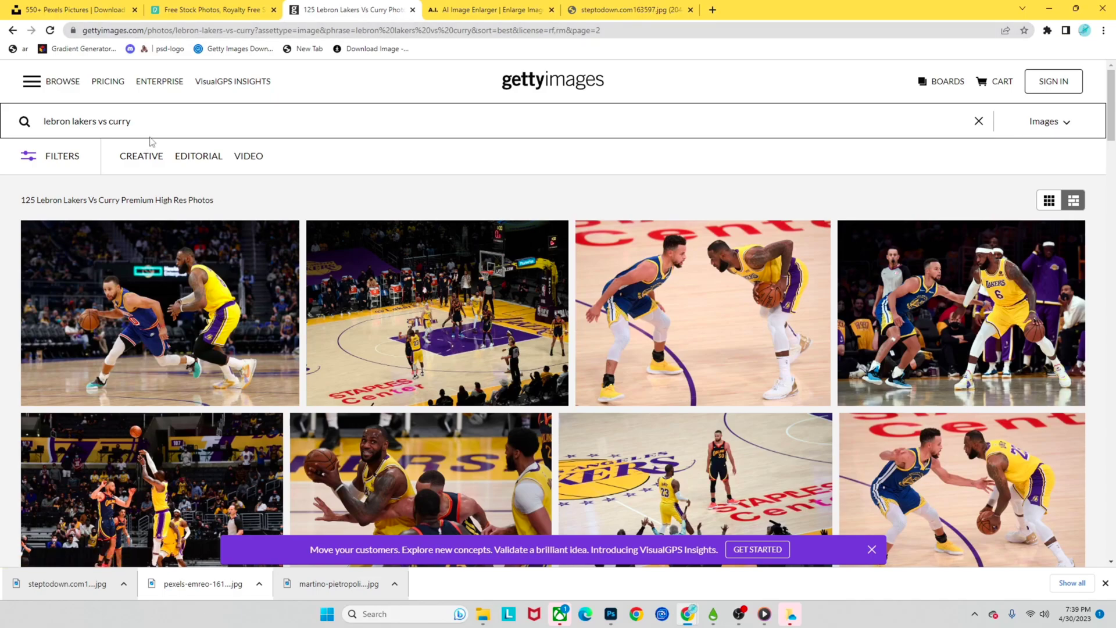
- Open the Getty Images photo of LeBron James handling the ball against Stephen Curry from the "lebron lakers vs curry" results
left_click_drag(149, 124, 54, 118)
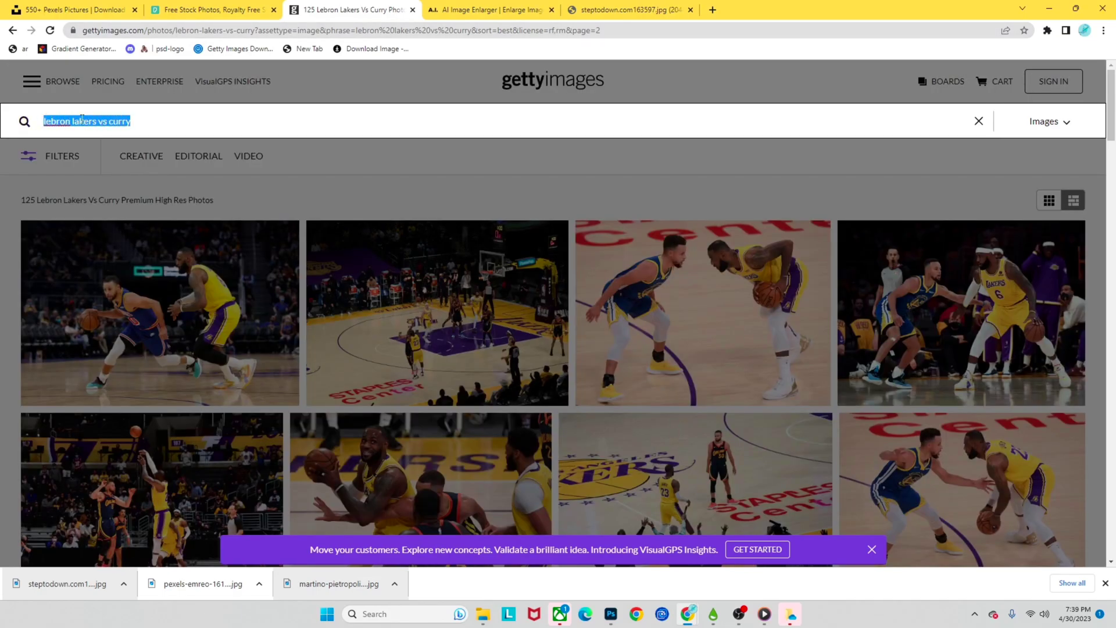
left_click(145, 125)
left_click(262, 172)
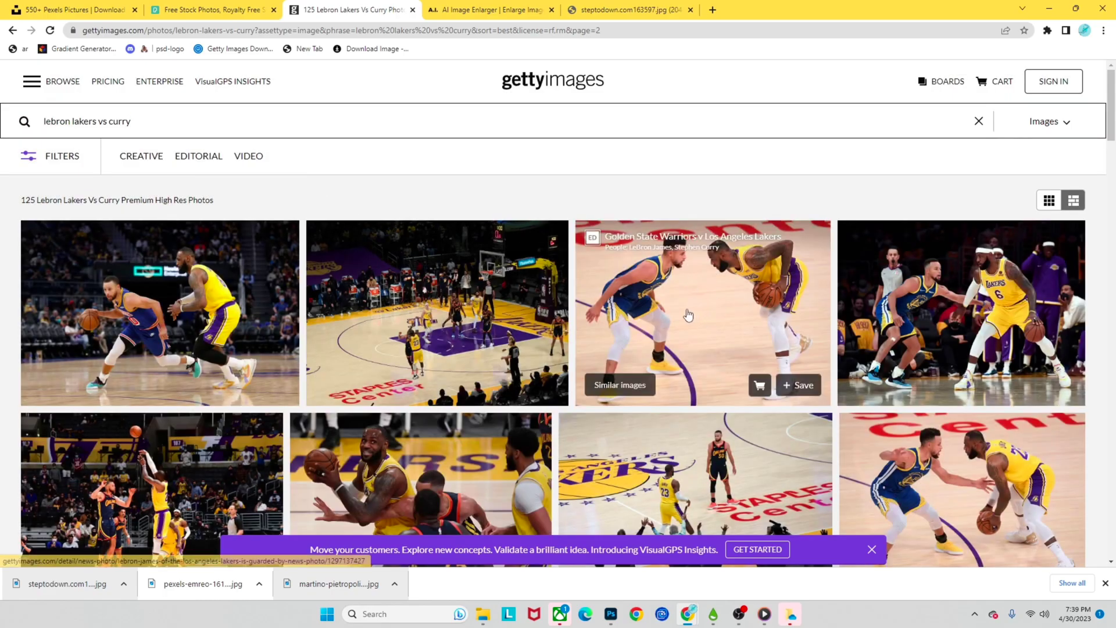
scroll(703, 371, "down", 4)
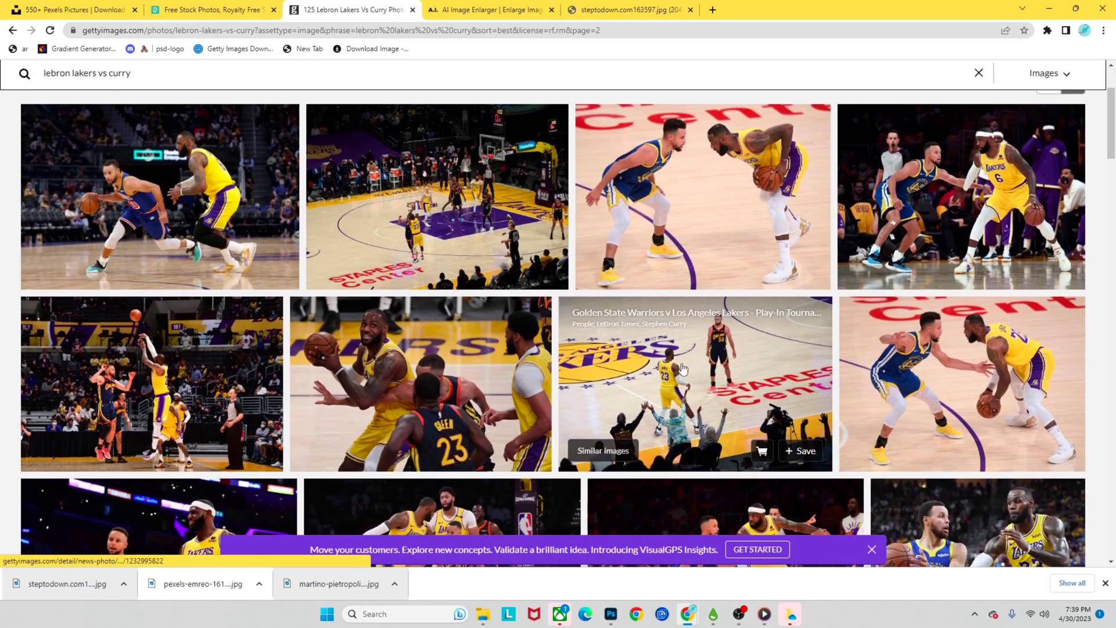
scroll(680, 367, "down", 2)
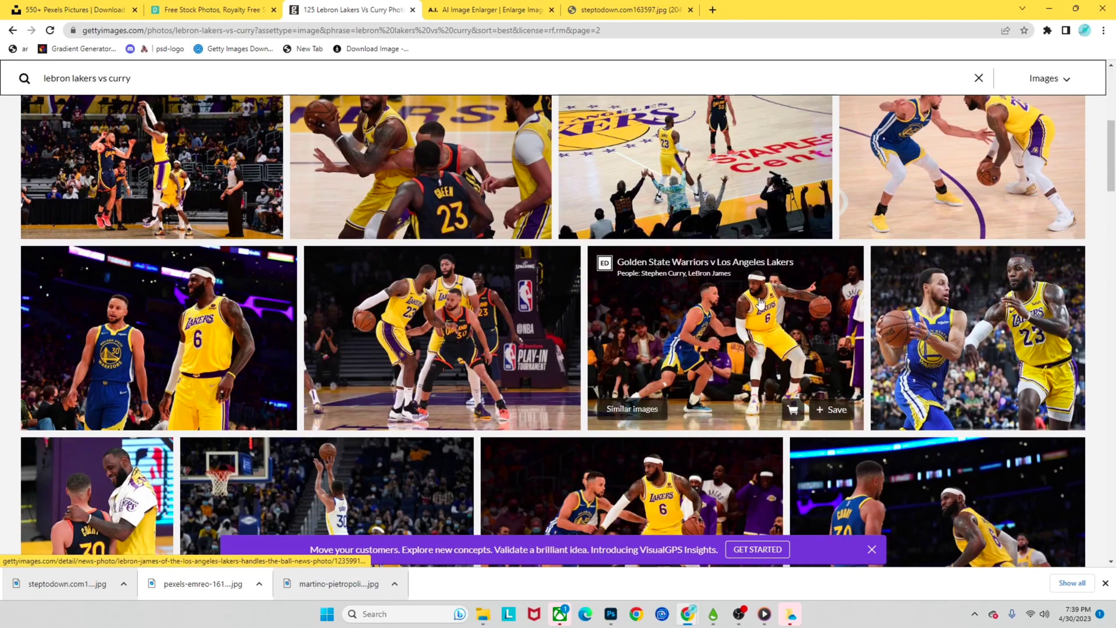
left_click(740, 335)
scroll(367, 331, "down", 2)
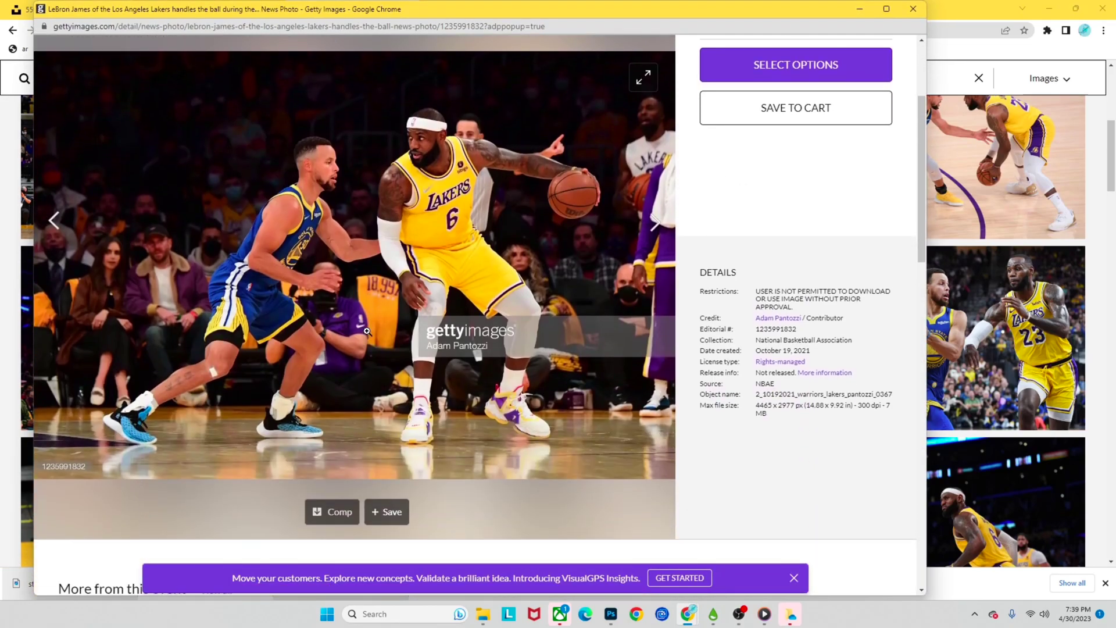
scroll(366, 331, "up", 3)
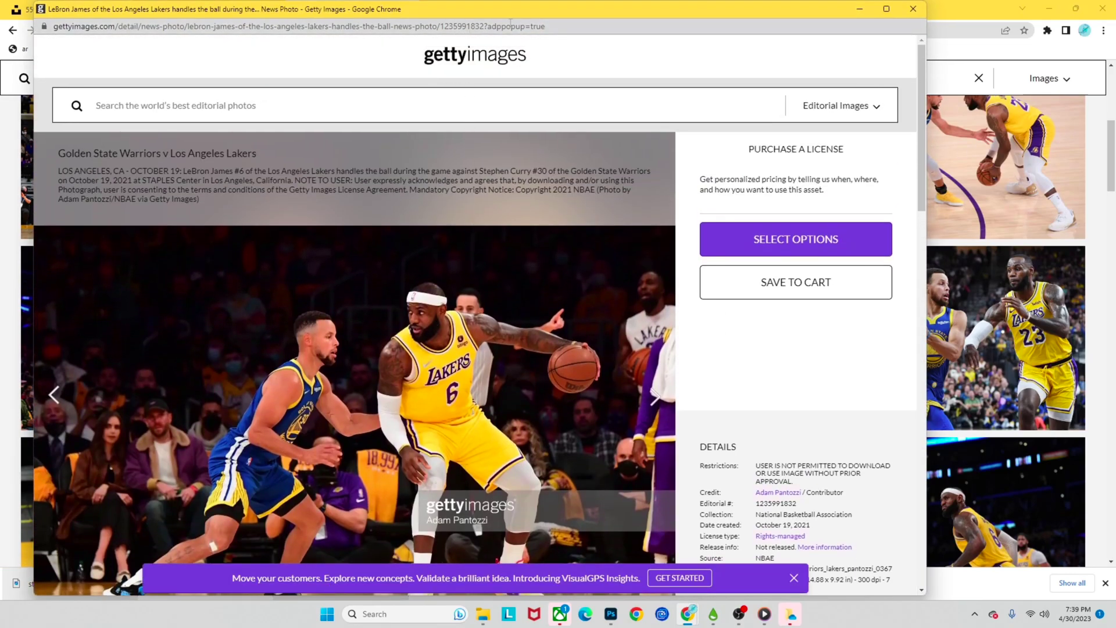
- Copy the photo page's full web address and minimize its pop-up window
left_click(449, 26)
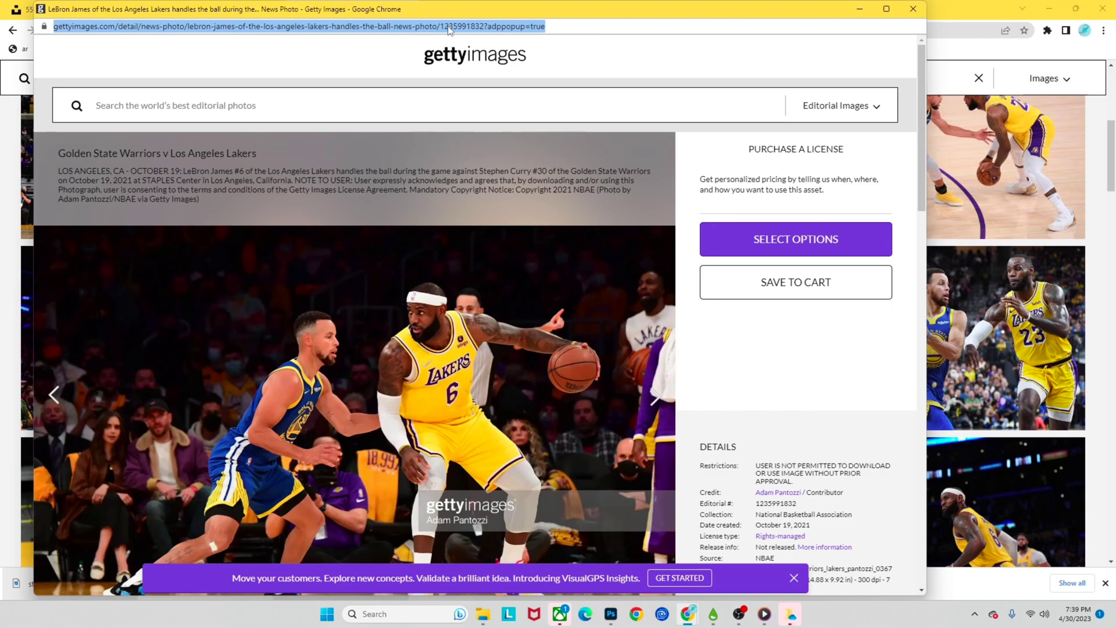
right_click(449, 29)
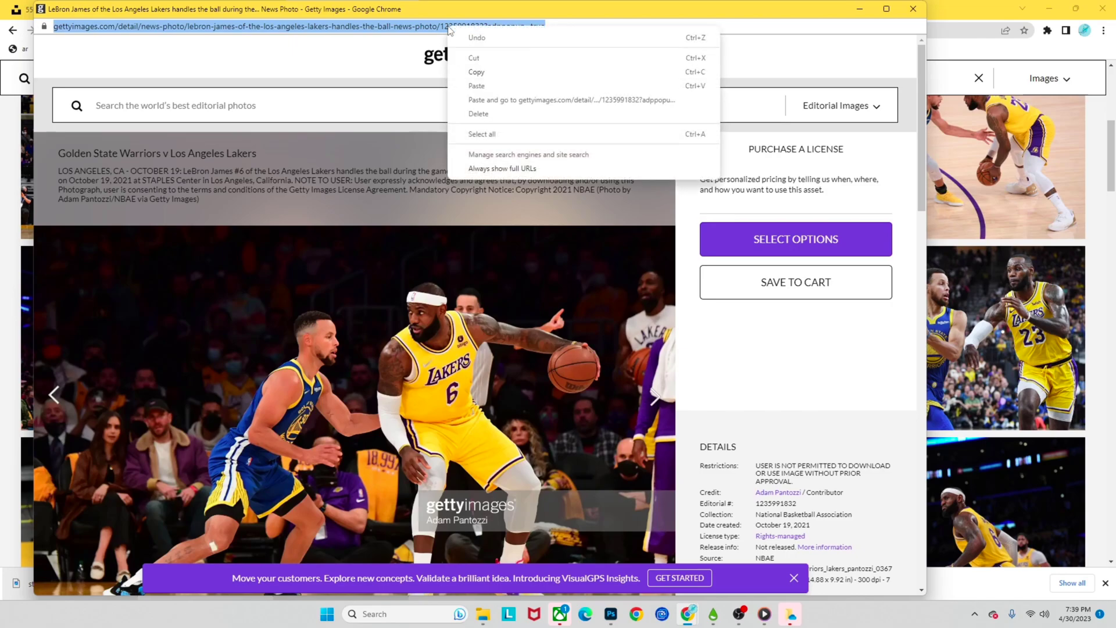
left_click(527, 74)
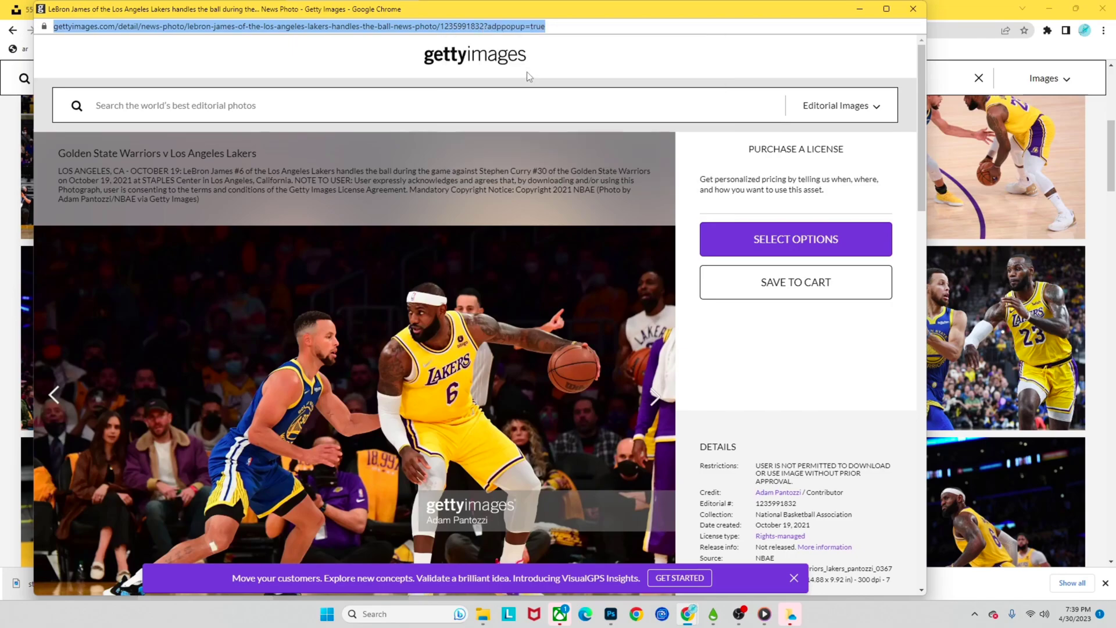
left_click(860, 9)
- Return to the GettyImages Downloader start page on steptodown.com and clear the old image URL
left_click(583, 11)
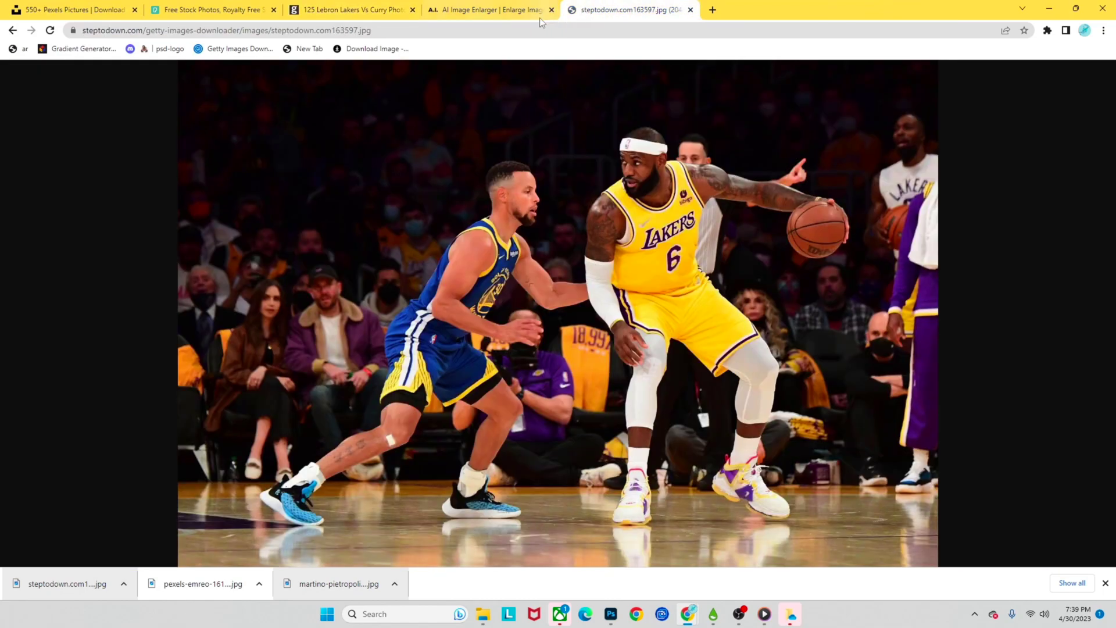
left_click(12, 30)
scroll(378, 135, "up", 10)
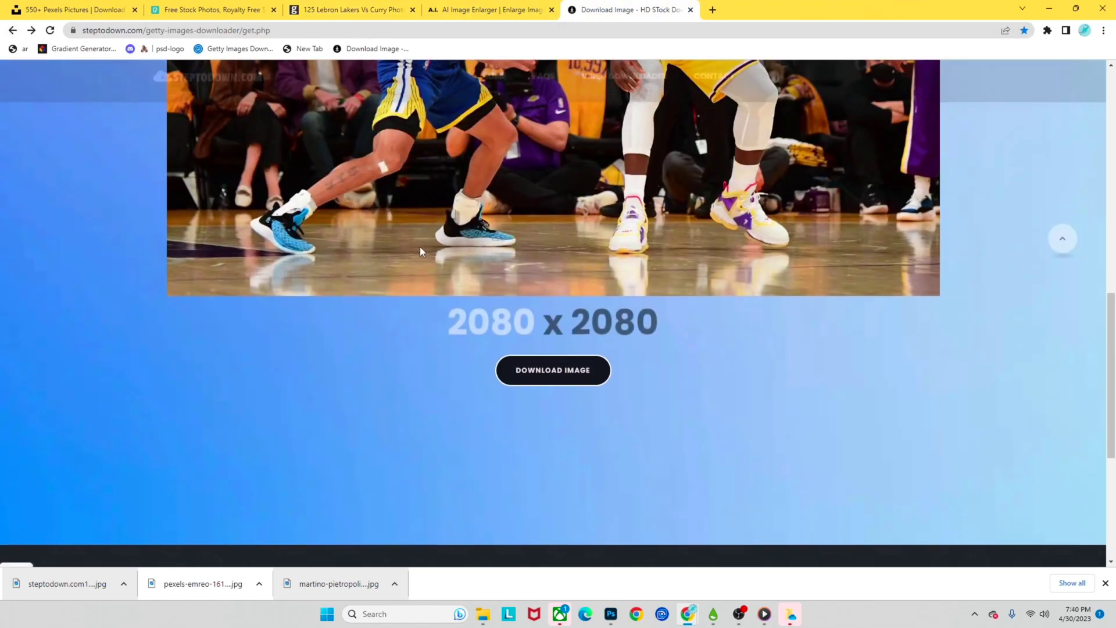
left_click(12, 32)
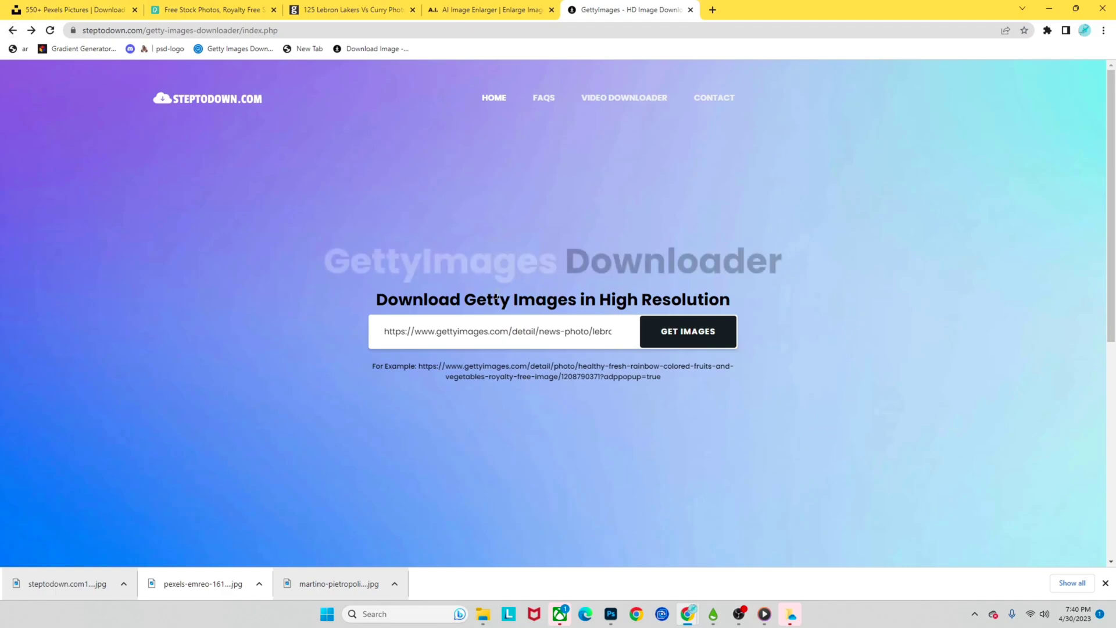
double_click(495, 331)
key("ctrl+a")
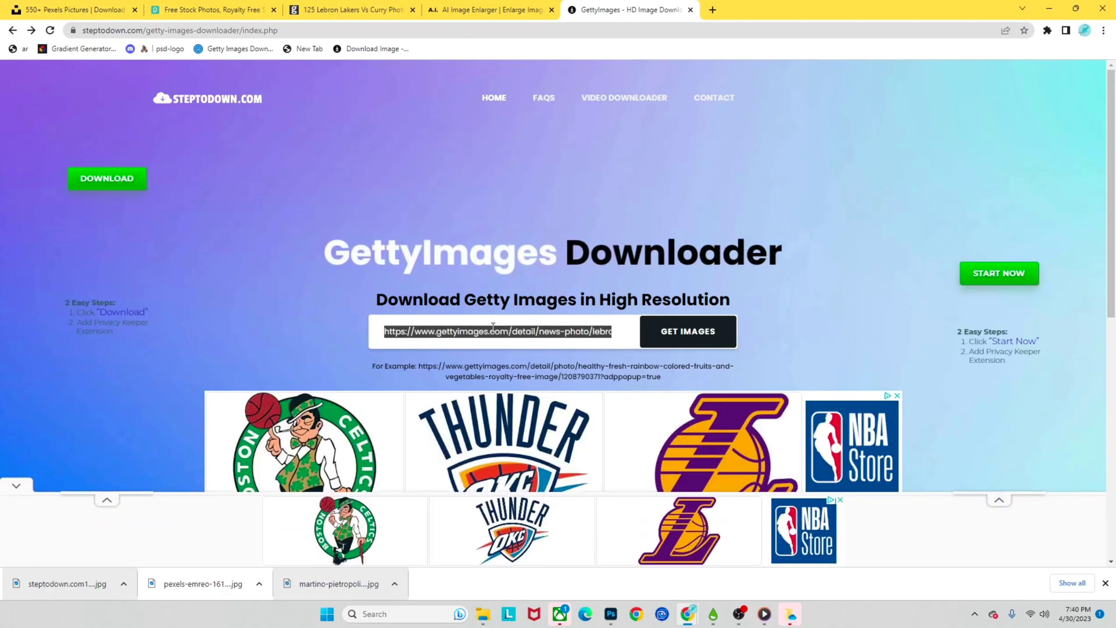
key("BackSpace")
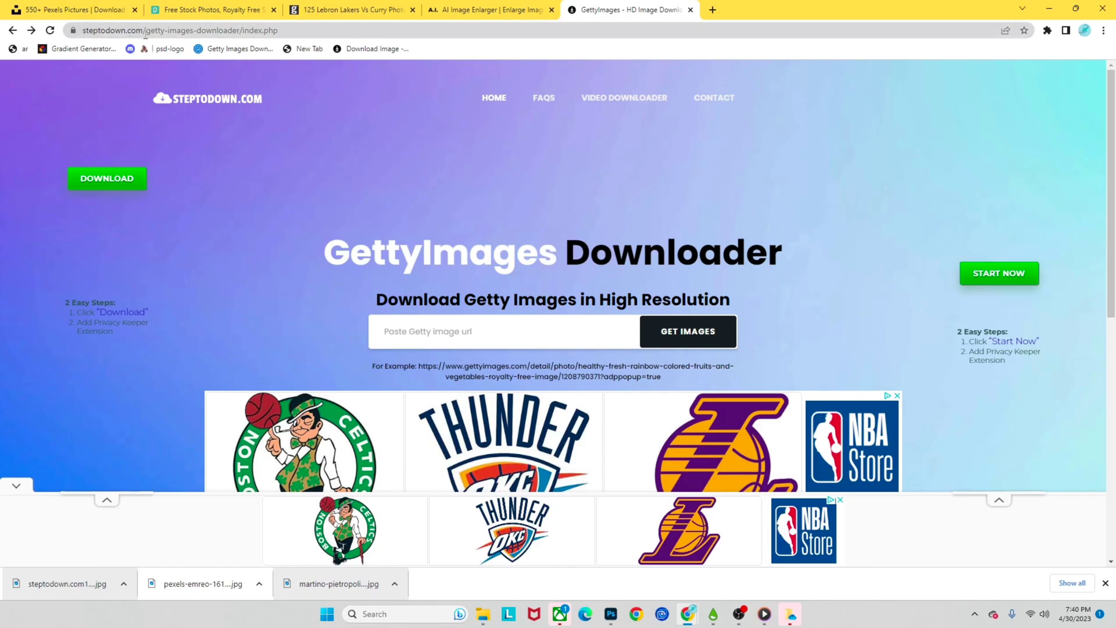
- Fetch the photo with the copied Getty image URL and open its high-resolution download version
left_click(442, 336)
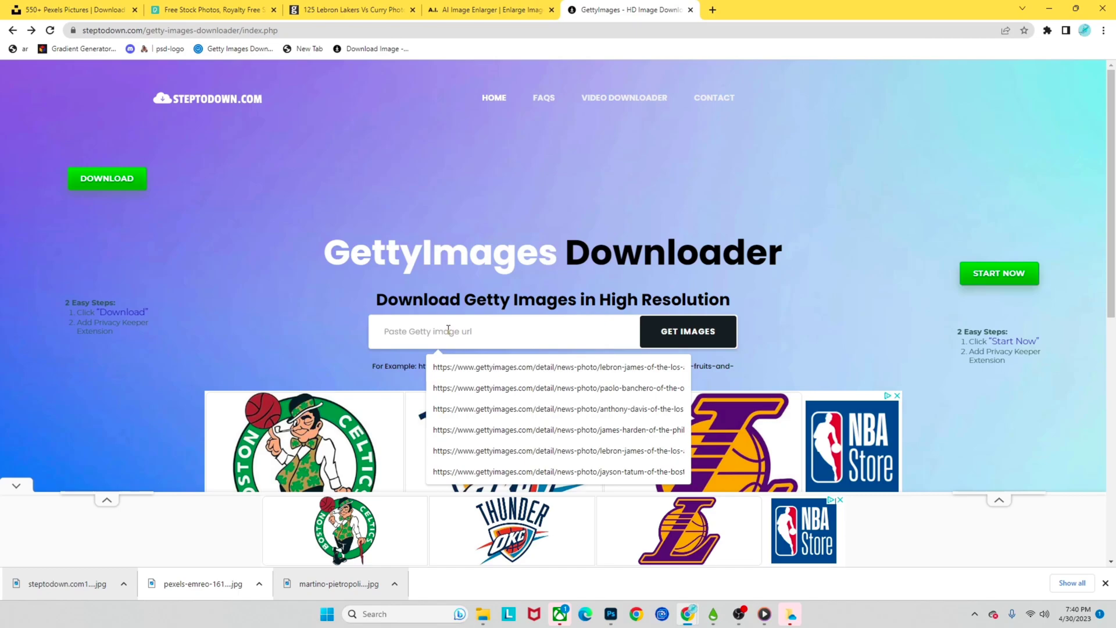
right_click(449, 330)
left_click(483, 421)
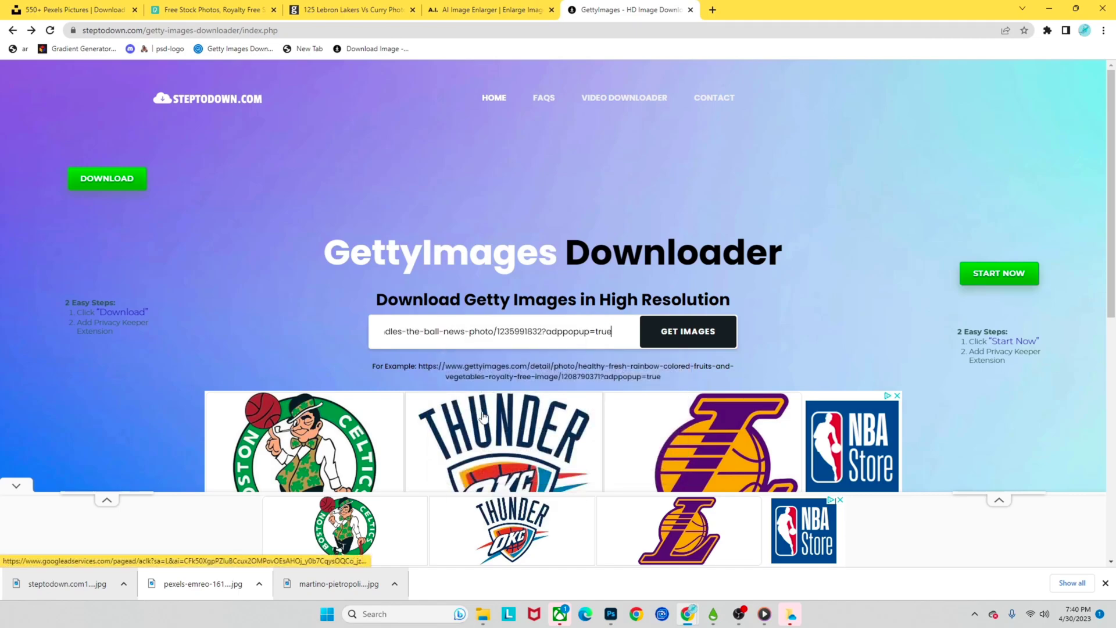
left_click(701, 338)
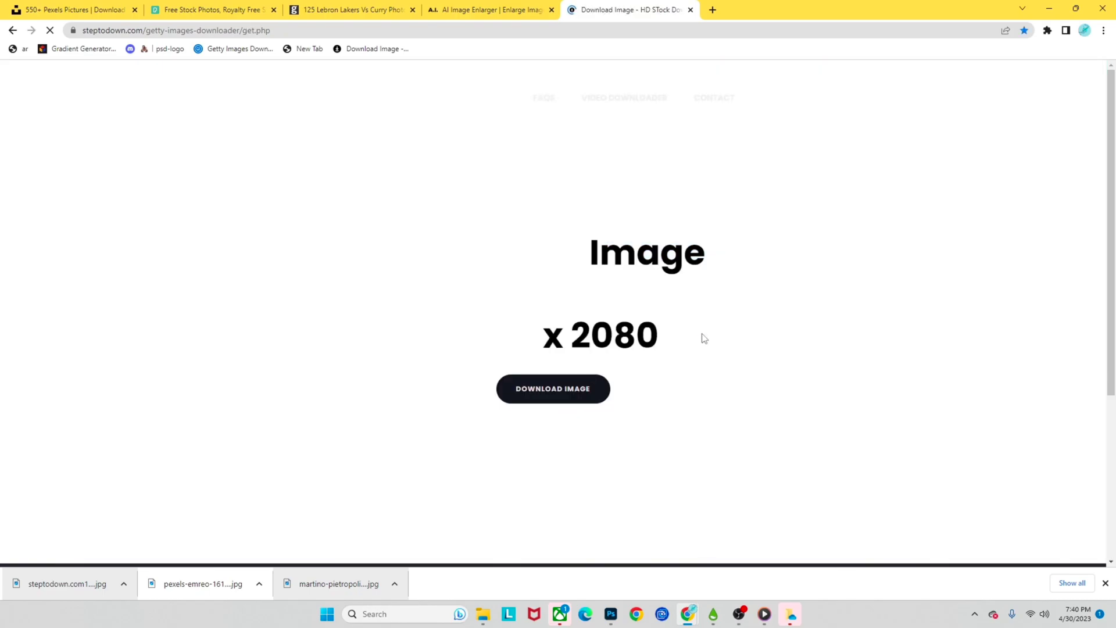
scroll(615, 305, "down", 7)
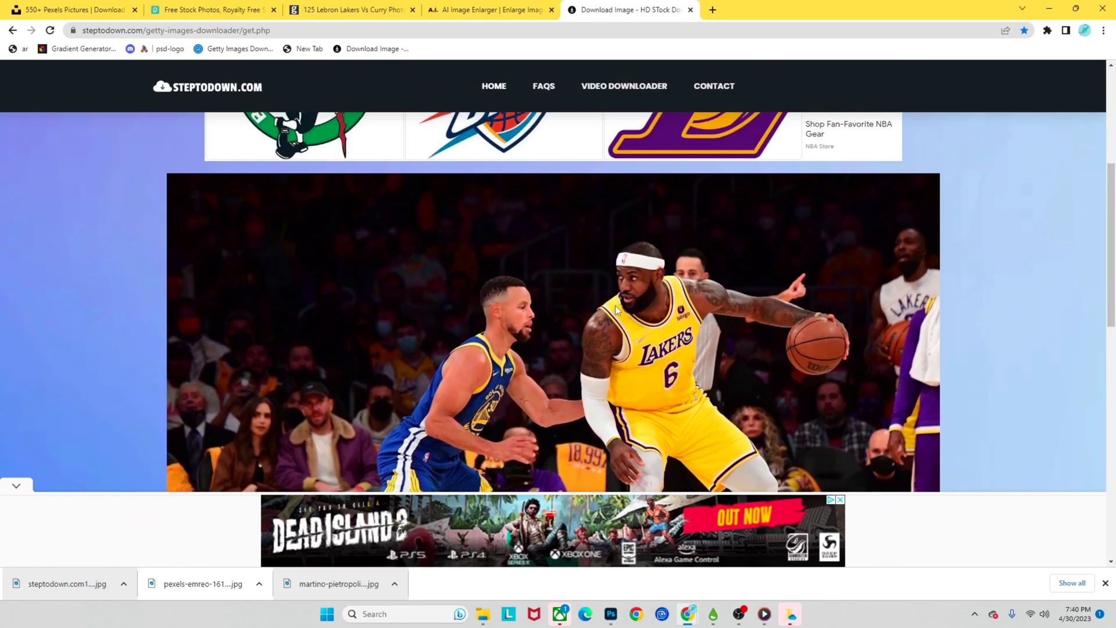
scroll(615, 306, "down", 6)
left_click(568, 413)
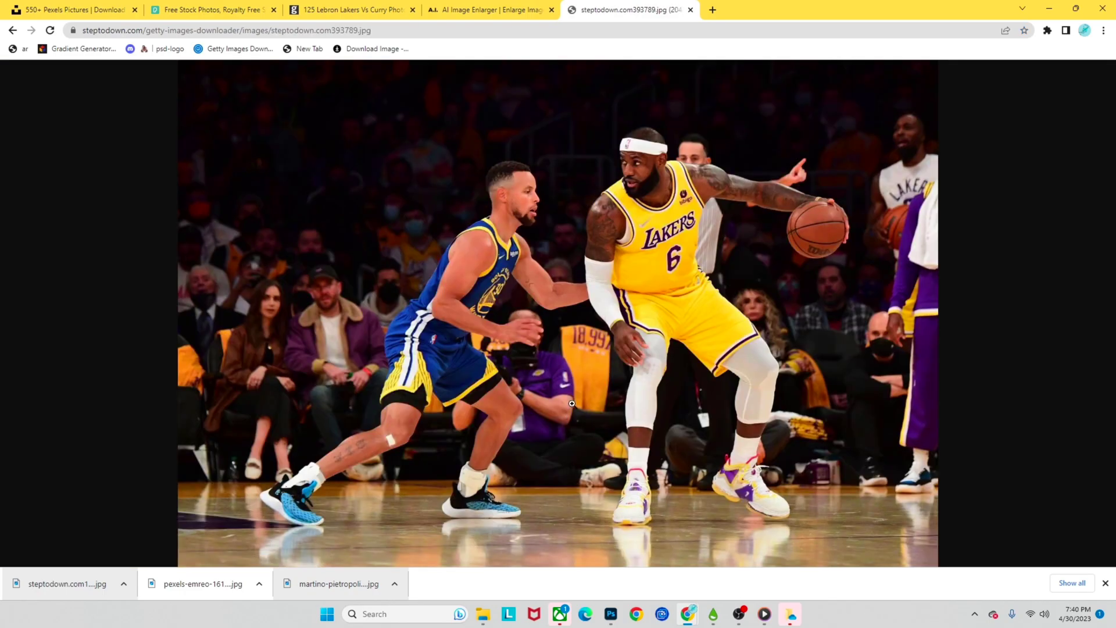
right_click(535, 221)
left_click(560, 244)
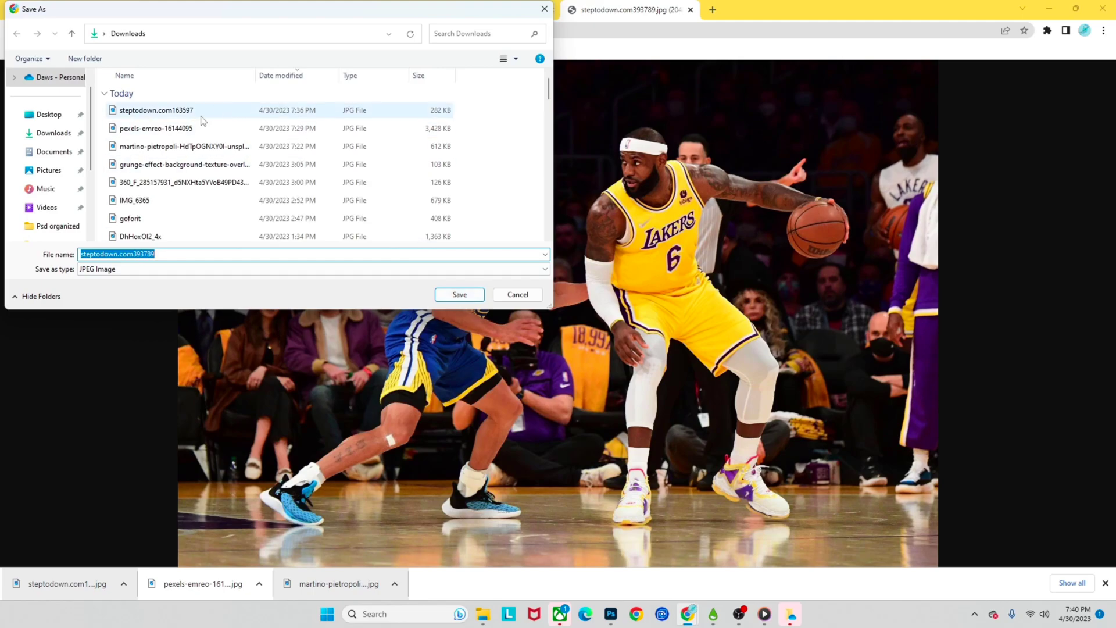
left_click(518, 295)
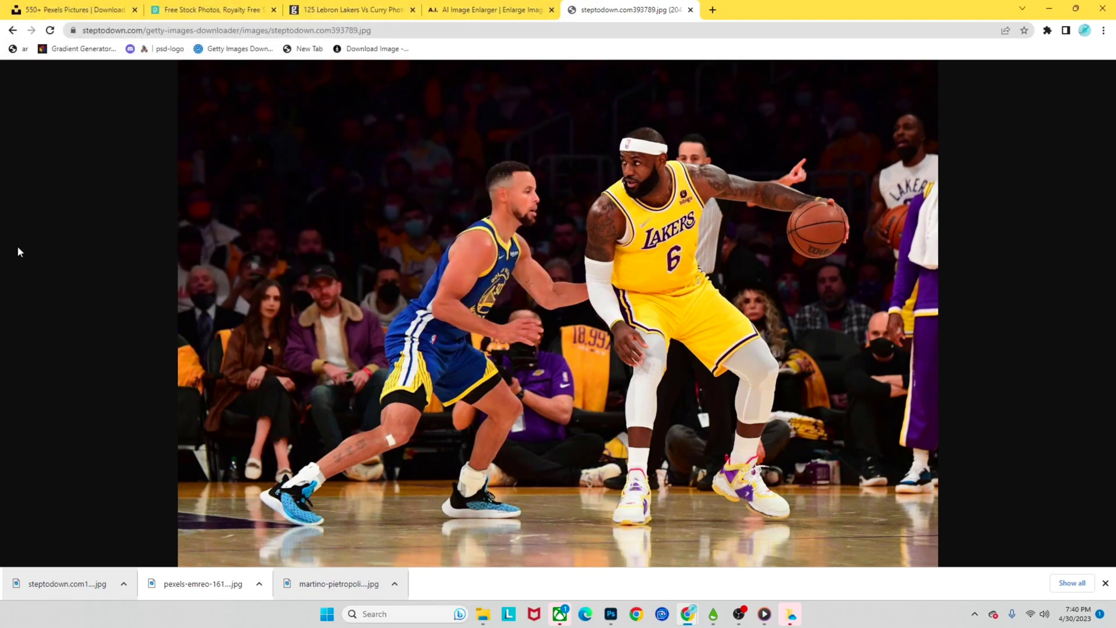
- Switch to the AI Image Enlarger page at imglarger.com and show its image upload area
left_click(503, 9)
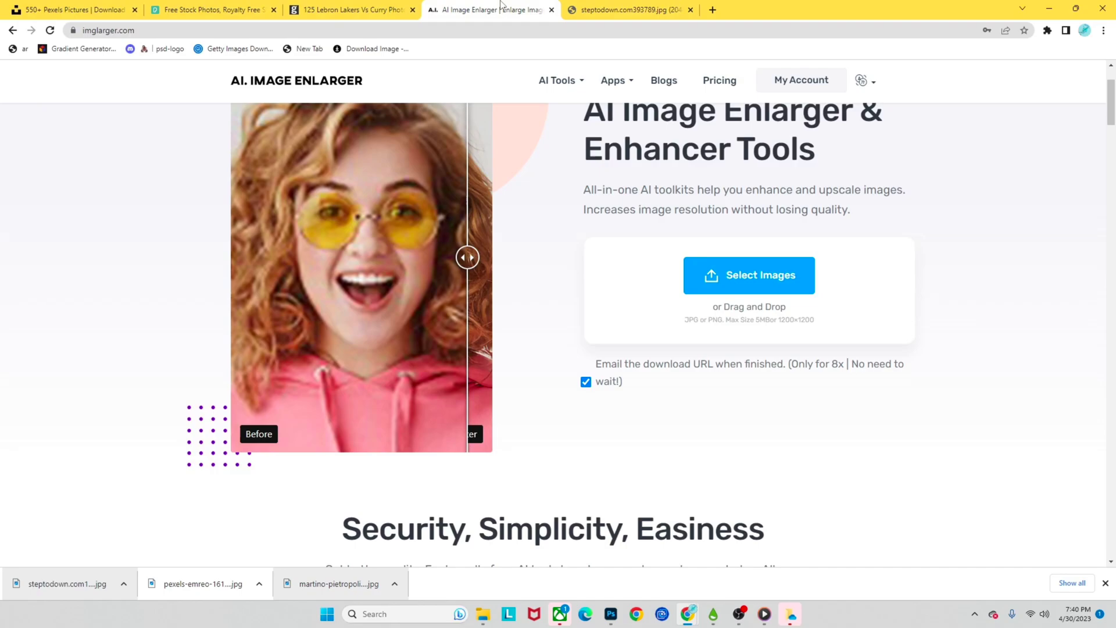
mouse_move(558, 84)
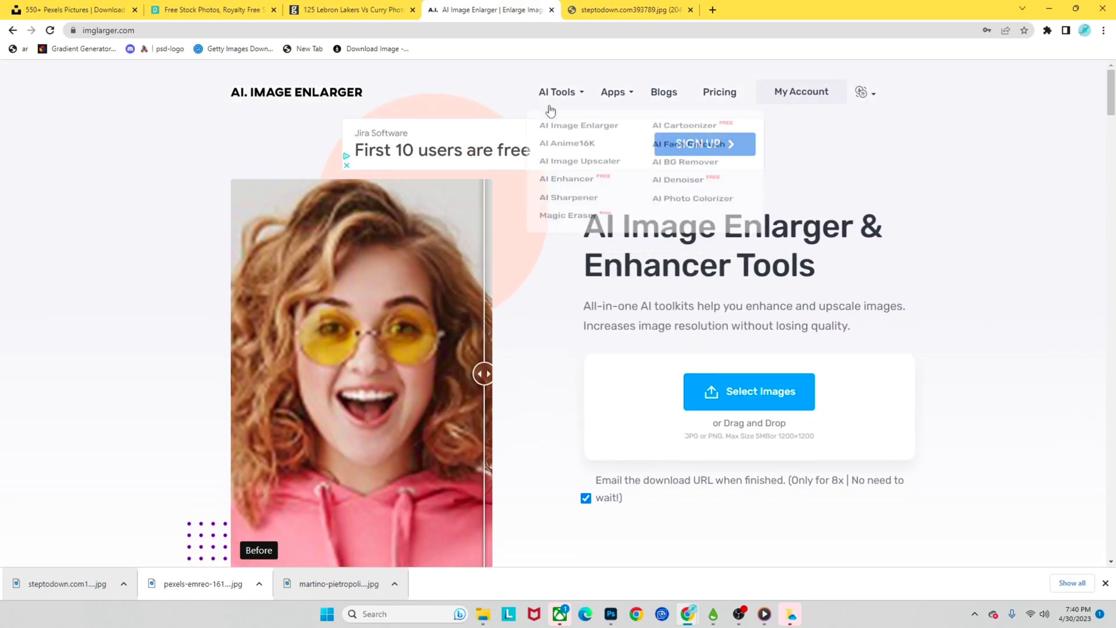
left_click(140, 32)
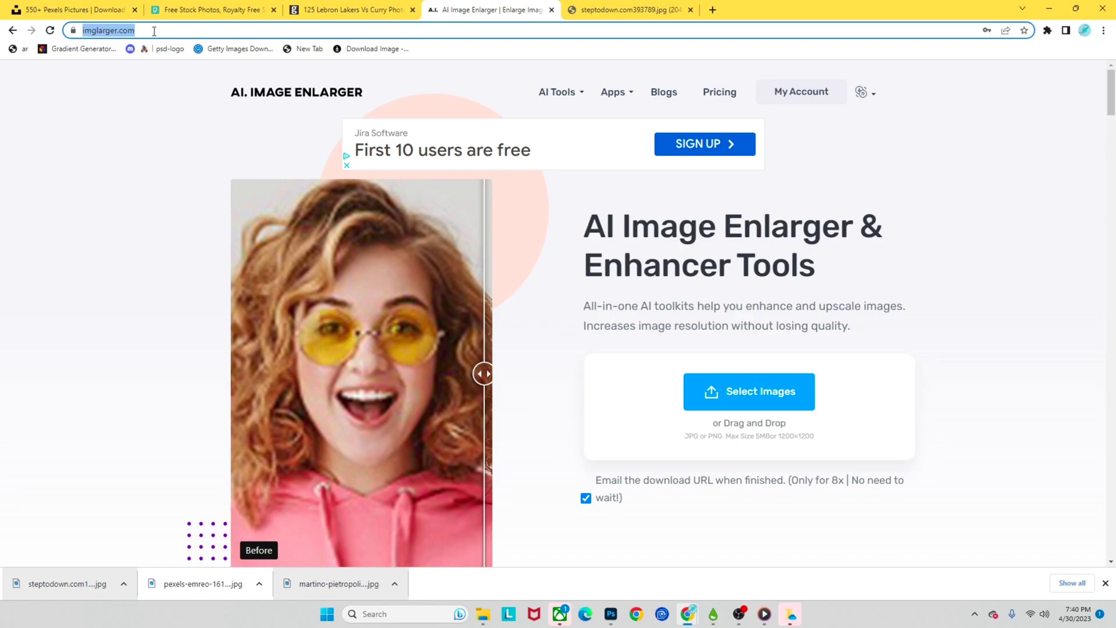
left_click(568, 422)
scroll(660, 406, "down", 1)
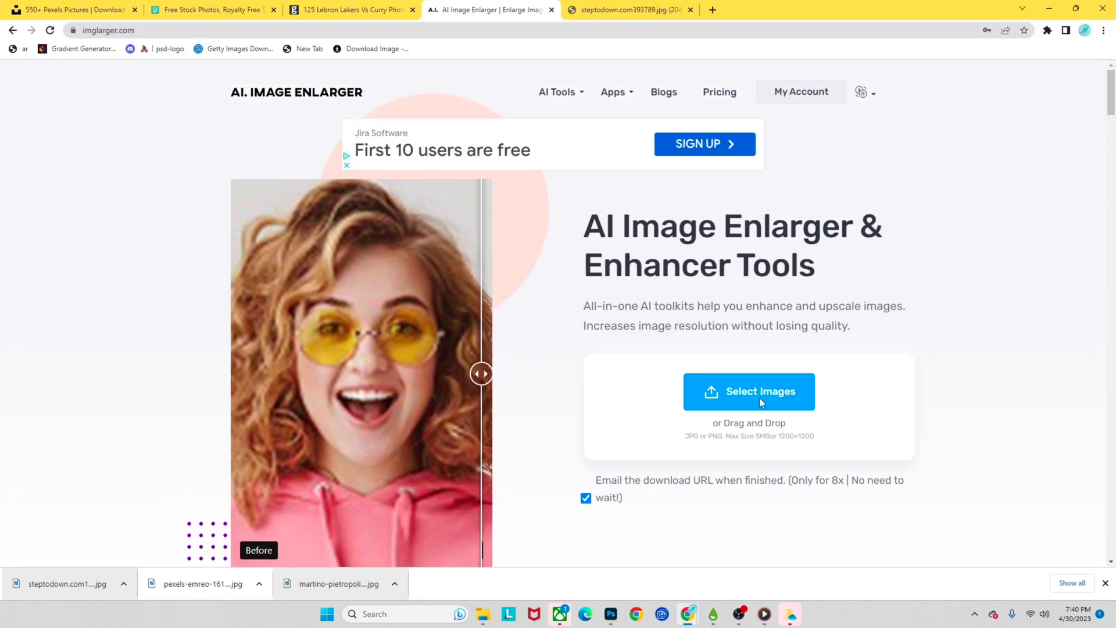
- Upload the image steptodown.com163597 from the Downloads folder to the AI Image Enlarger
left_click(759, 398)
left_click(61, 170)
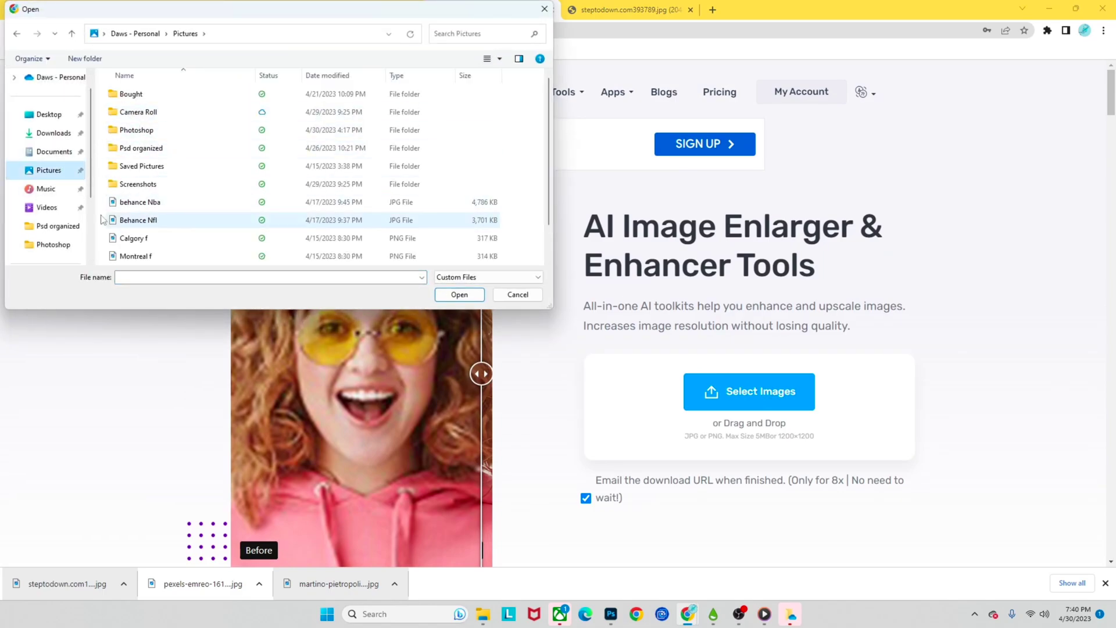
left_click(52, 133)
left_click(110, 116)
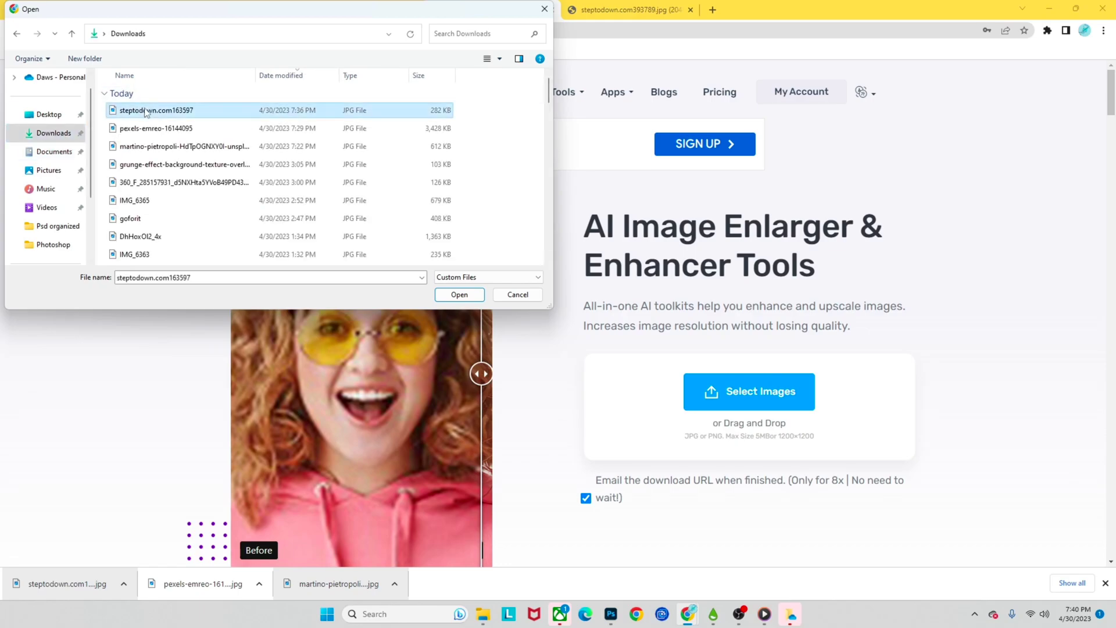
left_click_drag(215, 112, 680, 398)
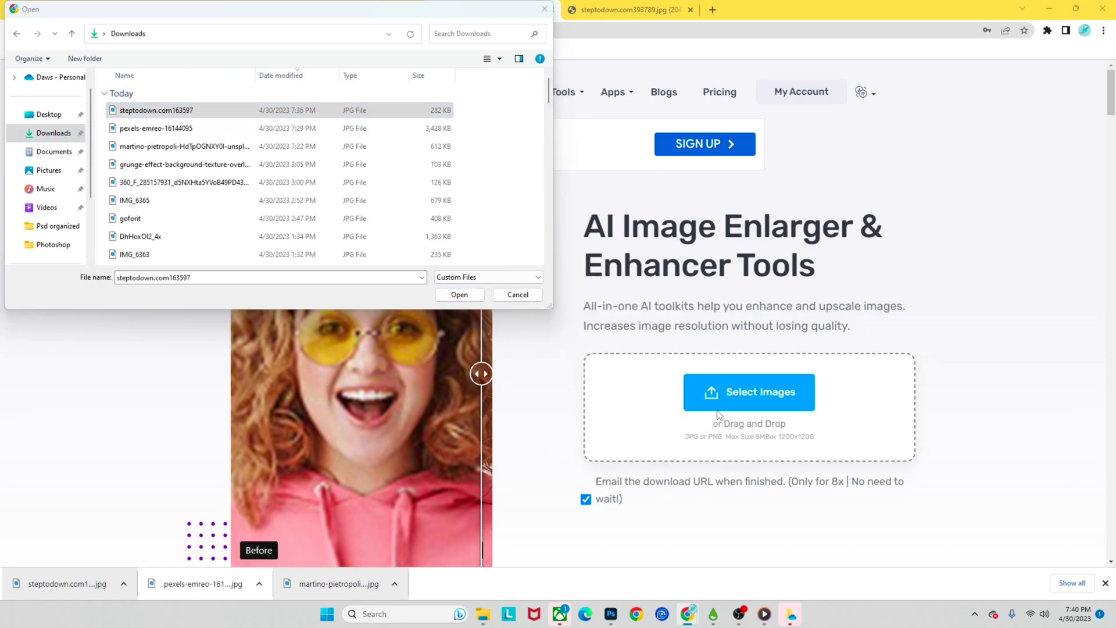
left_click(517, 295)
- Set the uploaded photo's enlargement to 4x and start the upscaling
left_click(750, 486)
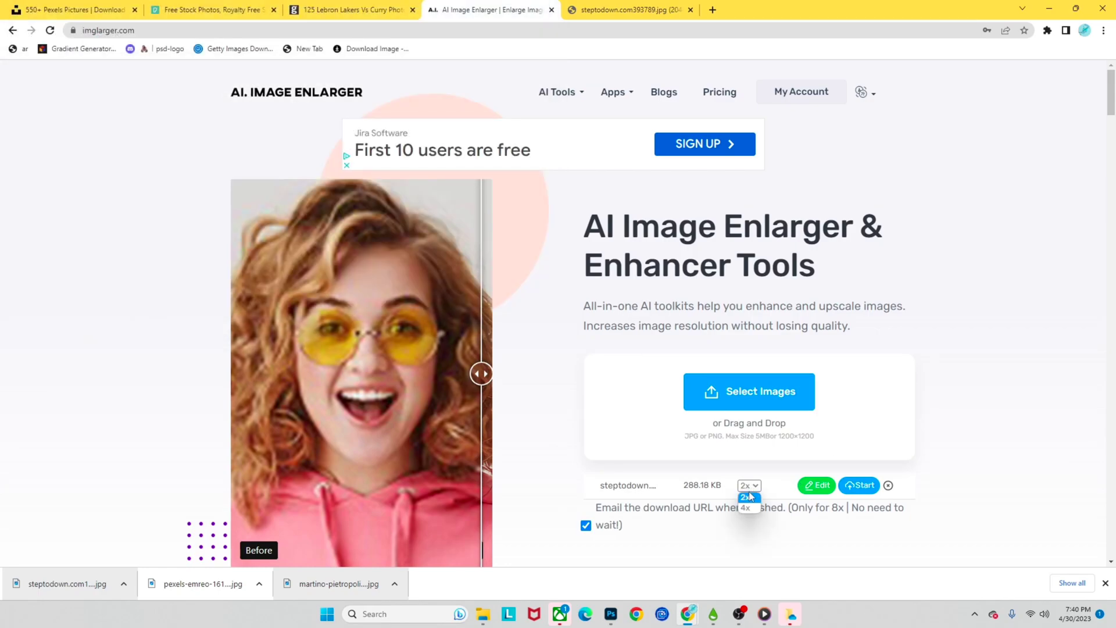
left_click(746, 507)
left_click(750, 487)
left_click(747, 508)
left_click(864, 486)
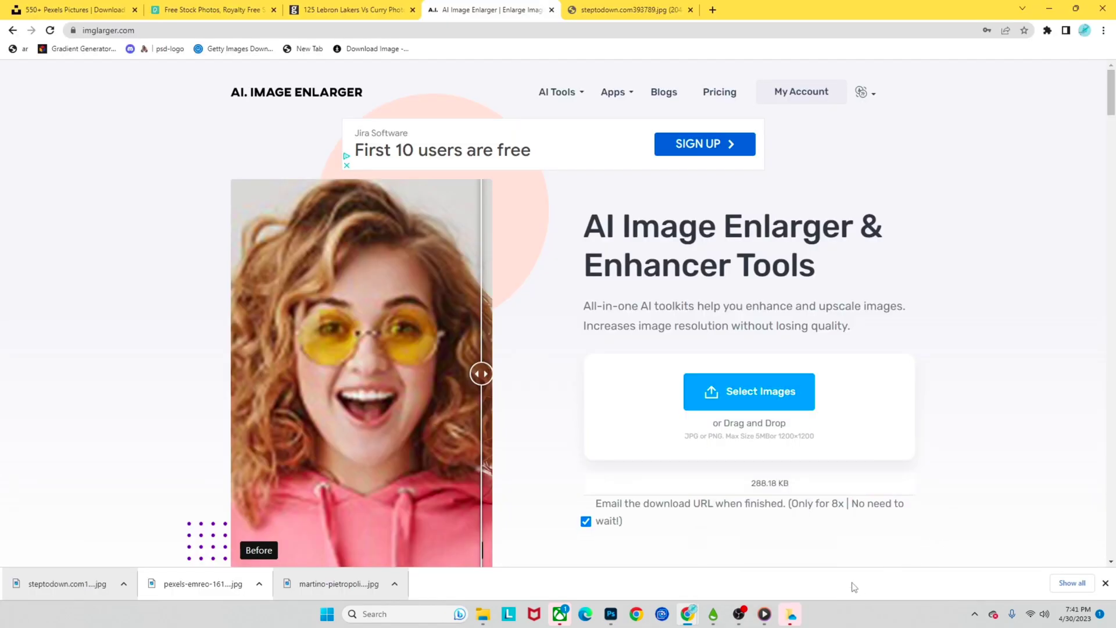
scroll(743, 538, "down", 1)
scroll(725, 561, "up", 1)
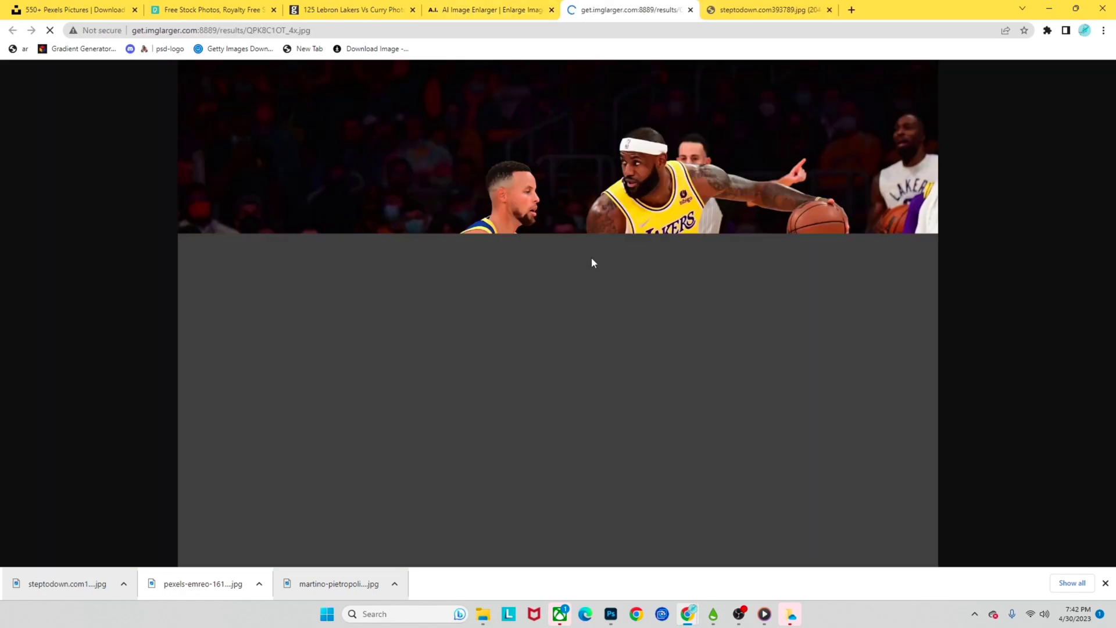
- Save the enlarged photo as the JPEG image QPK8C1OT_4x in the Downloads folder
right_click(595, 288)
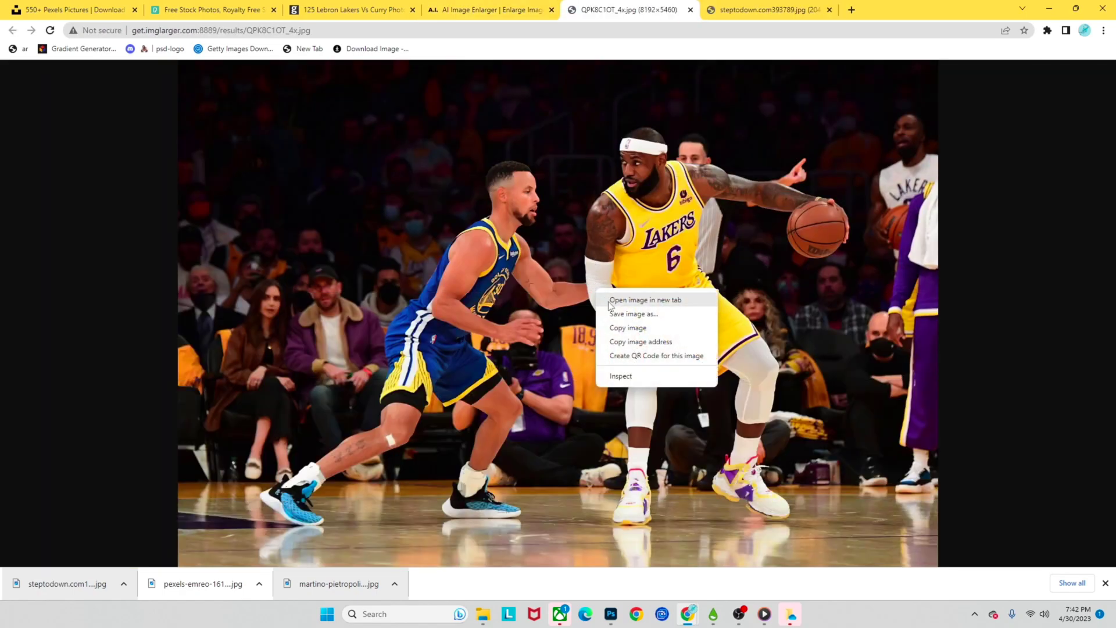
left_click(614, 312)
left_click(459, 294)
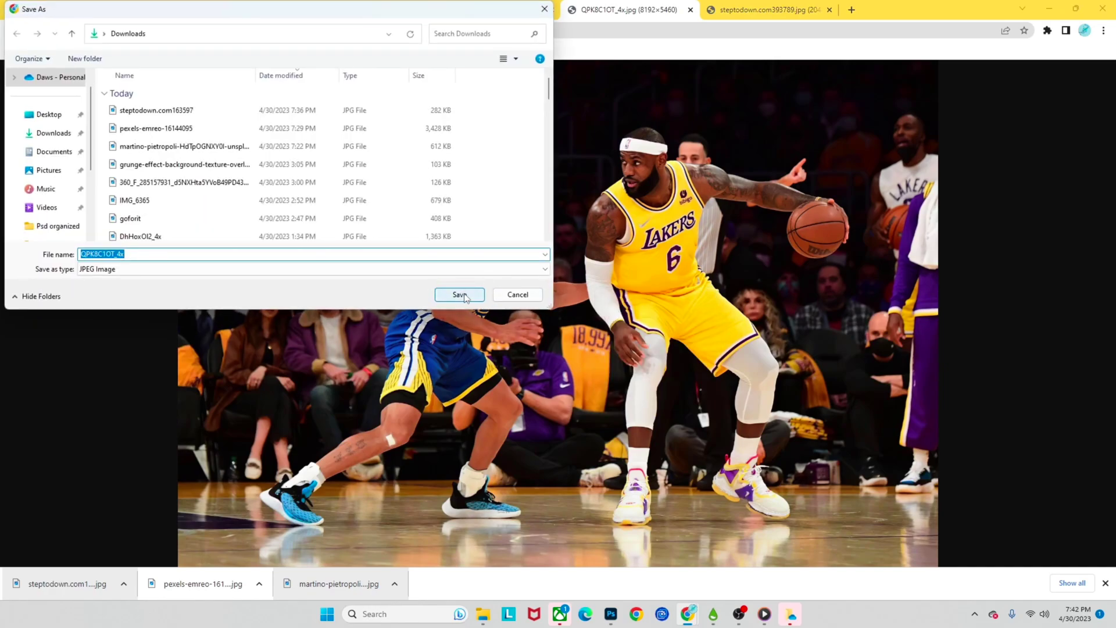
- Switch to Photoshop and open the Downloads folder in File Explorer over the blank document
left_click(611, 613)
left_click(482, 614)
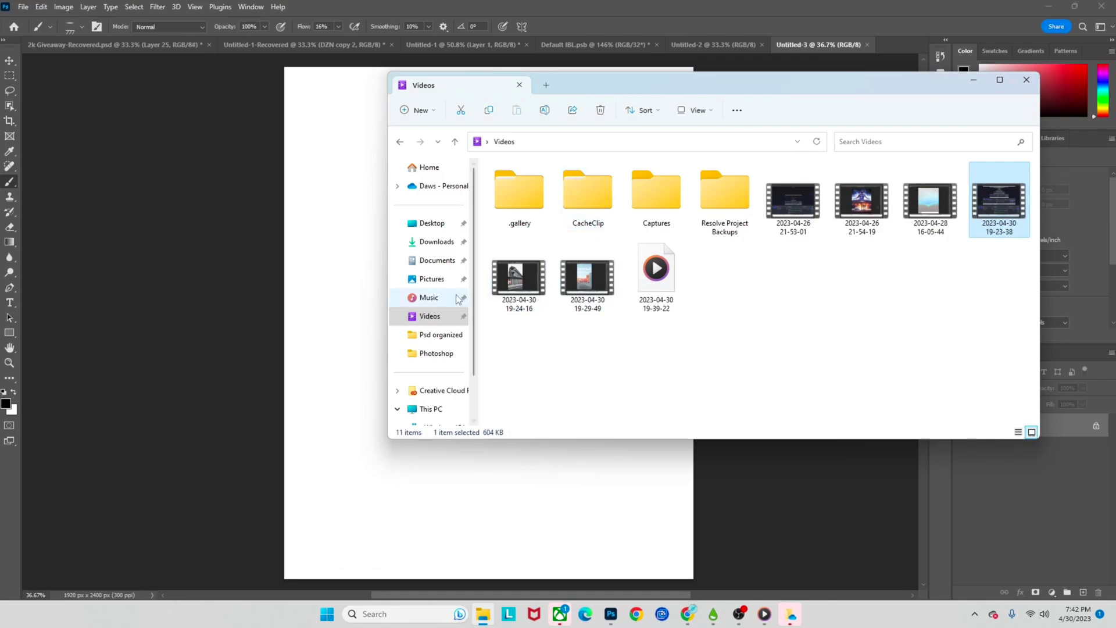
left_click(436, 241)
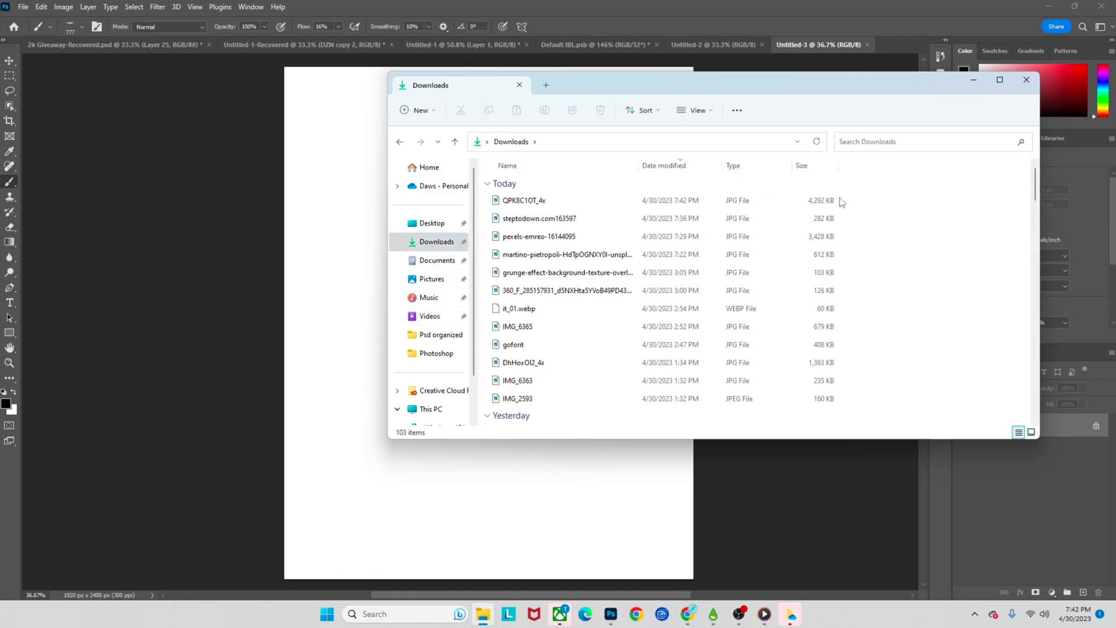
- Place the steptodown.com163597 and QPK8C1OT_4x images from Downloads onto the blank canvas at their default placement size
left_click_drag(839, 202, 379, 312)
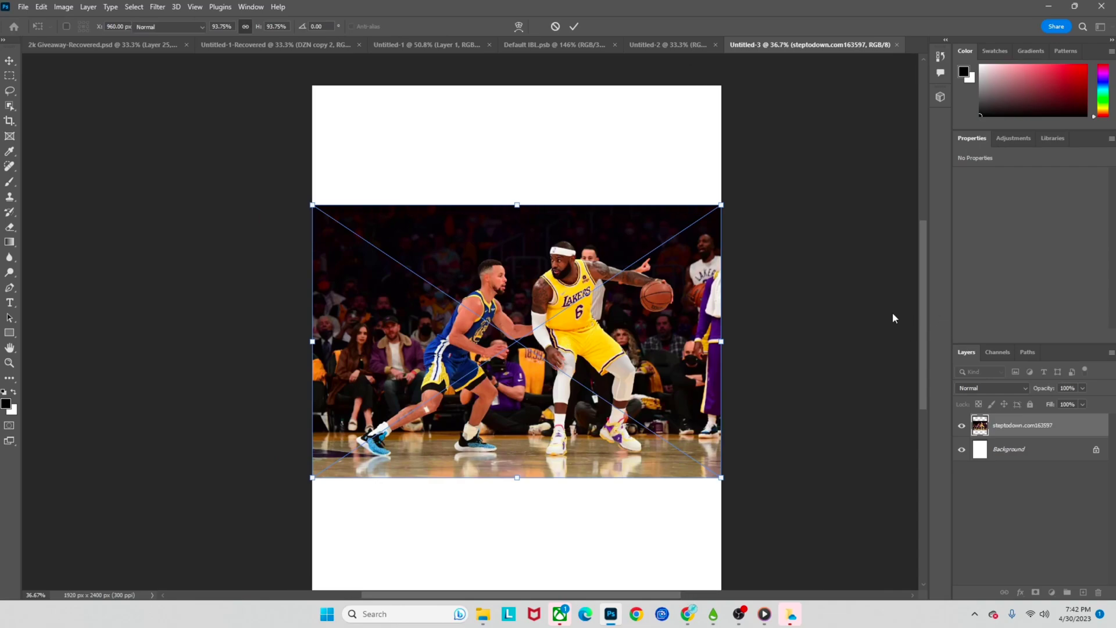
key("Return")
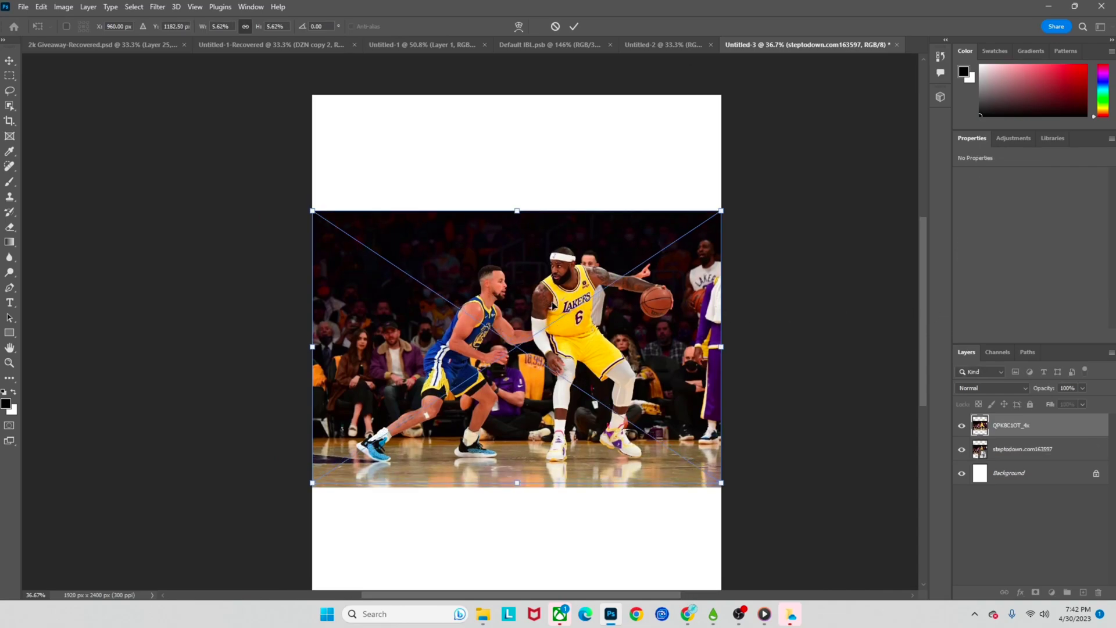
key("Return")
- Compare the enlarged photo with the original around the players' faces by switching the QPK8C1OT_4x layer's visibility
scroll(644, 275, "up", 5)
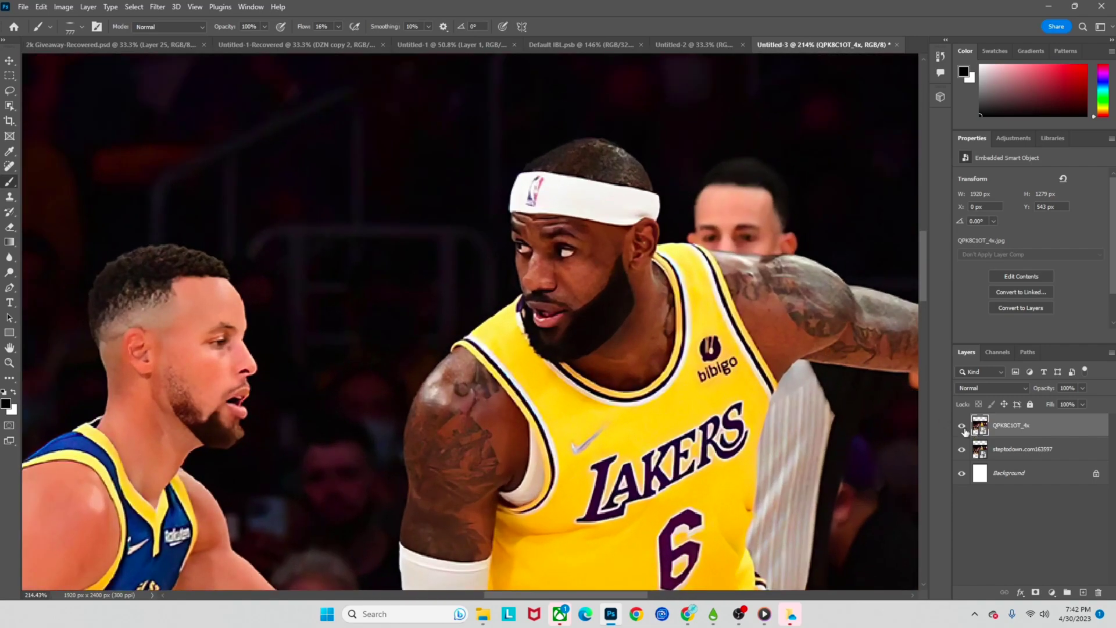
left_click(962, 426)
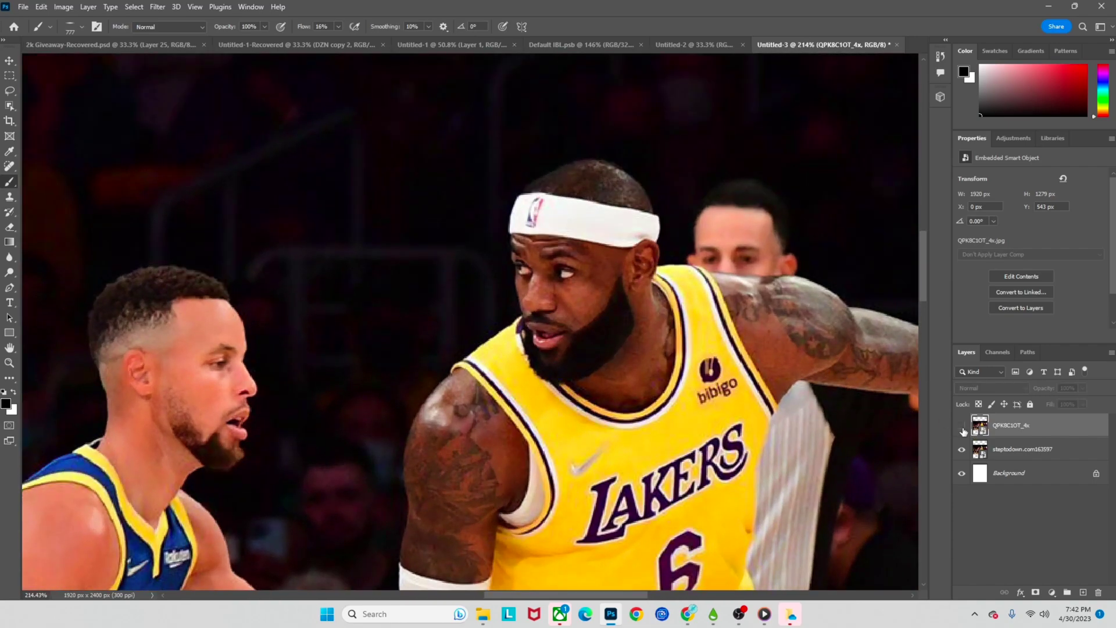
left_click(962, 426)
left_click(962, 426)
scroll(825, 371, "up", 2)
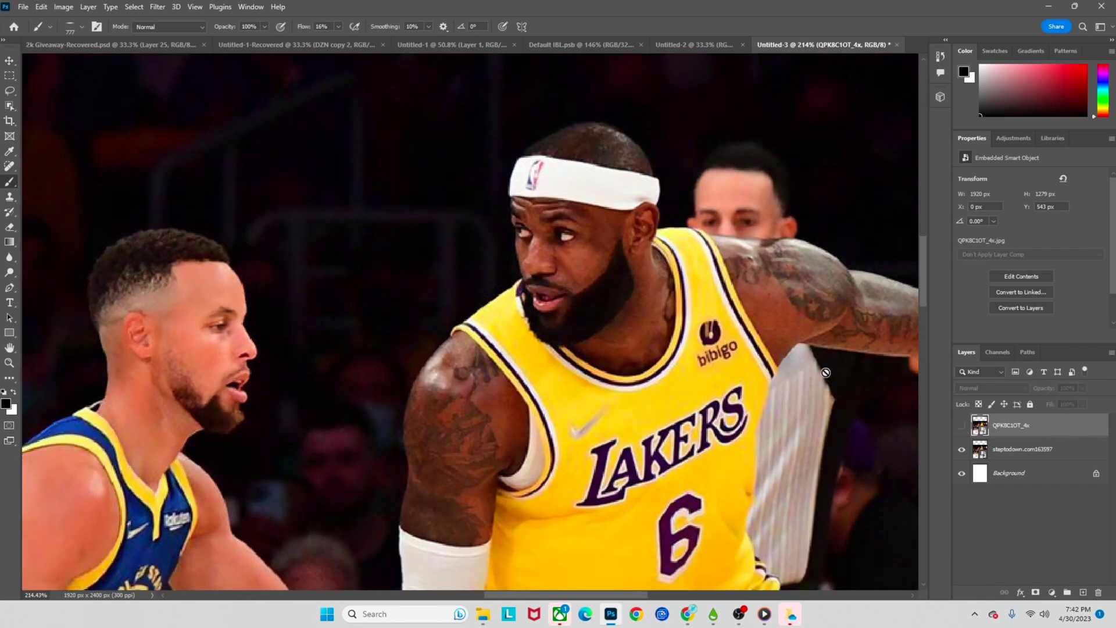
scroll(534, 250, "left", 3)
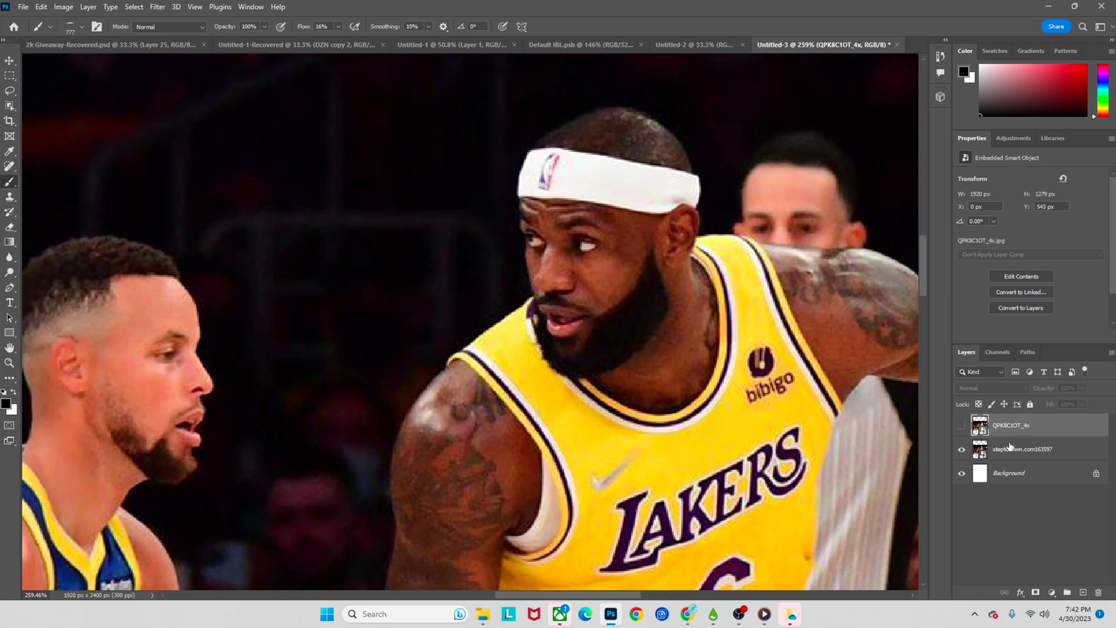
- Move the QPK8C1OT_4x layer below steptodown.com163597 and compare both photos by toggling the original layer's visibility
left_click_drag(991, 432, 975, 444)
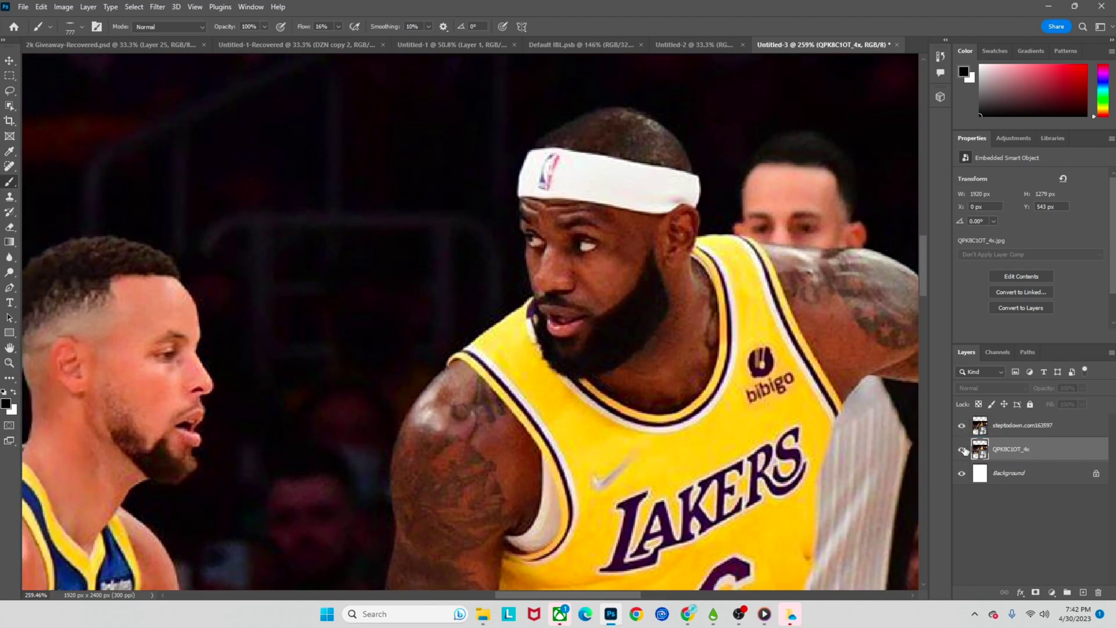
left_click(963, 427)
left_click(962, 427)
left_click(963, 427)
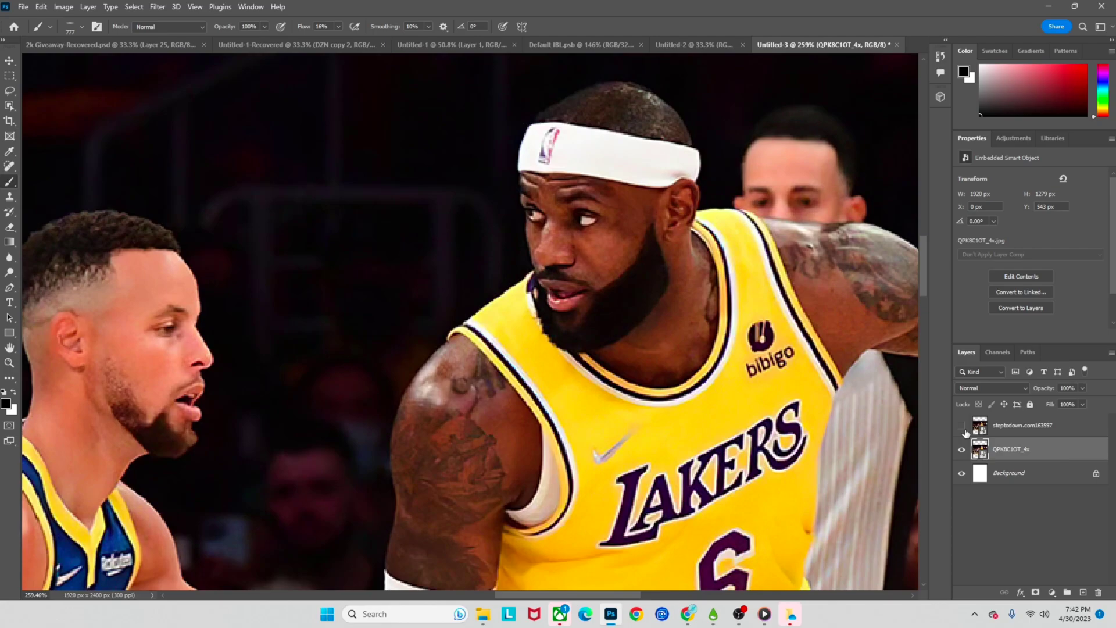
left_click(963, 428)
left_click(963, 429)
left_click(964, 428)
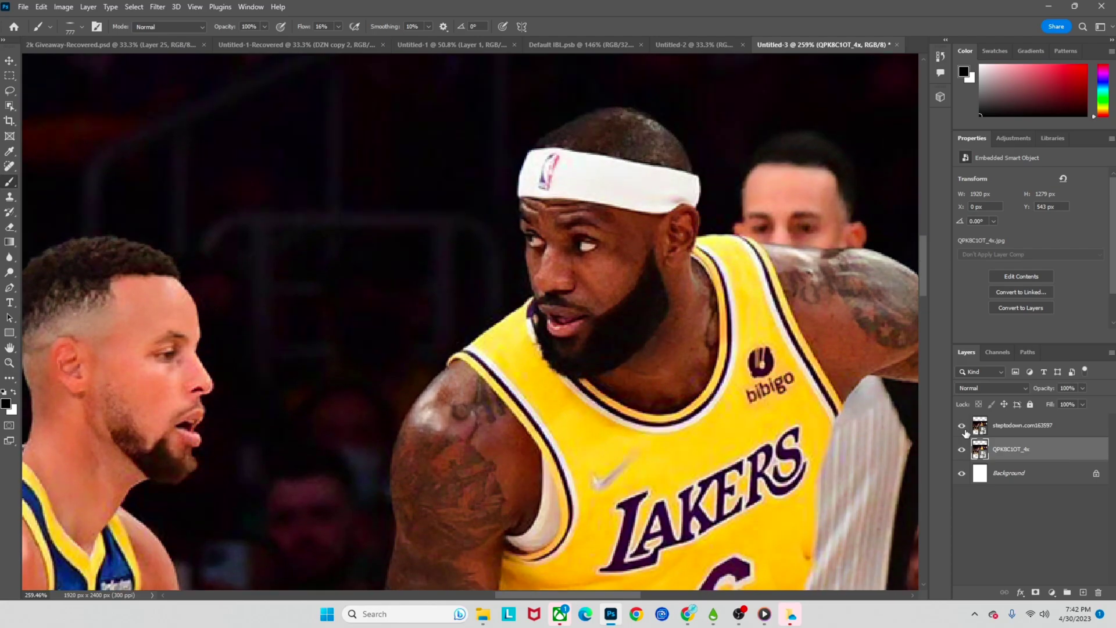
left_click(963, 428)
scroll(775, 373, "down", 7)
left_click(965, 429)
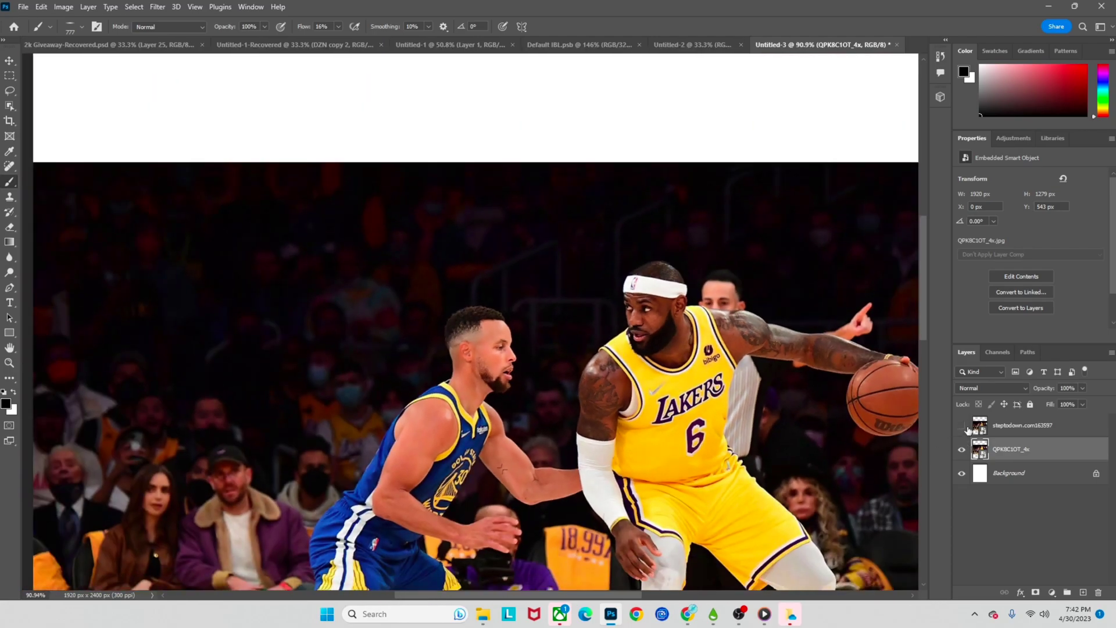
left_click(965, 429)
- Delete the original low-resolution layer steptodown.com163597
right_click(1011, 425)
left_click(922, 114)
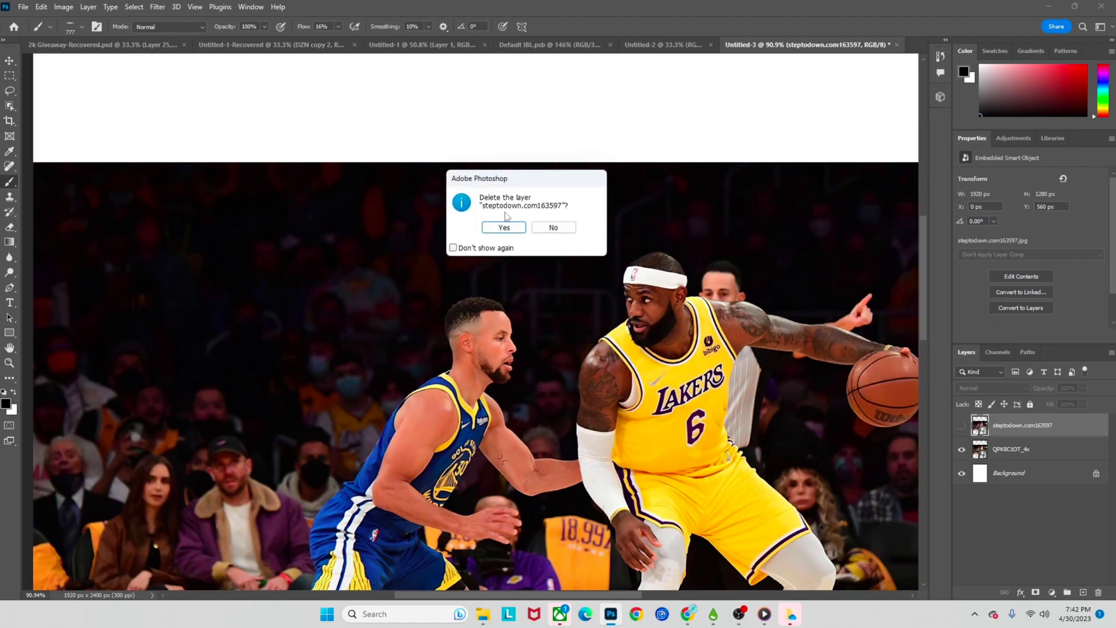
left_click(509, 228)
scroll(536, 305, "down", 4)
scroll(537, 305, "down", 2)
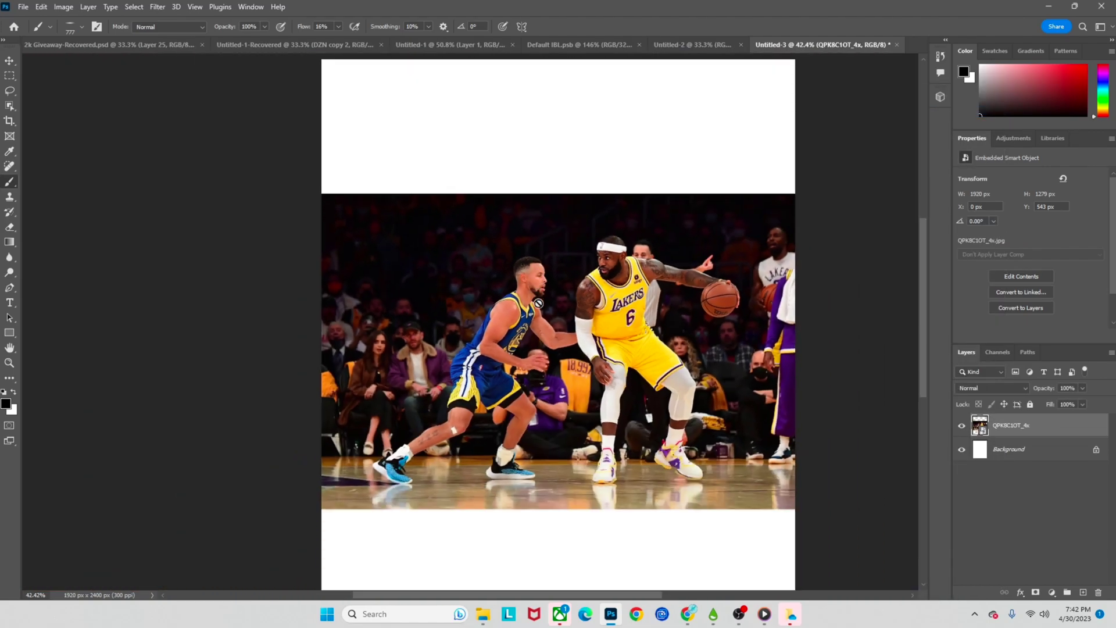
- Open the Camera Raw Filter for the QPK8C1OT_4x layer, with the preview enlarged on the two players
scroll(547, 305, "up", 2)
scroll(556, 304, "down", 1)
scroll(556, 304, "up", 4)
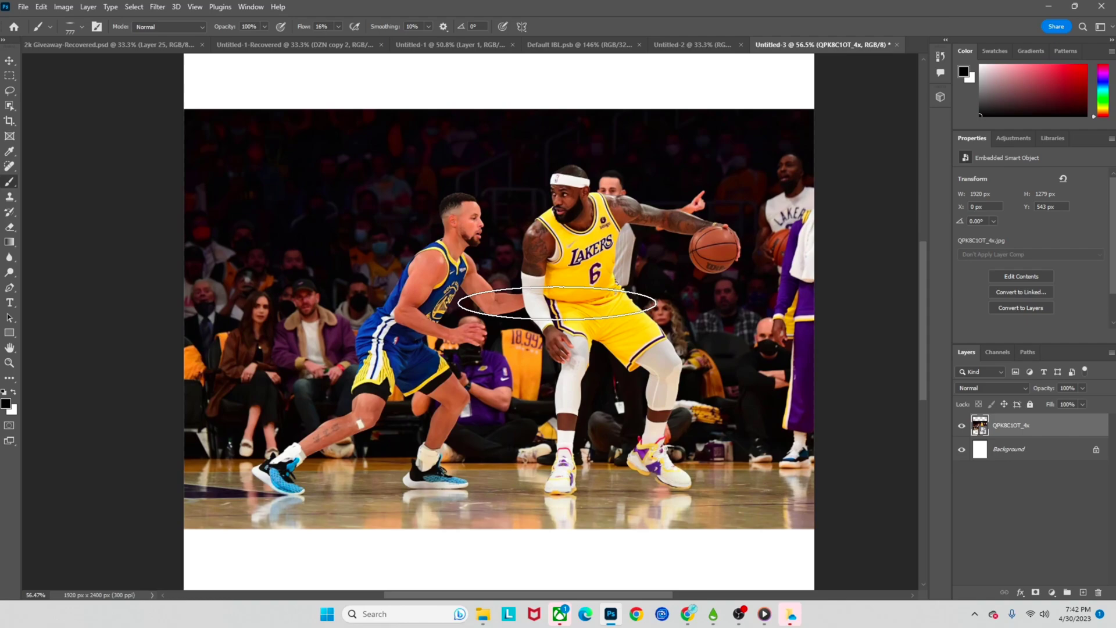
scroll(564, 312, "left", 1)
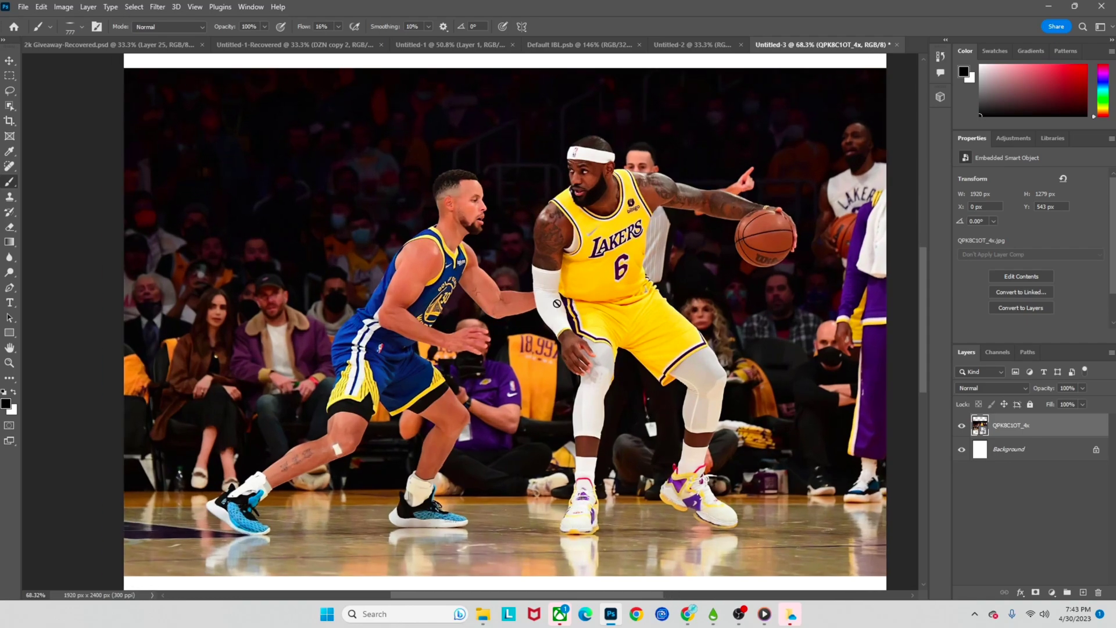
left_click(156, 7)
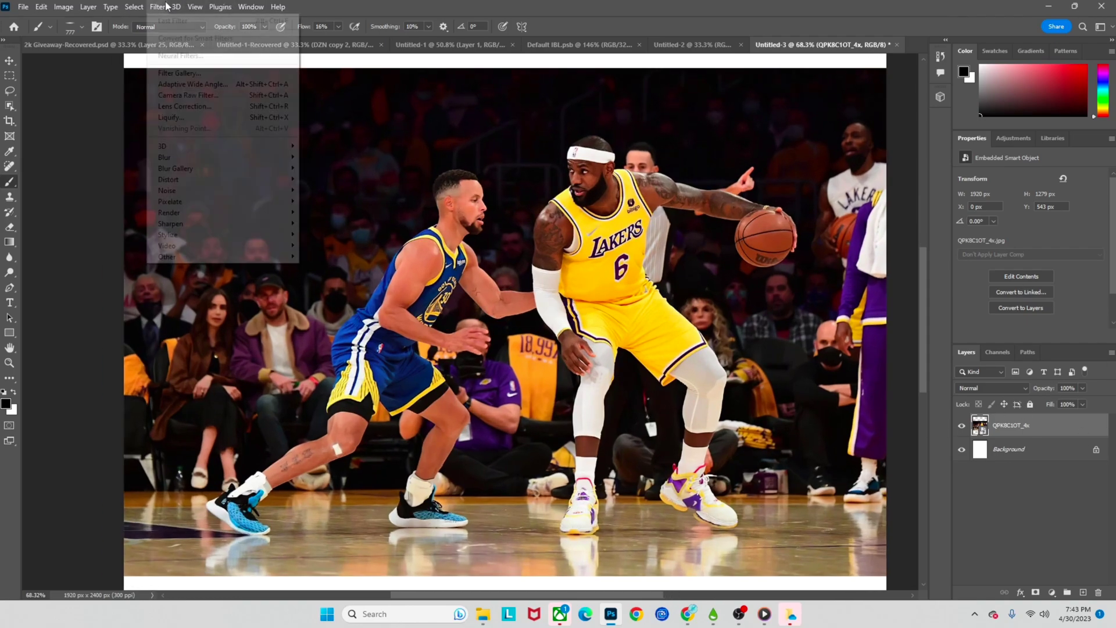
left_click(177, 95)
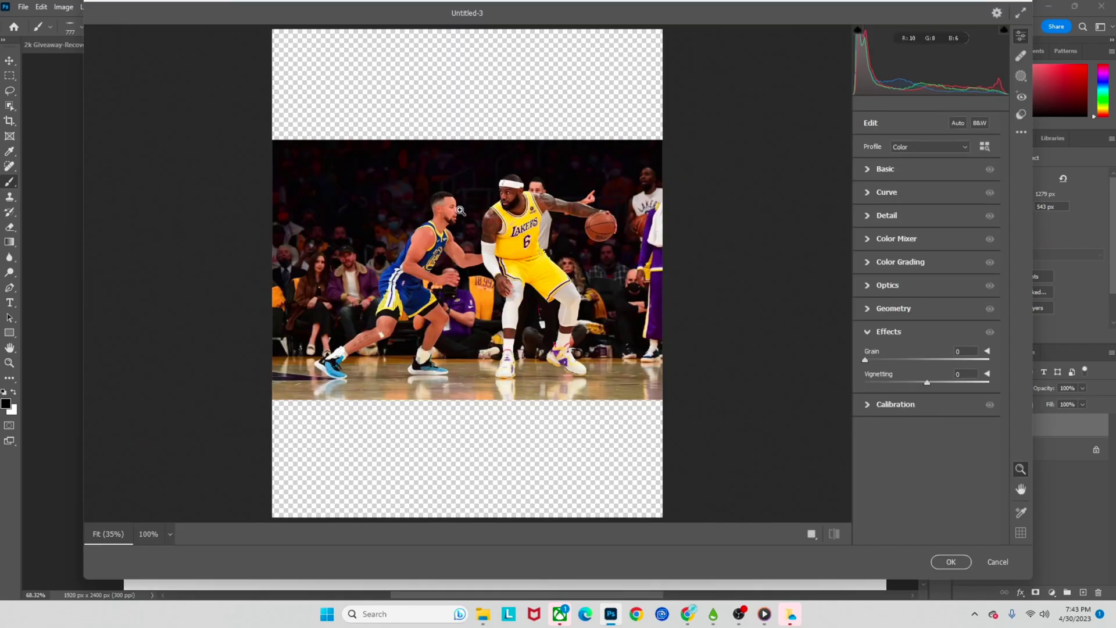
left_click_drag(461, 210, 504, 220)
scroll(504, 220, "down", 1)
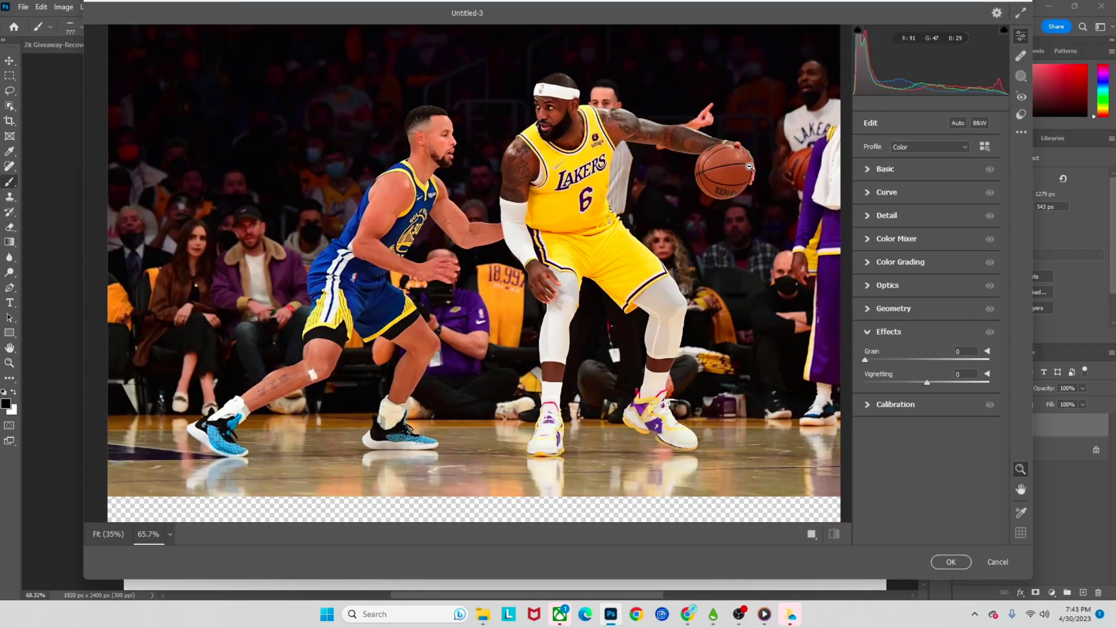
- Set Contrast to +25, Highlights to -30, Shadows to +21, Whites to -11 and Blacks to +10, comparing with the unadjusted photo
left_click(868, 170)
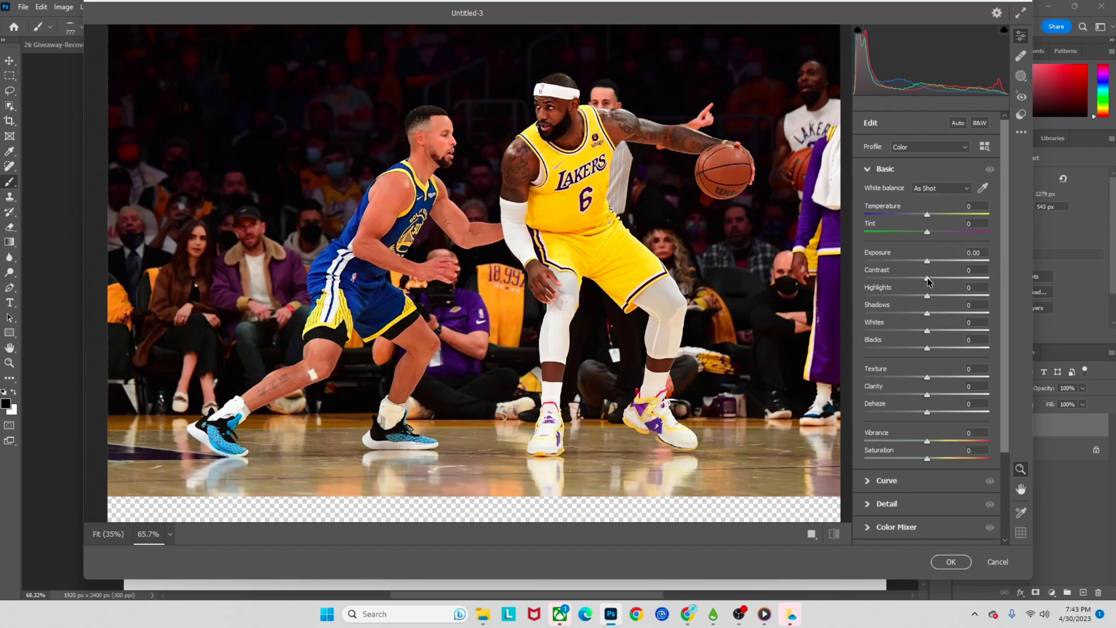
left_click_drag(926, 277, 943, 278)
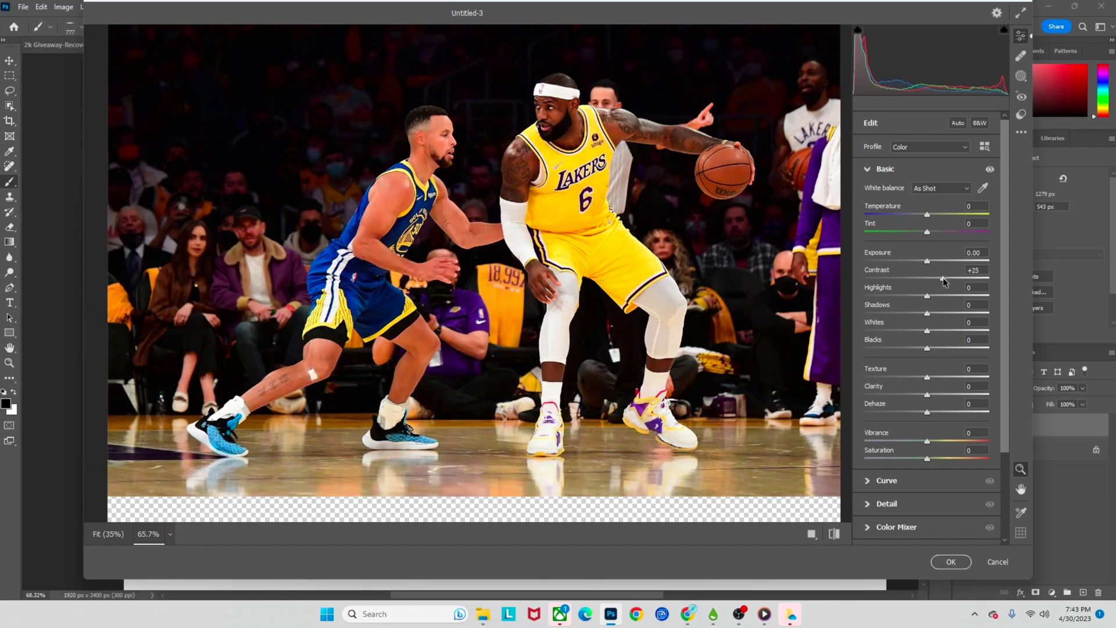
left_click(992, 168)
left_click(993, 168)
left_click_drag(927, 296, 936, 351)
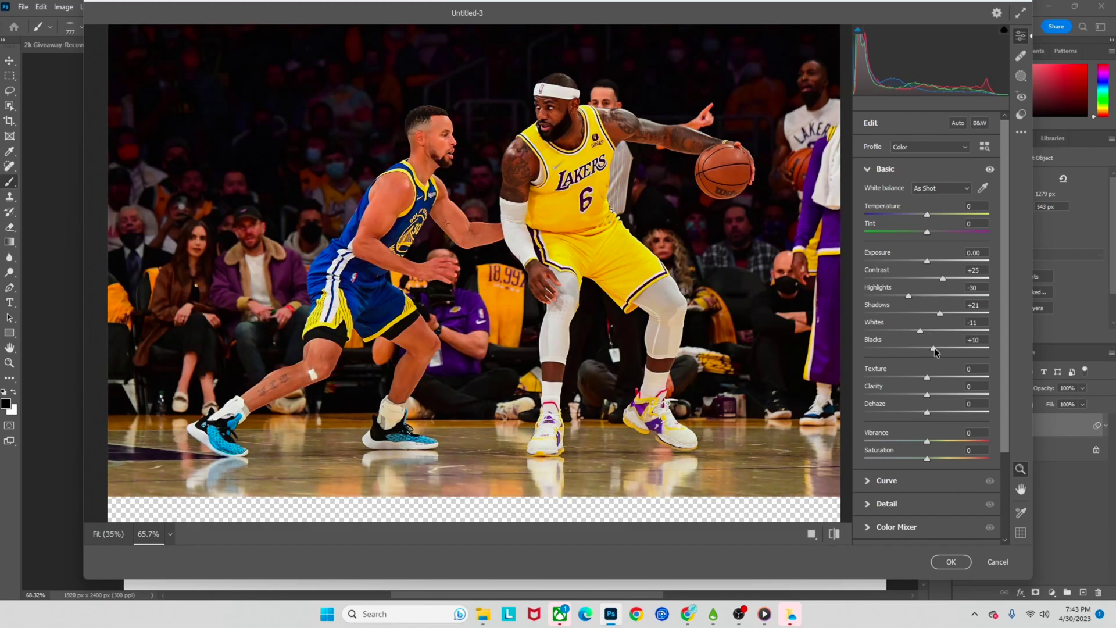
left_click(990, 170)
left_click(990, 169)
scroll(912, 411, "down", 3)
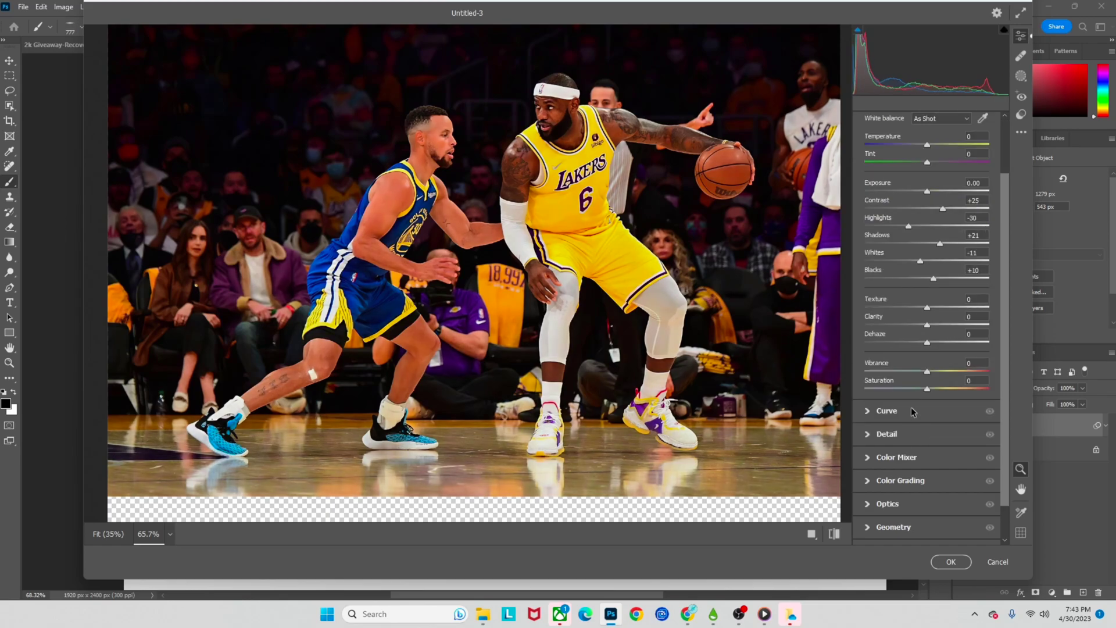
left_click(868, 411)
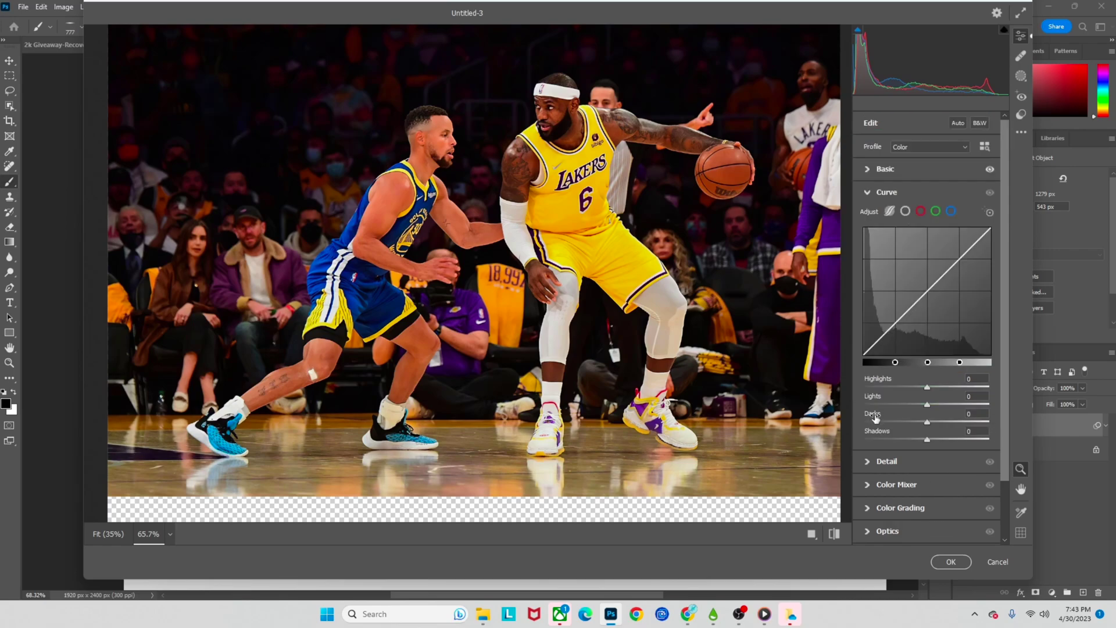
left_click(866, 395)
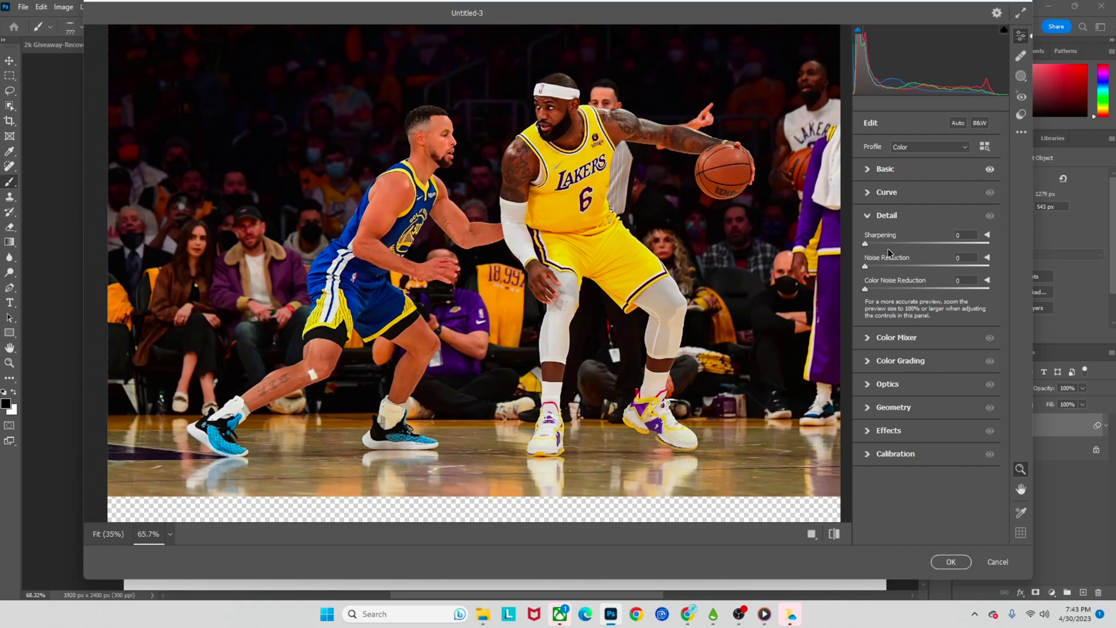
- Set the photo's Texture to +33 and Clarity to +35 in the Basic adjustments
left_click(867, 170)
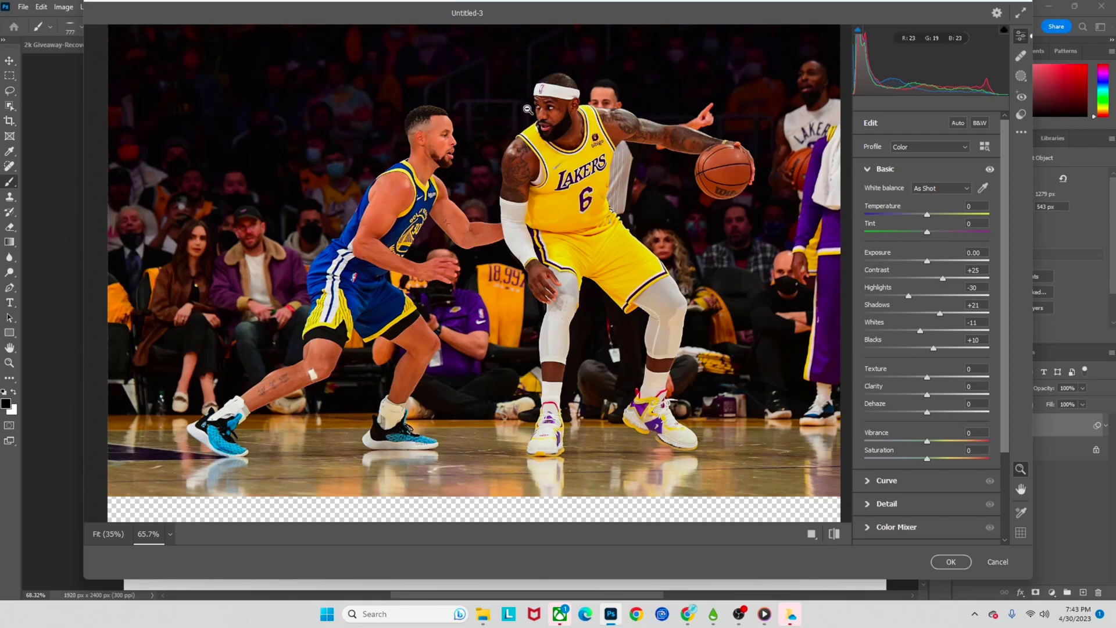
left_click_drag(525, 87, 579, 103)
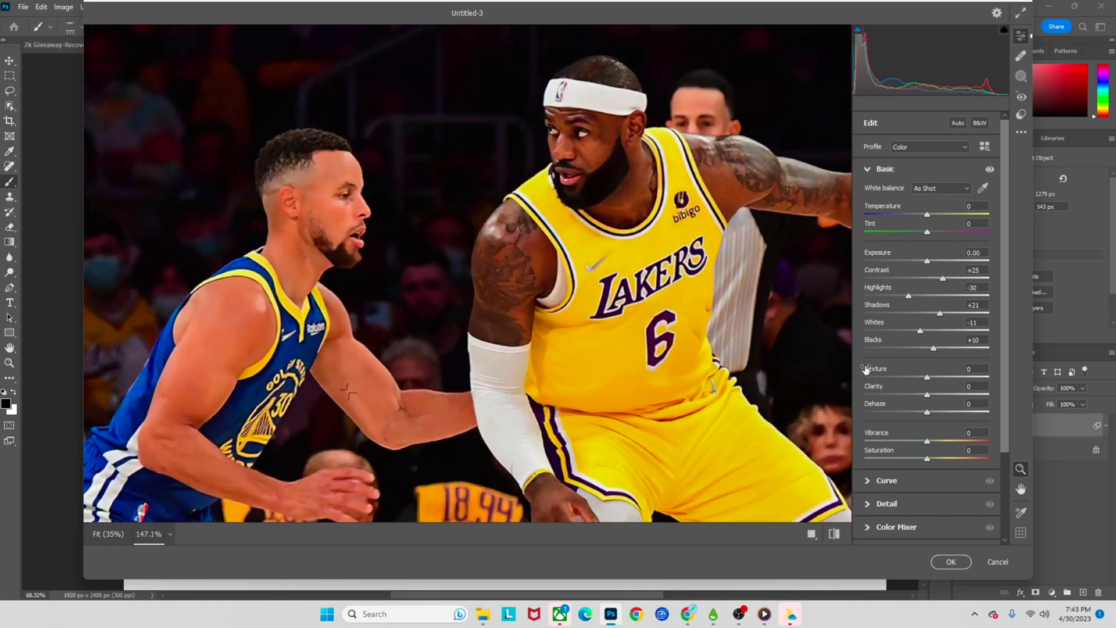
left_click(948, 393)
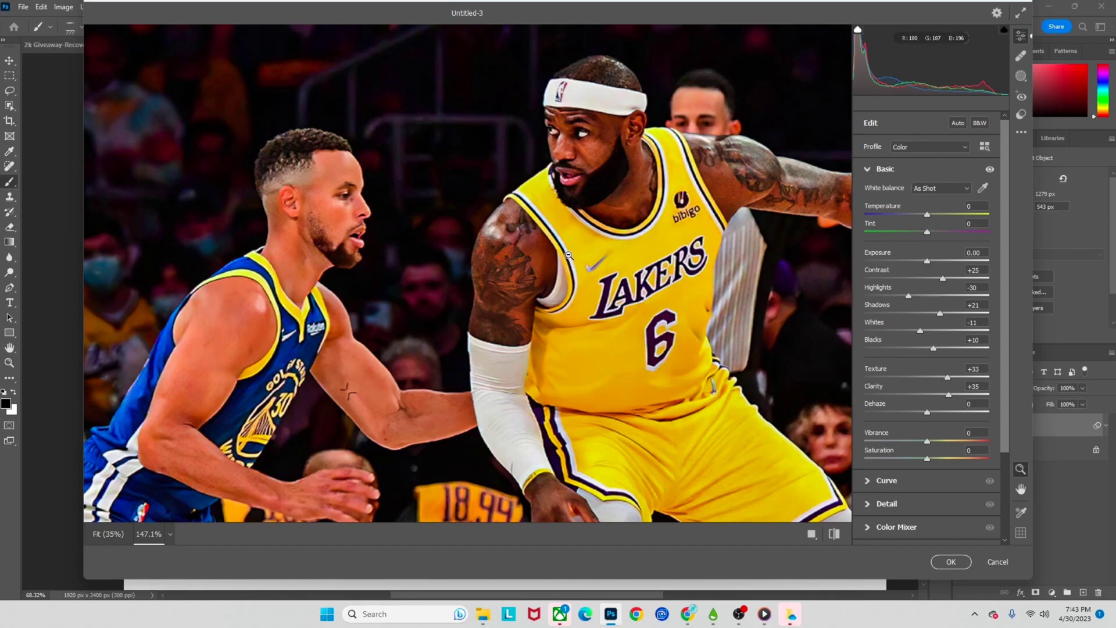
left_click_drag(569, 255, 511, 229)
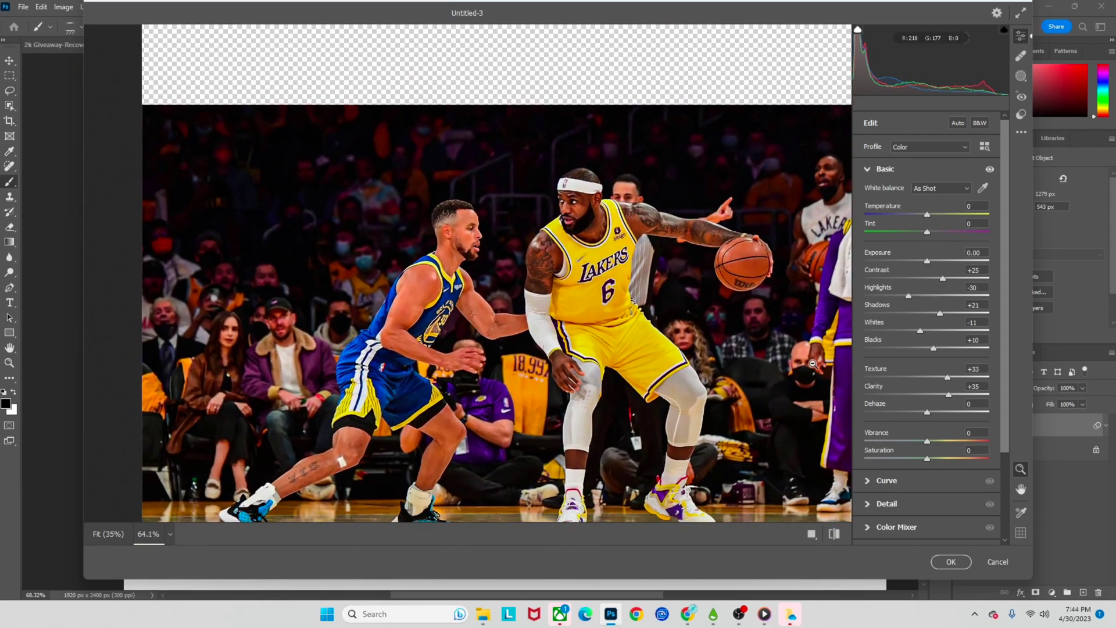
- Set Sharpening to 18 and Noise Reduction to 7 in the Detail adjustments, and apply the Camera Raw filter
scroll(907, 407, "down", 2)
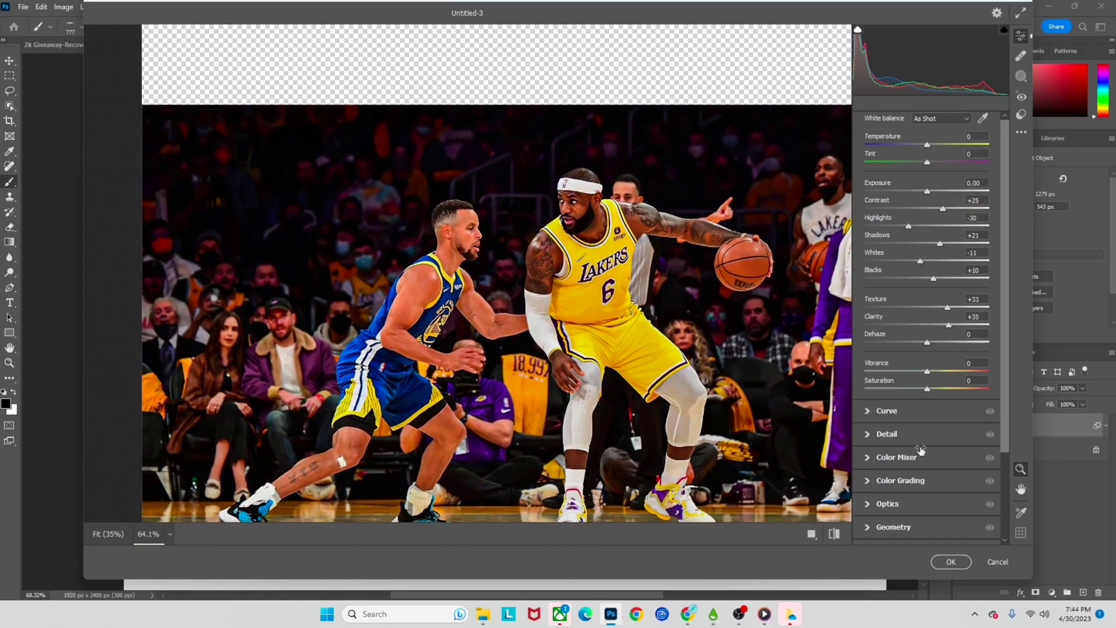
left_click(870, 434)
scroll(516, 215, "up", 3)
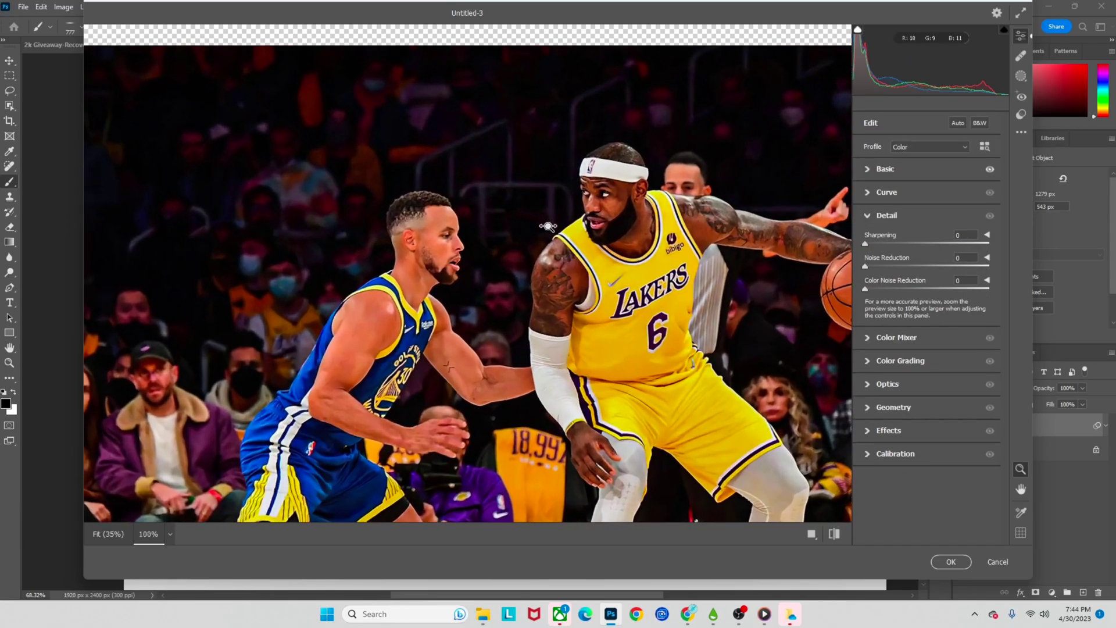
left_click(880, 243)
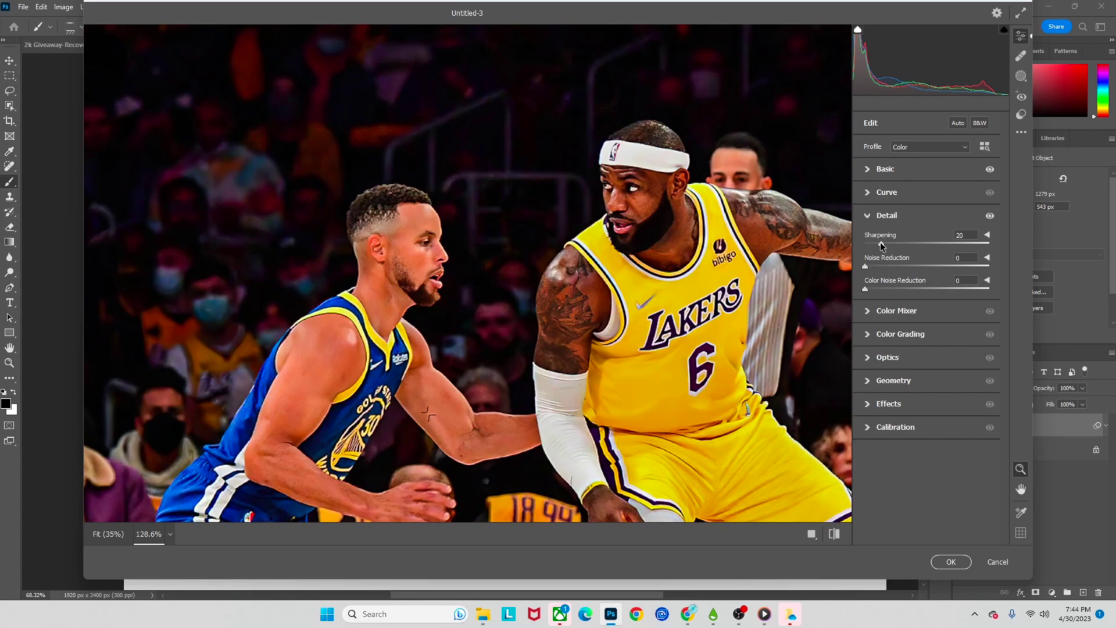
left_click_drag(880, 243, 878, 243)
scroll(518, 237, "down", 3)
scroll(518, 237, "down", 1)
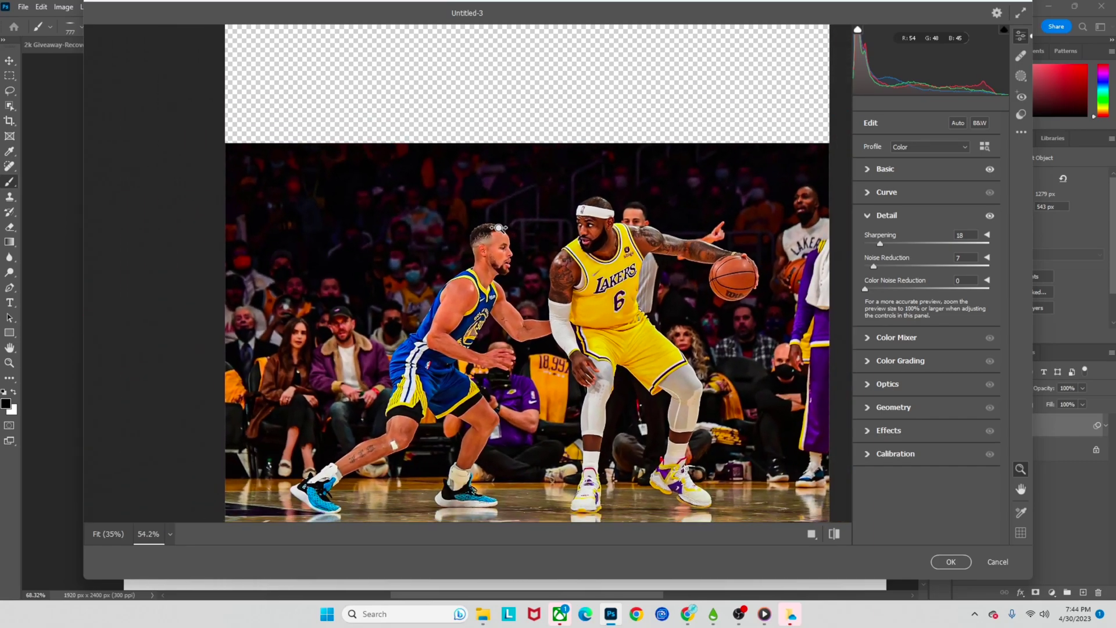
left_click(951, 561)
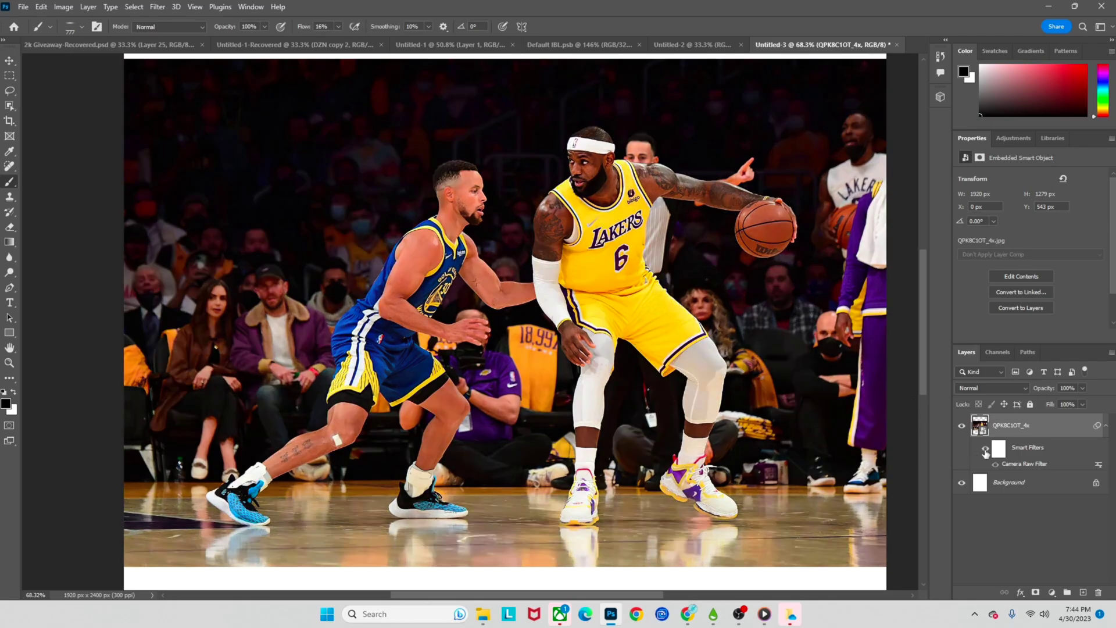
- Compare the photo before and after the Camera Raw edits by toggling the layer's Smart Filters
left_click(985, 450)
left_click(986, 451)
left_click(985, 450)
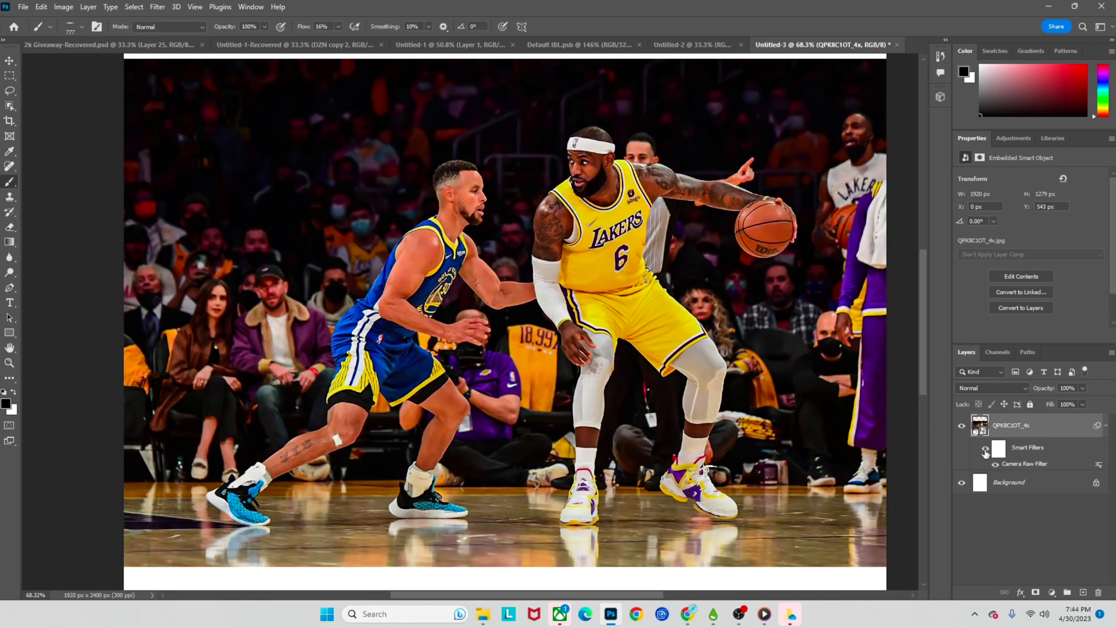
left_click(985, 451)
left_click(986, 451)
scroll(534, 336, "down", 2)
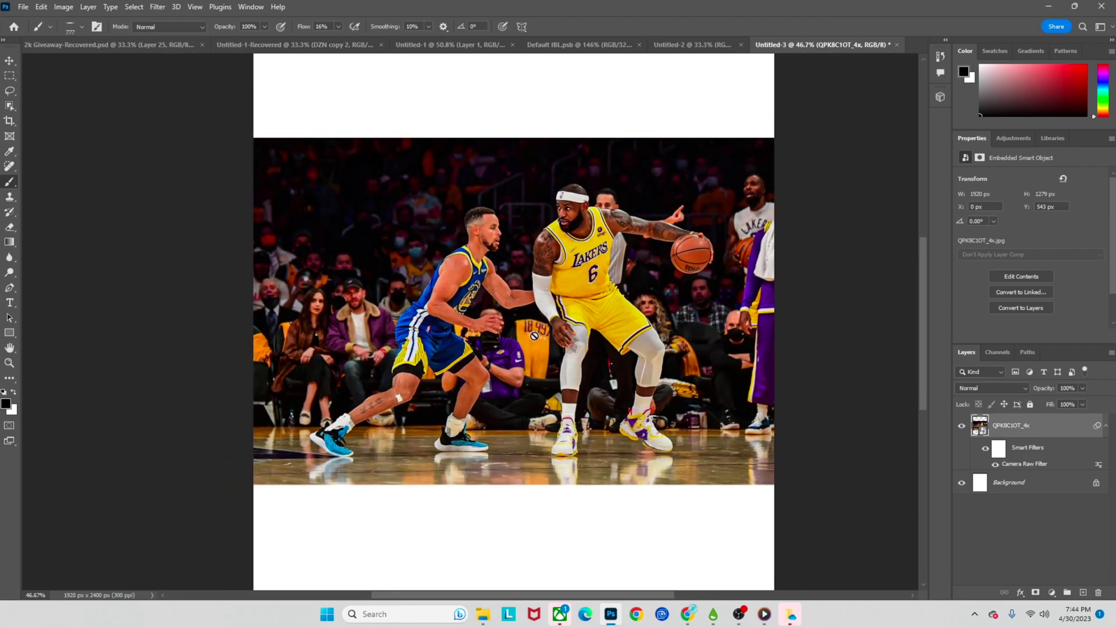
scroll(534, 336, "up", 2)
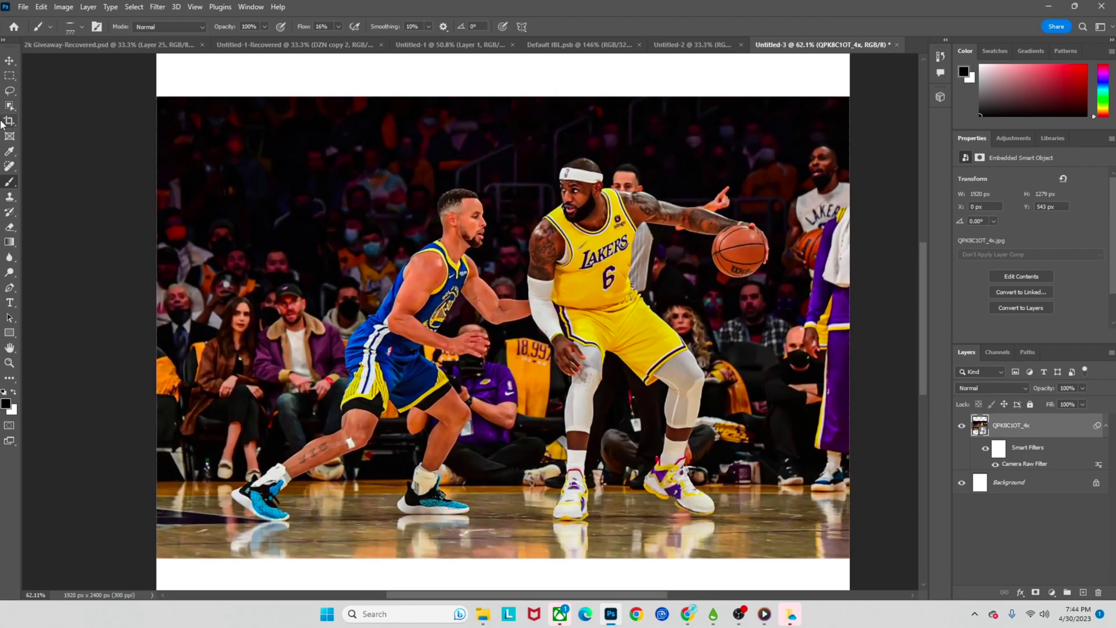
- Select both players with the cloud-based detailed Select Subject and mask the photo layer to that selection
left_click(8, 91)
left_click(8, 105)
left_click(71, 125)
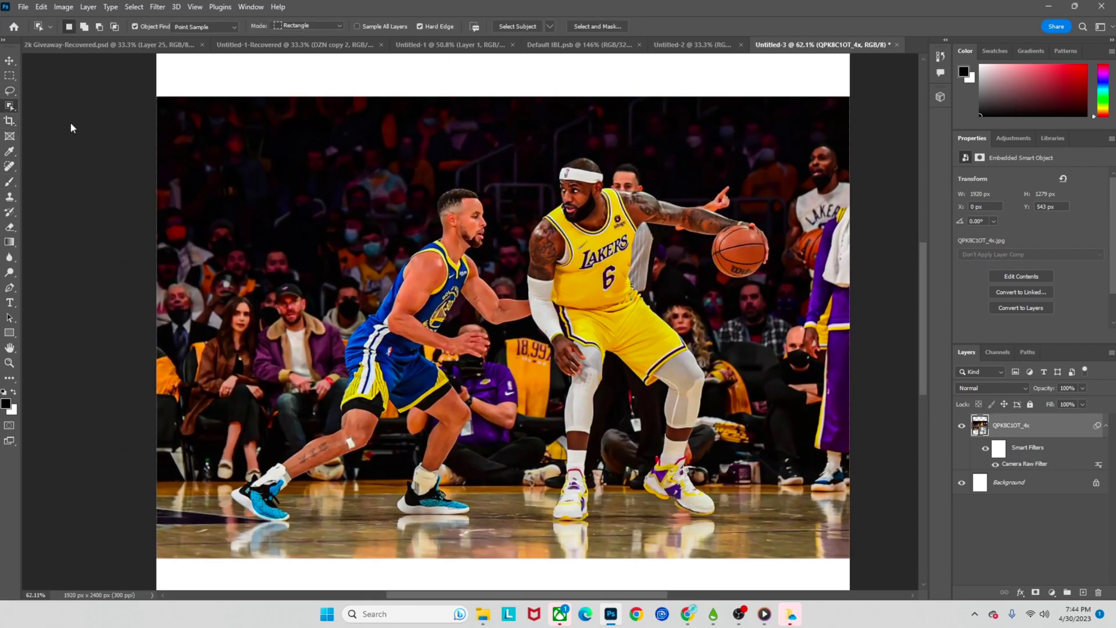
left_click(518, 26)
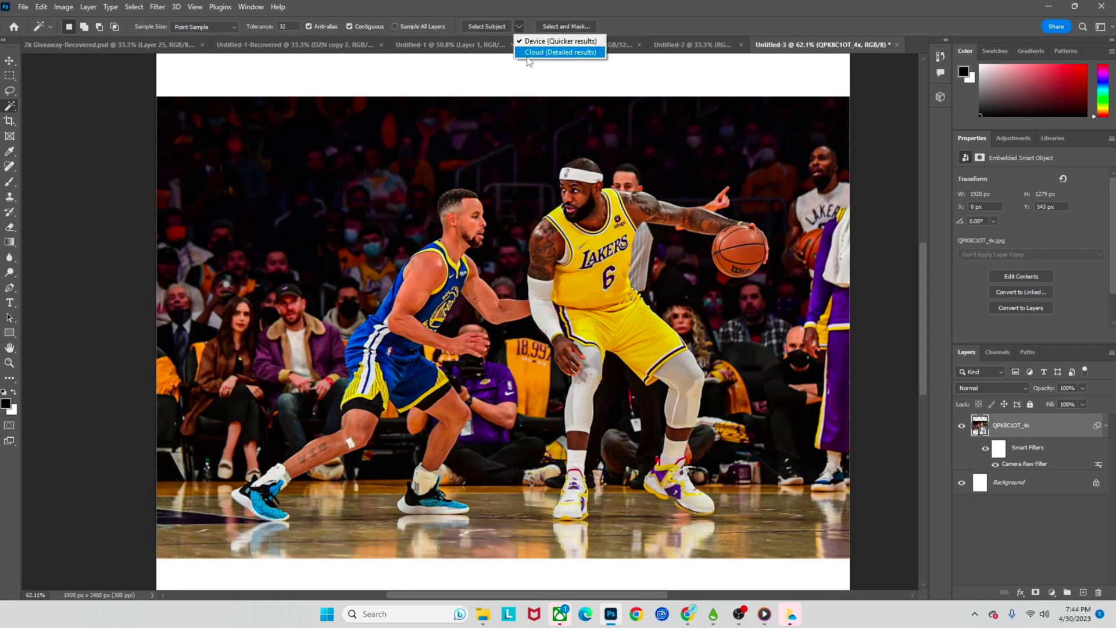
left_click(527, 56)
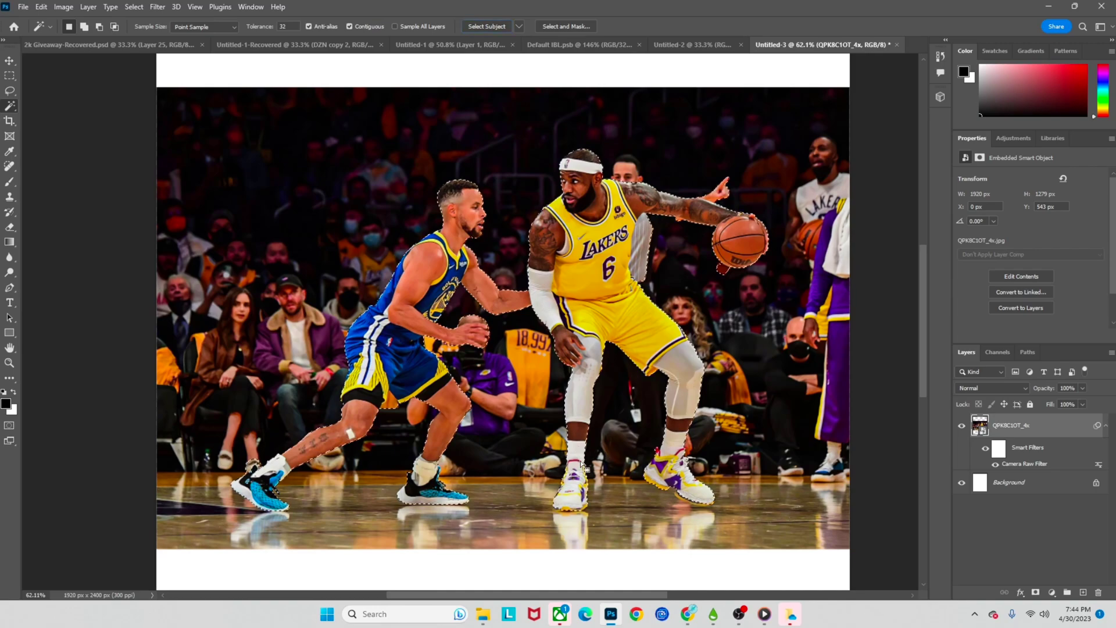
left_click(1036, 593)
- Duplicate the masked photo layer and paint the lower layer's mask white with a large soft brush at 100% flow to restore the full photo
key("ctrl+j")
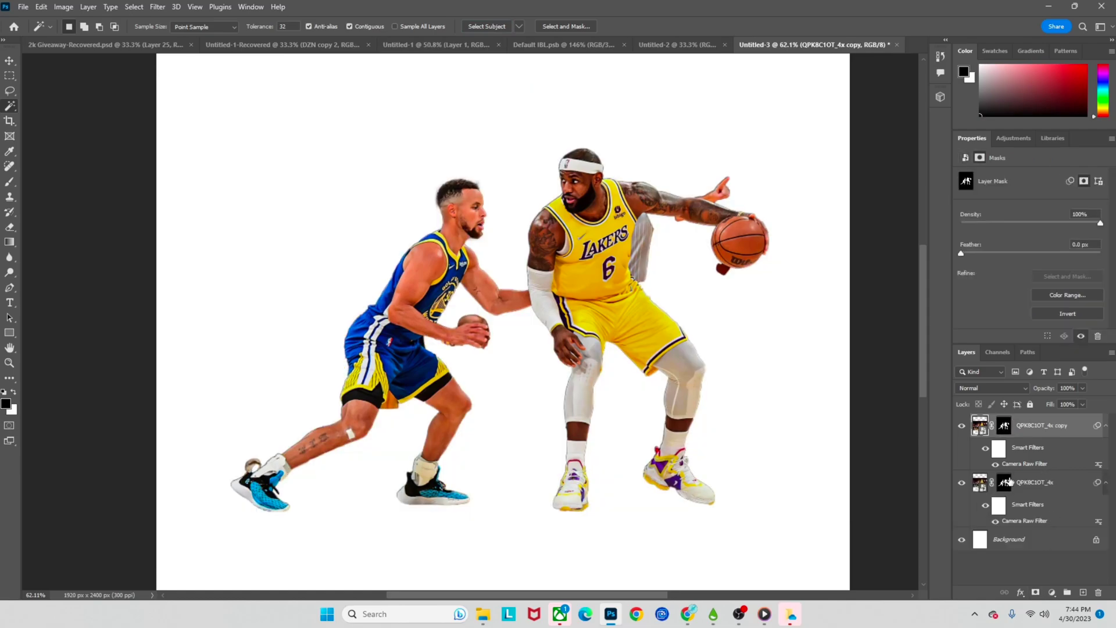
left_click(1008, 483)
key("b")
left_click_drag(511, 407, 671, 384)
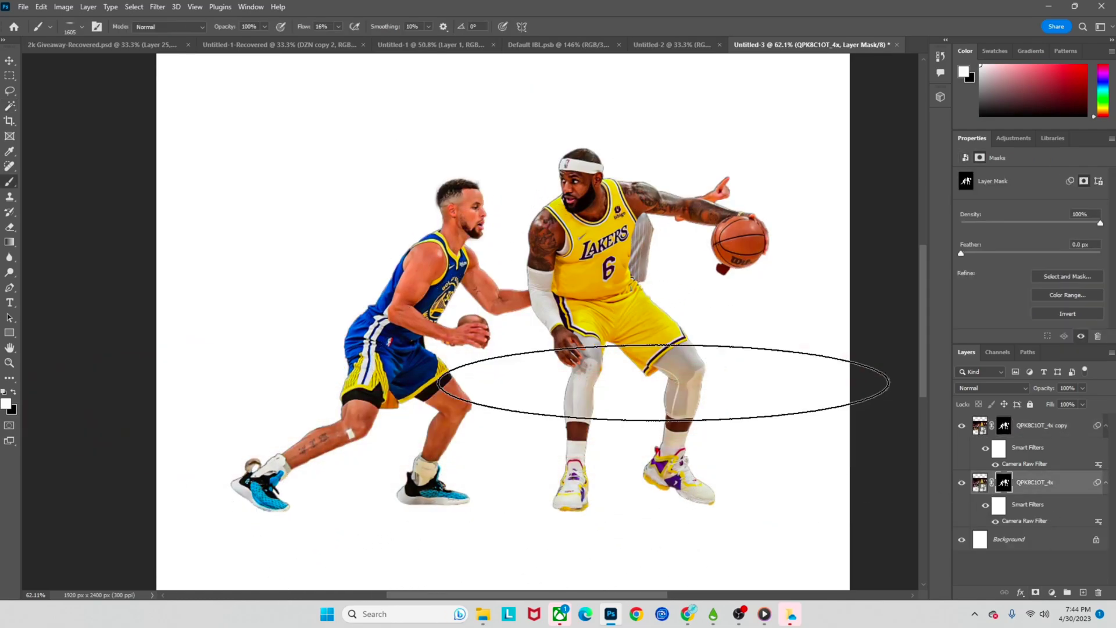
left_click_drag(338, 26, 464, 40)
right_click(510, 185)
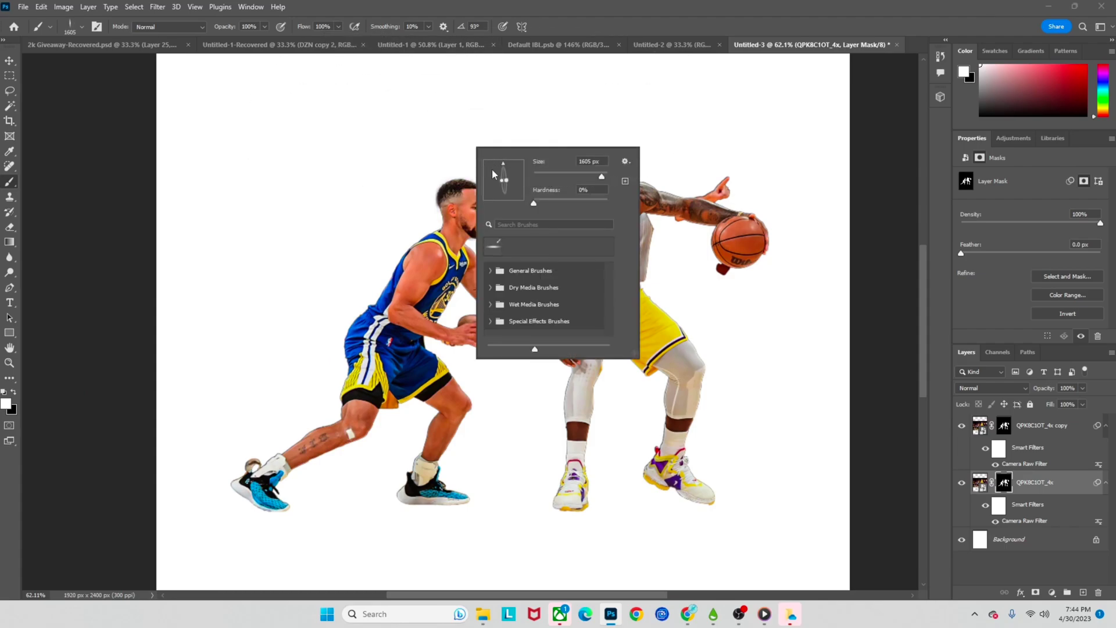
left_click_drag(506, 182, 518, 181)
mouse_move(353, 189)
left_mouse_down()
mouse_move(288, 202)
mouse_move(1048, 349)
mouse_move(2, 428)
mouse_move(1082, 145)
mouse_move(11, 281)
mouse_move(774, 336)
left_mouse_up()
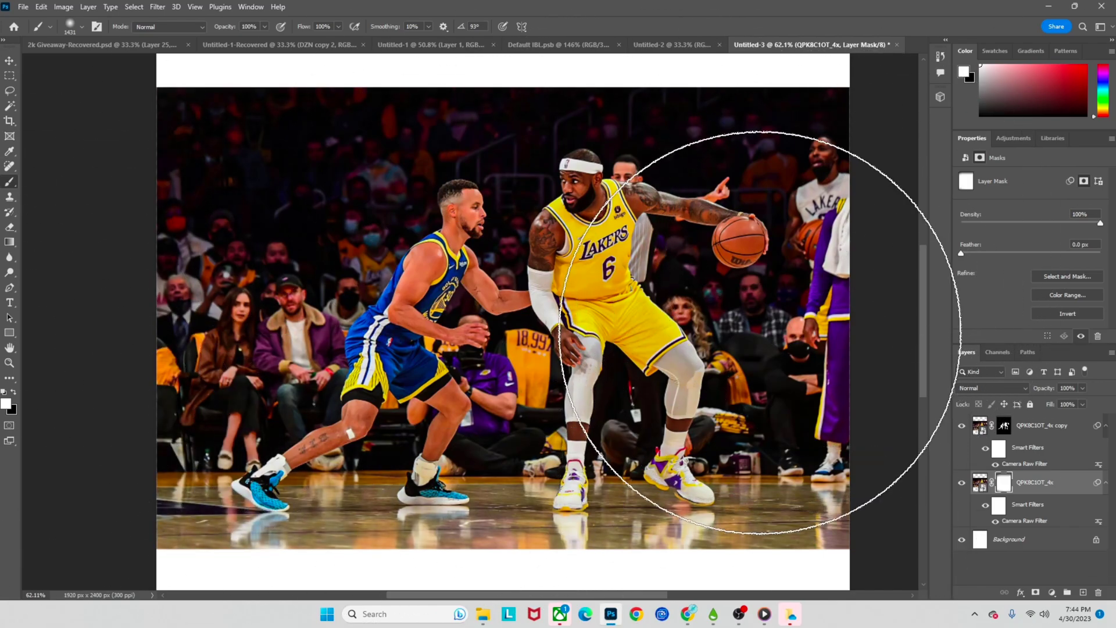
scroll(665, 309, "right", 2)
scroll(666, 308, "left", 1)
key("x")
- Toggle the visibility of the masked players copy to compare it with the full photo beneath
left_click(1023, 425)
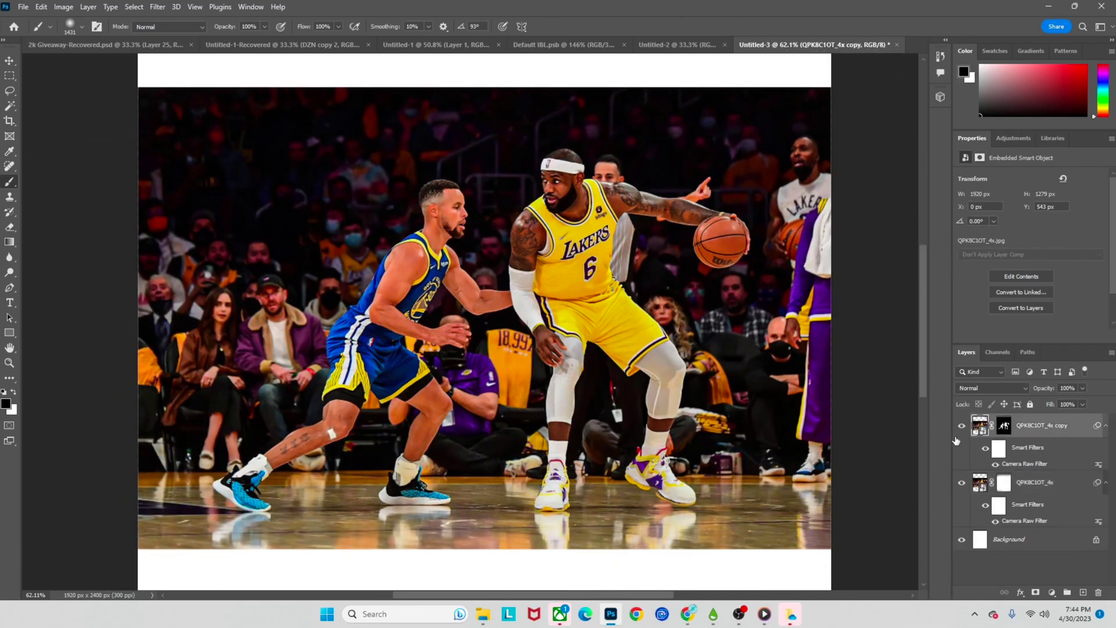
left_click(960, 426)
left_click(960, 426)
left_click(961, 426)
left_click(961, 426)
left_click(962, 426)
left_click(962, 426)
- Add a new layer above the masked players copy and clip it to that copy
left_click(1081, 592)
right_click(1028, 425)
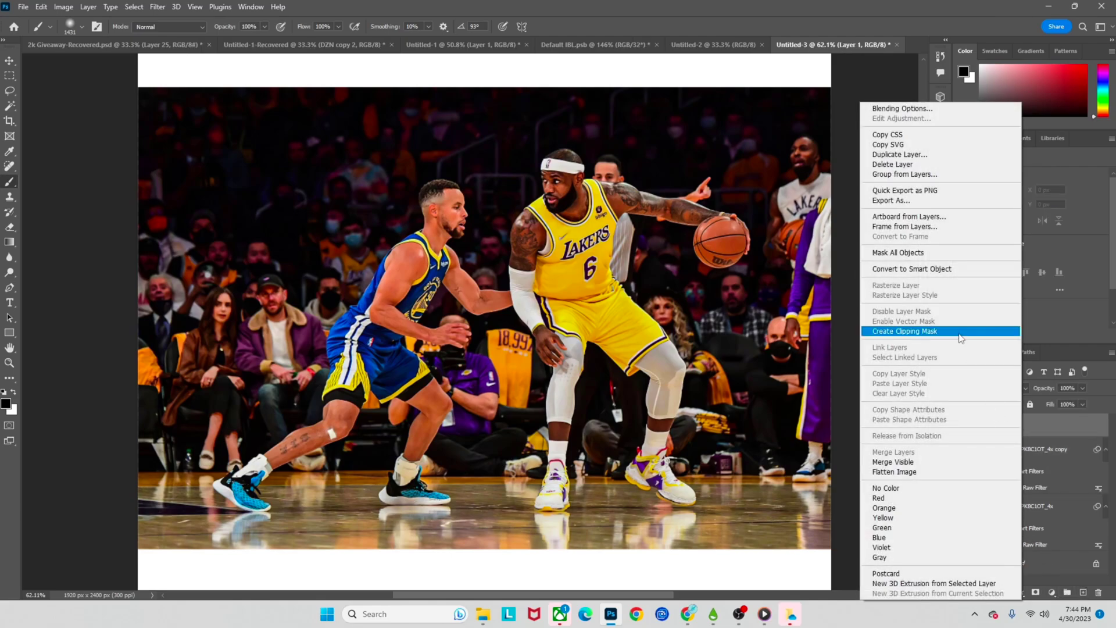
left_click(895, 330)
- Paint both players on the clipped layer with neutral gray of 50% brightness, using a 700 px soft brush
mouse_move(560, 327)
left_mouse_down()
mouse_move(569, 344)
mouse_move(578, 308)
left_mouse_up()
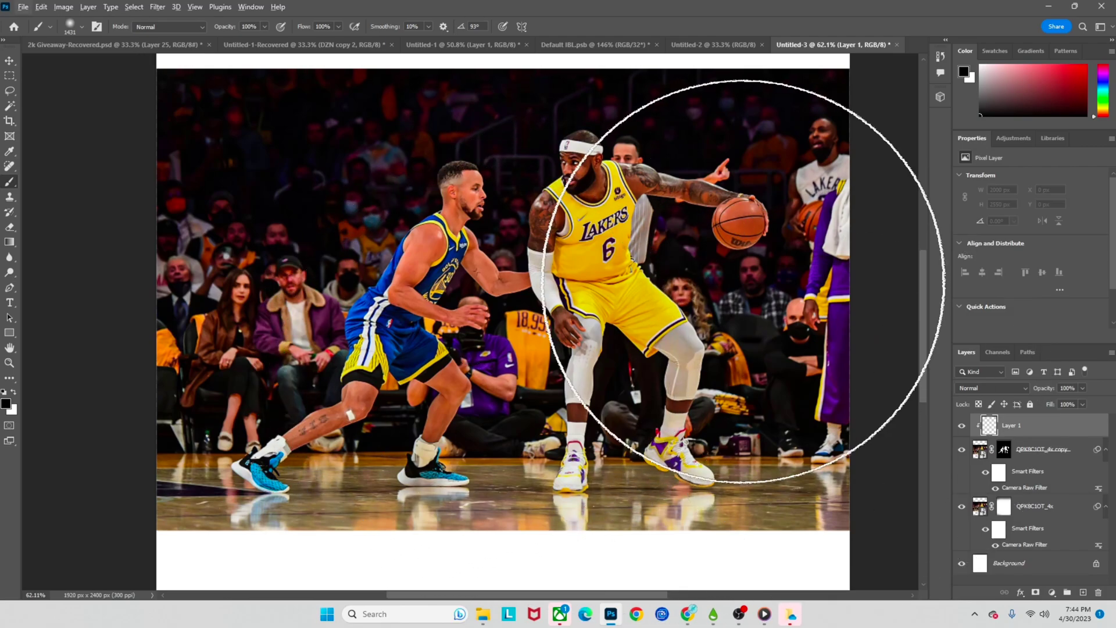
mouse_move(648, 347)
left_mouse_down()
mouse_move(490, 336)
mouse_move(419, 396)
mouse_move(370, 386)
left_mouse_up()
left_click_drag(529, 337, 566, 318)
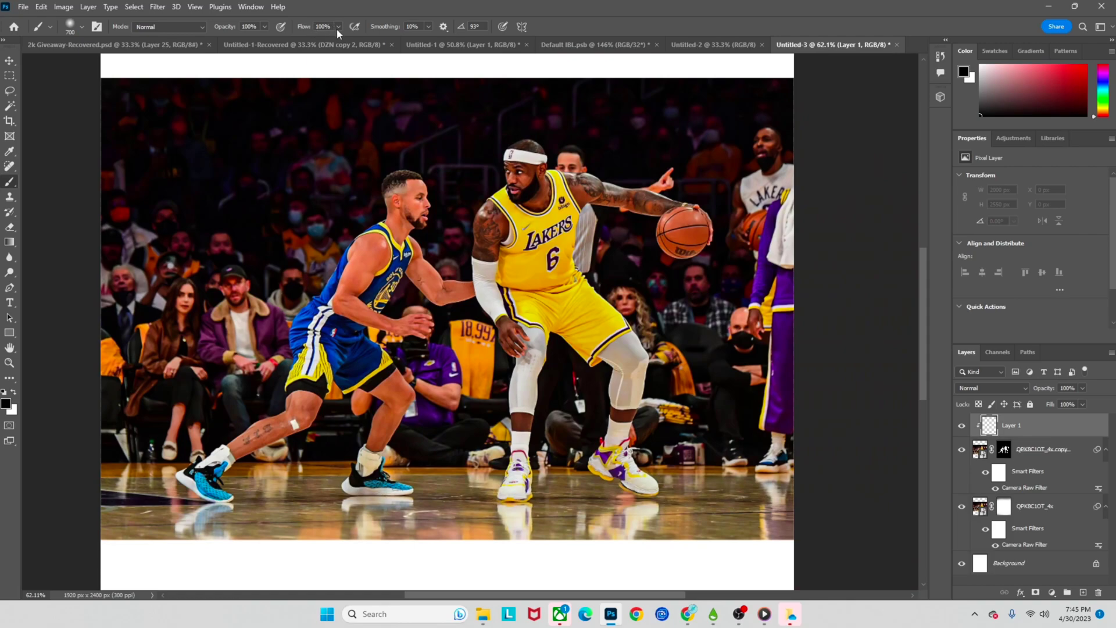
left_click(5, 405)
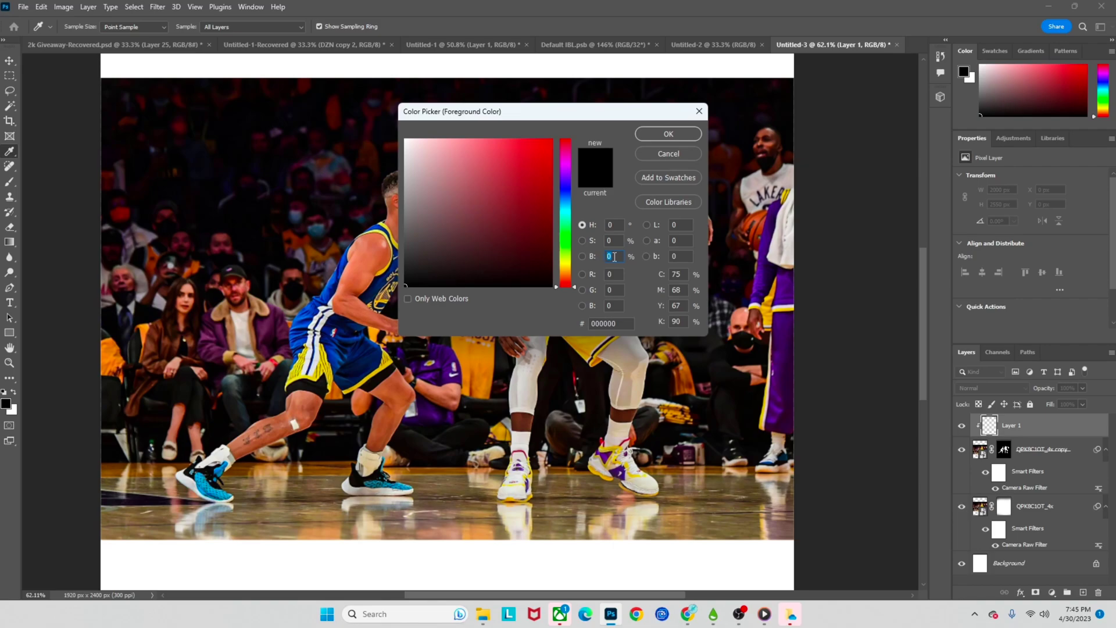
type("50")
key("Return")
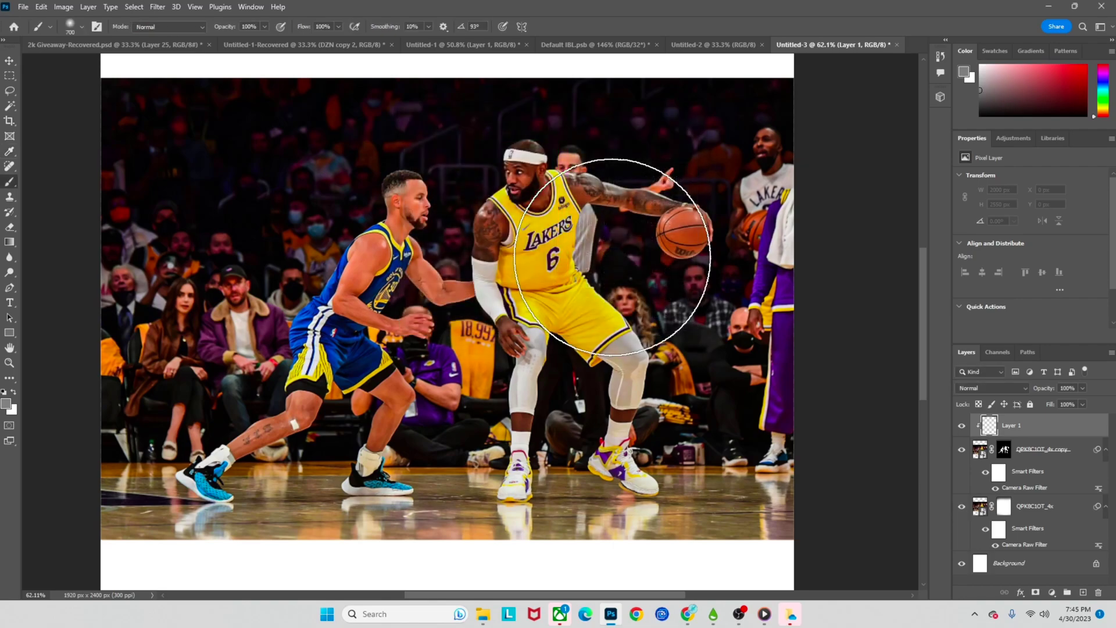
scroll(532, 303, "down", 3)
mouse_move(563, 246)
left_mouse_down()
mouse_move(527, 217)
mouse_move(466, 218)
mouse_move(408, 262)
mouse_move(322, 393)
mouse_move(289, 488)
mouse_move(508, 174)
mouse_move(493, 369)
mouse_move(564, 504)
mouse_move(619, 208)
mouse_move(709, 195)
left_mouse_up()
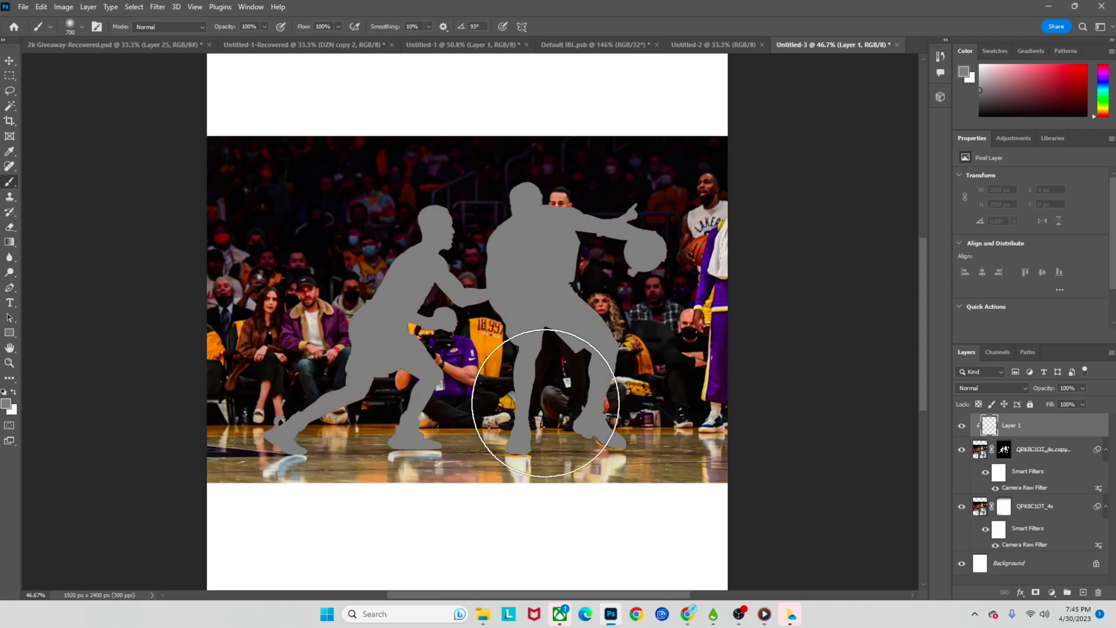
- Set the gray clipped layer's blend mode to Overlay
scroll(583, 367, "up", 3)
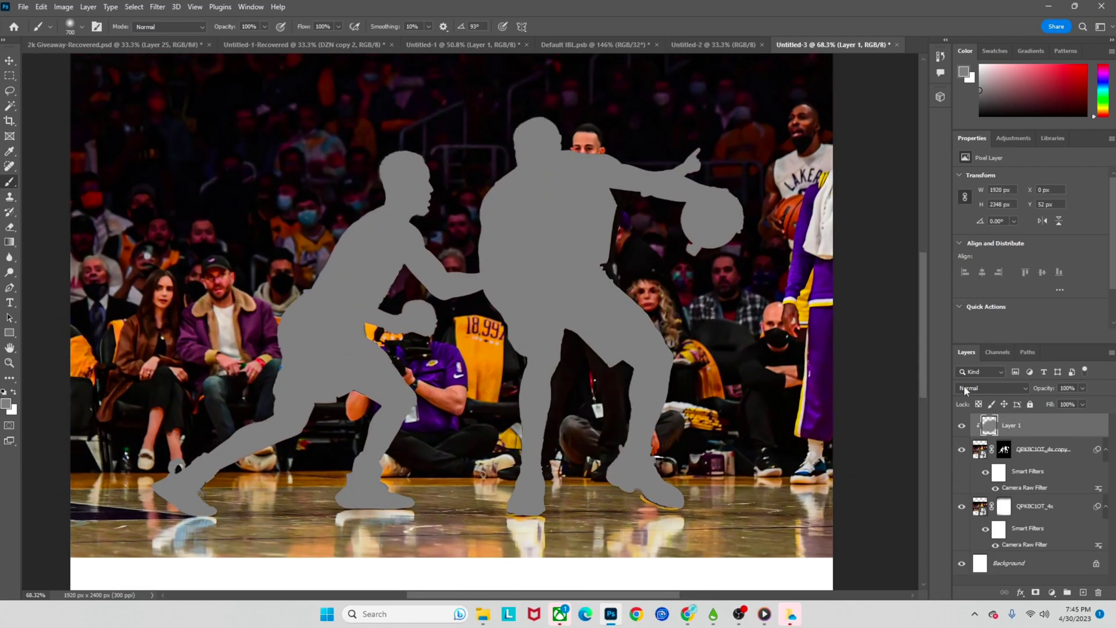
left_click(974, 386)
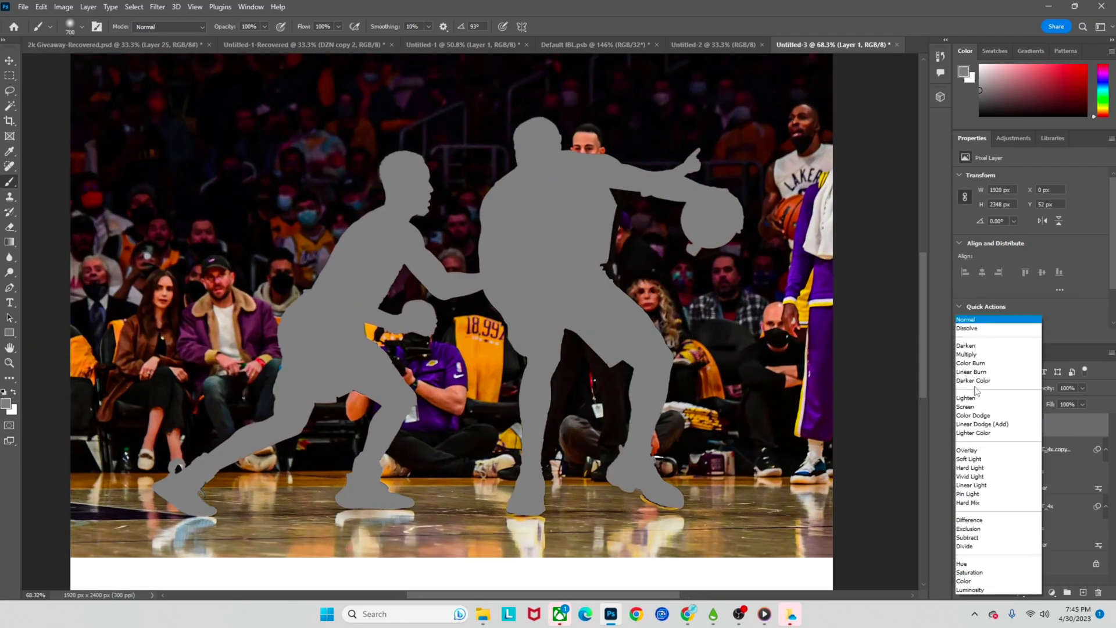
left_click(967, 451)
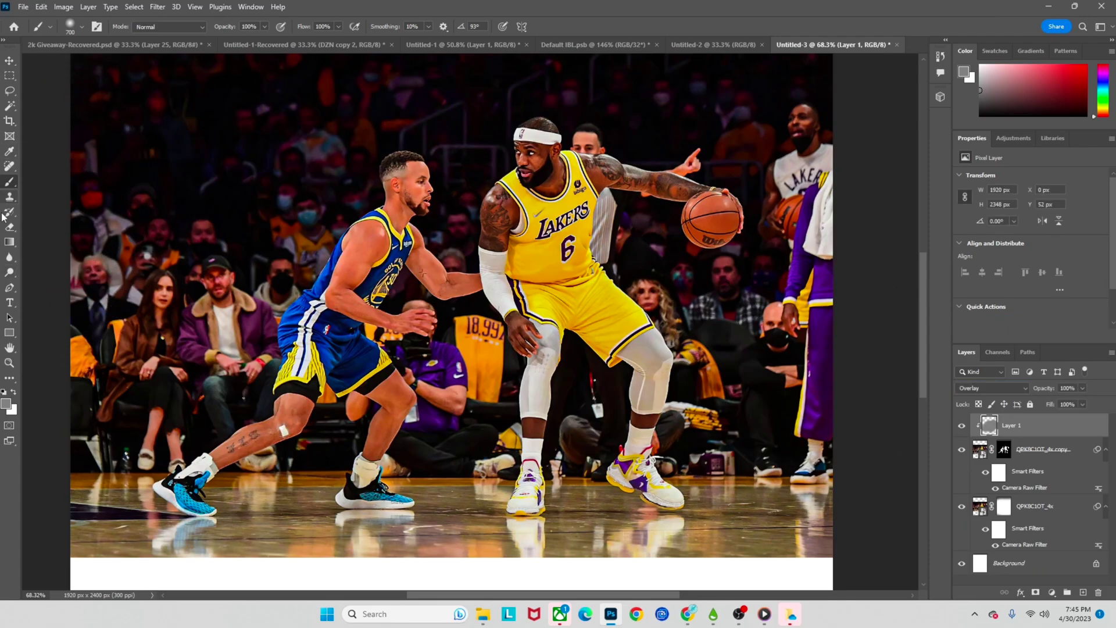
- Switch to the Burn tool, with Midtones range and 50% exposure, and reduce its brush to about 3 px
left_click(8, 278)
right_click(12, 277)
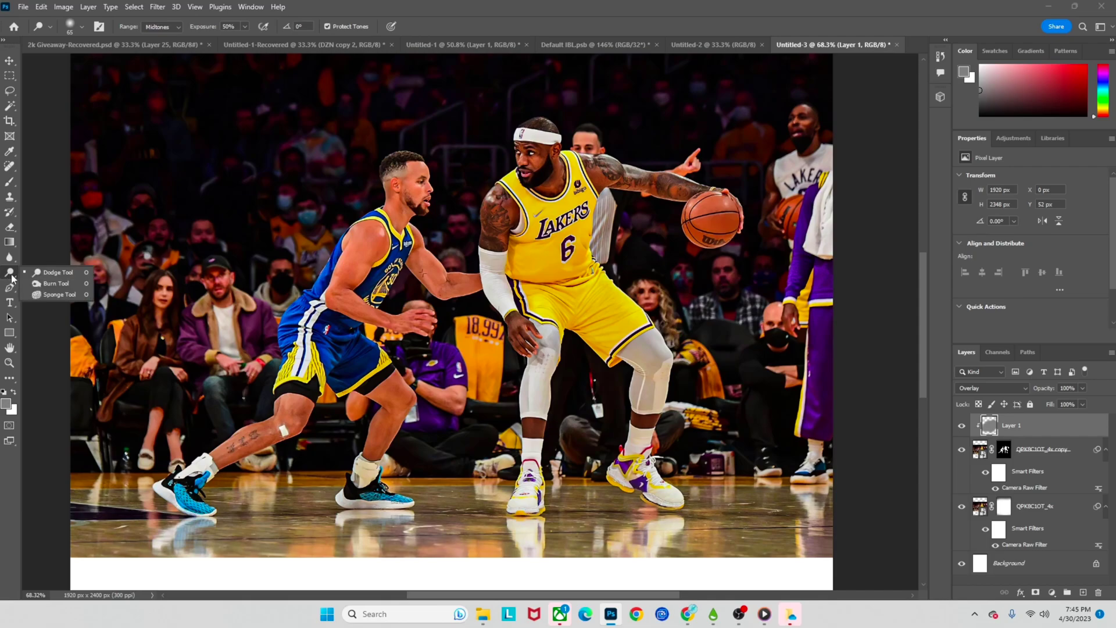
left_click(41, 283)
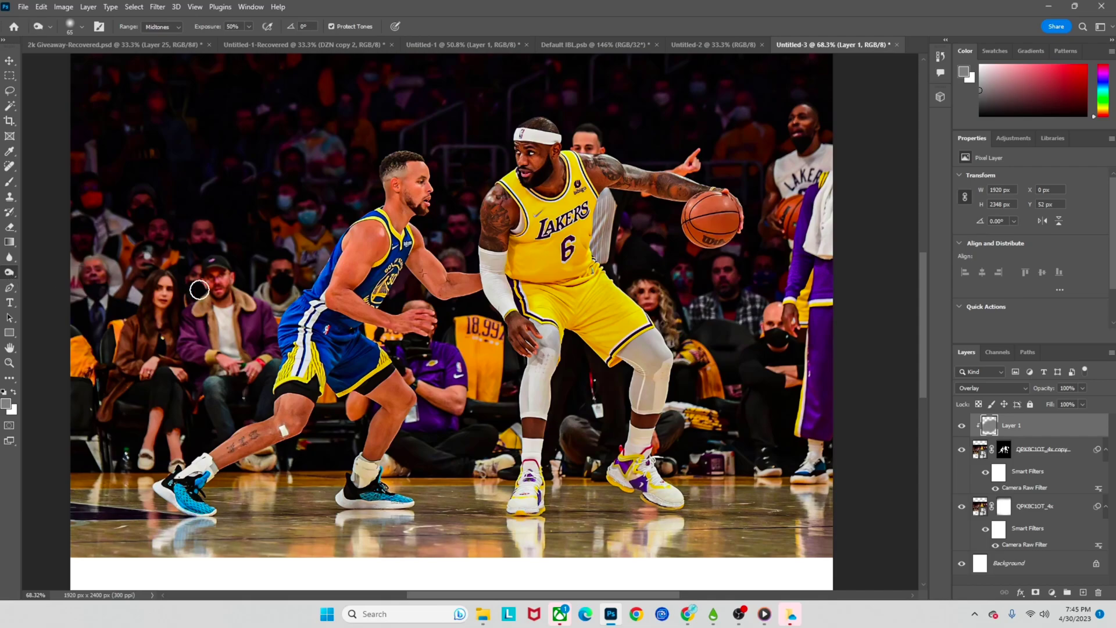
scroll(465, 349, "down", 2)
scroll(472, 421, "up", 4)
scroll(472, 421, "up", 5)
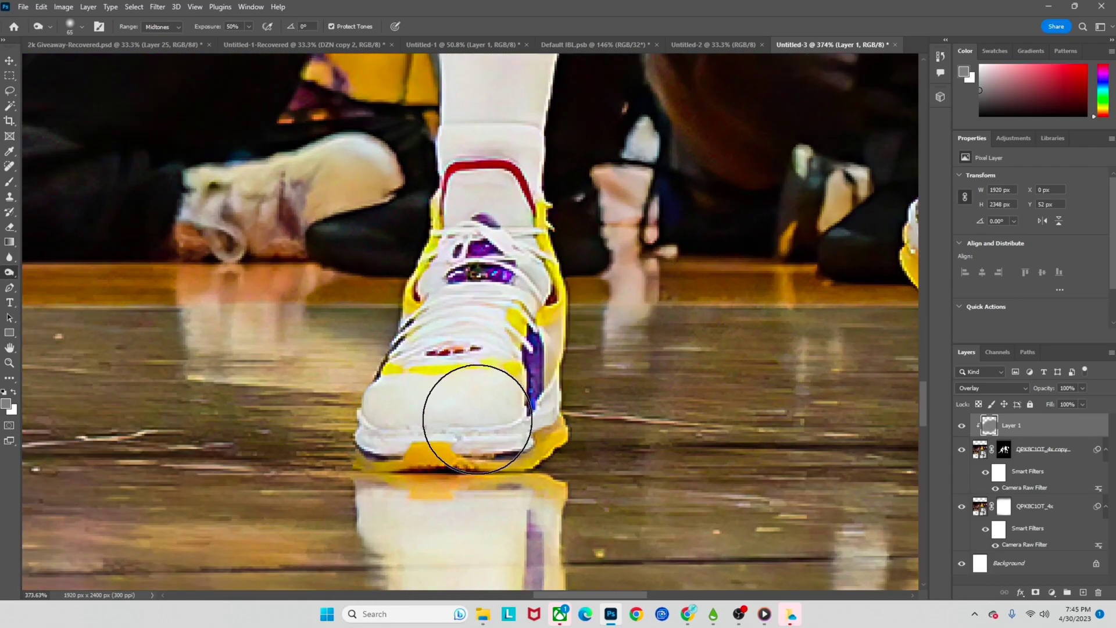
left_click_drag(475, 420, 390, 427)
- Examine the players' shoes, legs, jerseys and arms for shadow areas suited to burning
scroll(390, 427, "down", 5)
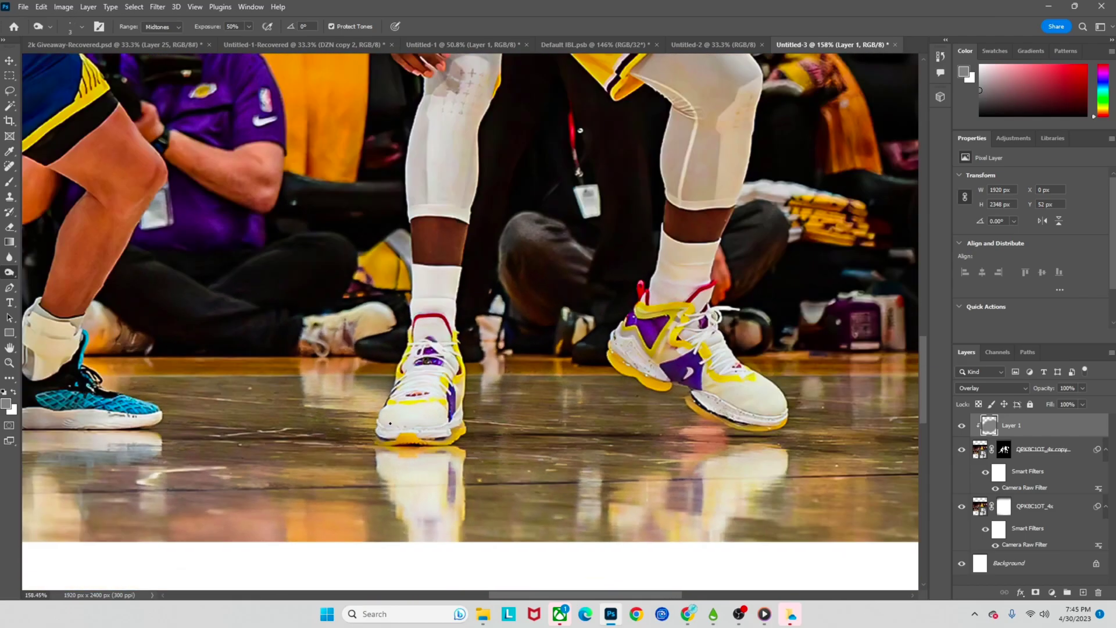
scroll(521, 191, "up", 3)
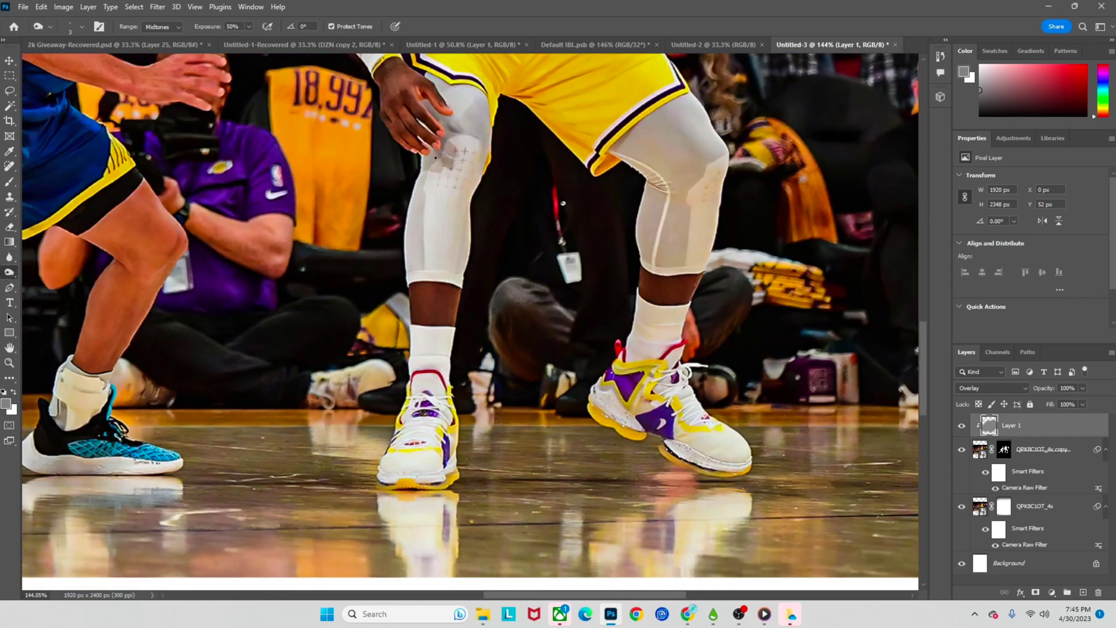
scroll(521, 191, "down", 4)
scroll(504, 185, "up", 1)
scroll(505, 184, "down", 2)
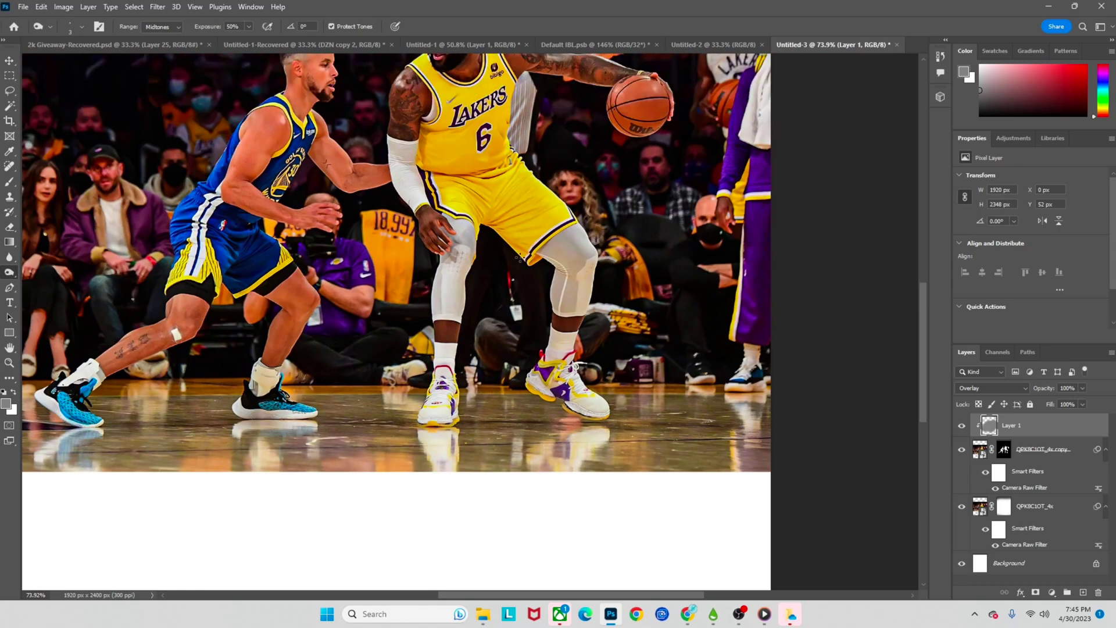
scroll(504, 184, "up", 3)
scroll(443, 273, "down", 2)
scroll(442, 273, "up", 2)
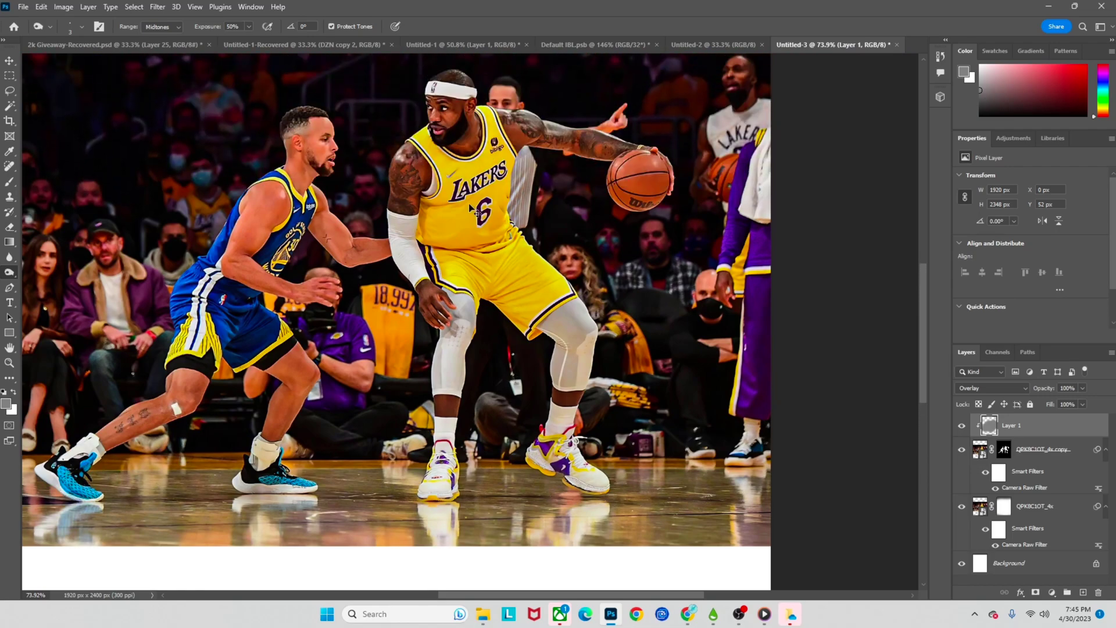
scroll(443, 273, "down", 2)
scroll(507, 261, "up", 2)
scroll(507, 261, "right", 2)
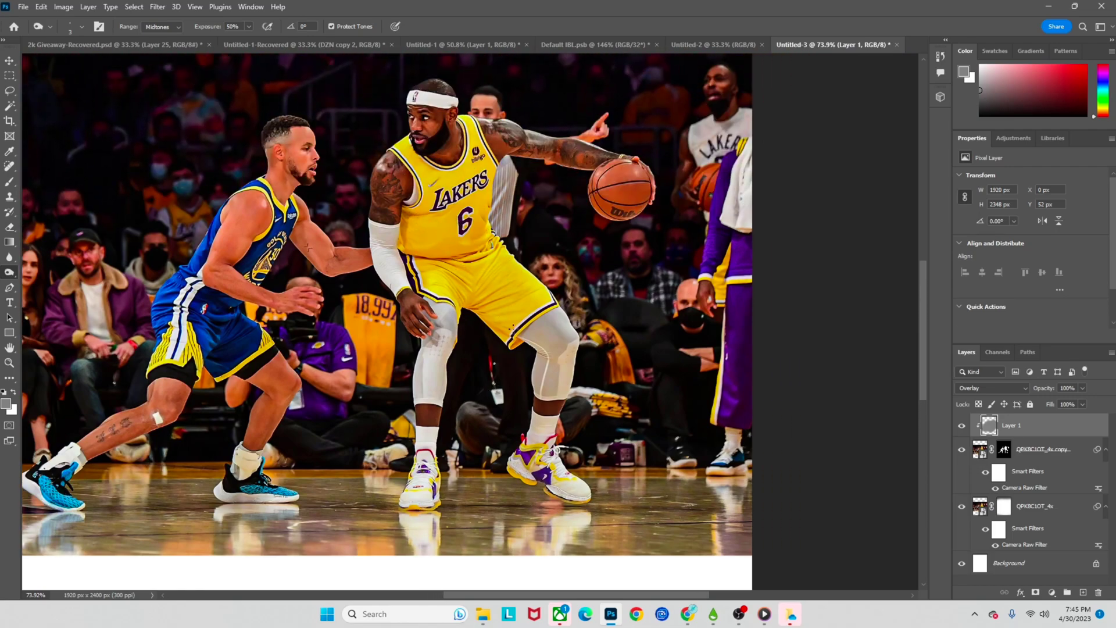
scroll(398, 263, "up", 2)
scroll(389, 259, "up", 2)
scroll(388, 256, "up", 2)
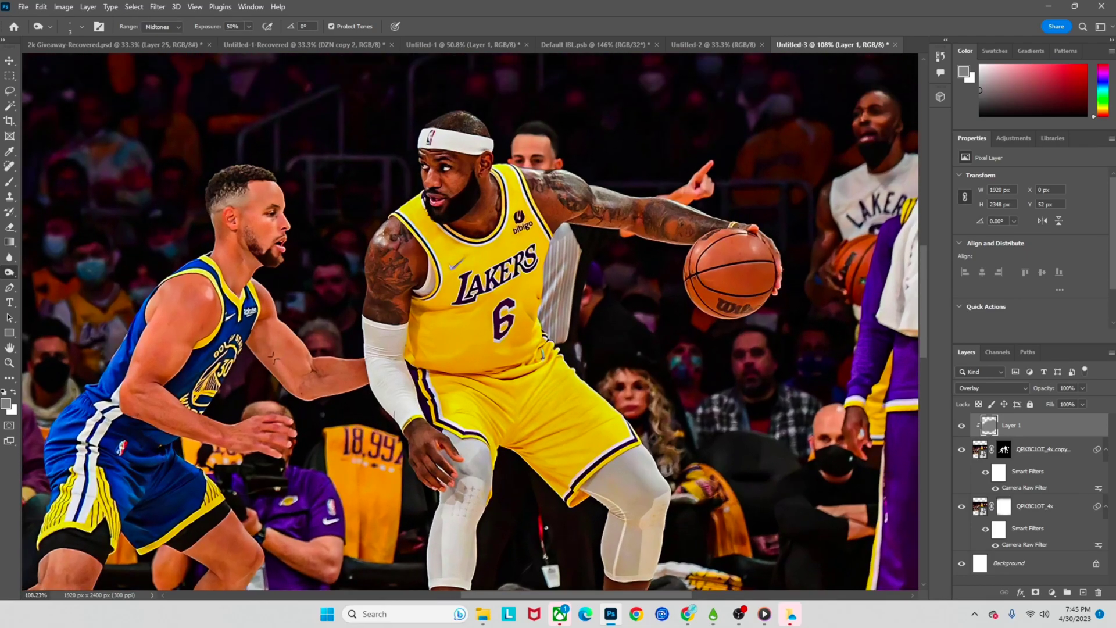
- Burn the shadows around the shoulder tattoo of the yellow-jersey player and the jersey fold below the LAKERS lettering
scroll(388, 244, "up", 5)
scroll(397, 262, "up", 3)
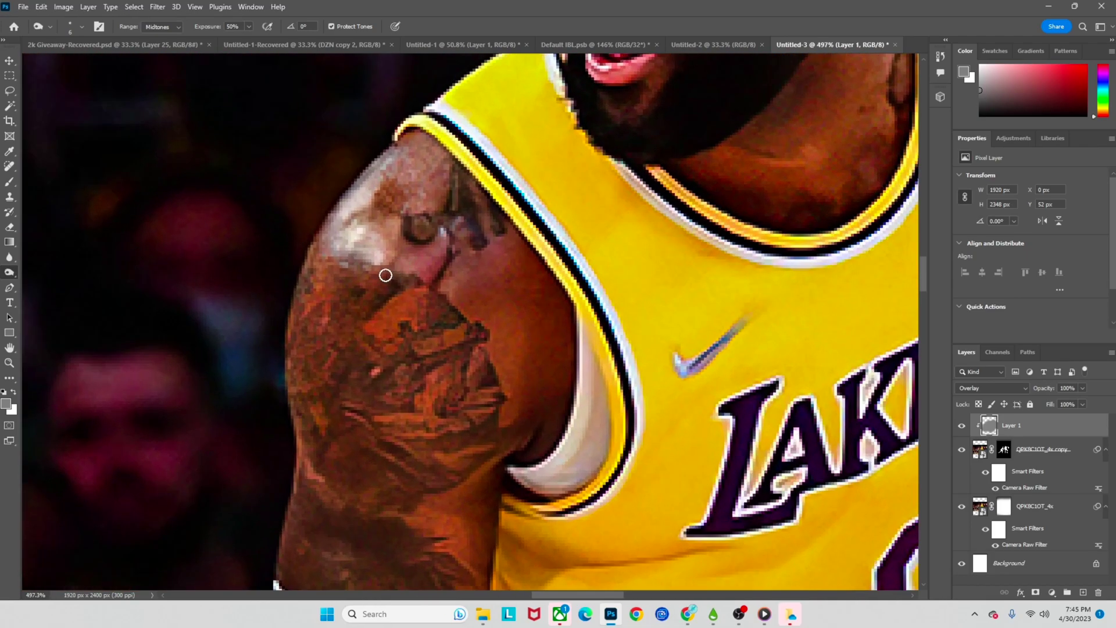
left_click_drag(385, 274, 343, 266)
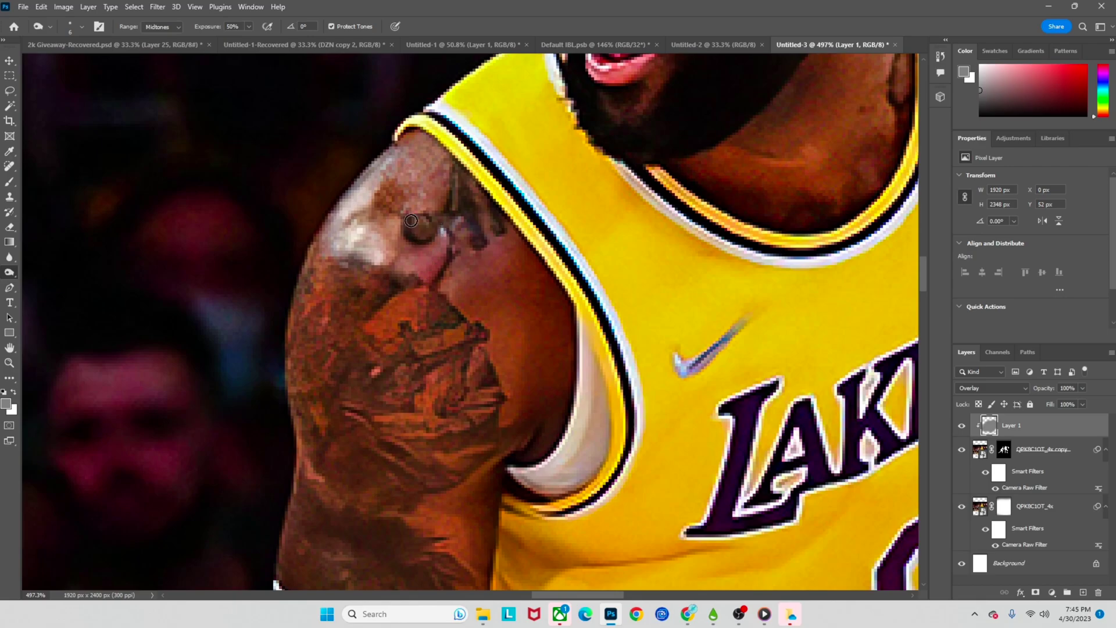
mouse_move(411, 221)
left_mouse_down()
mouse_move(454, 216)
mouse_move(464, 180)
mouse_move(455, 206)
left_mouse_up()
scroll(482, 255, "down", 5)
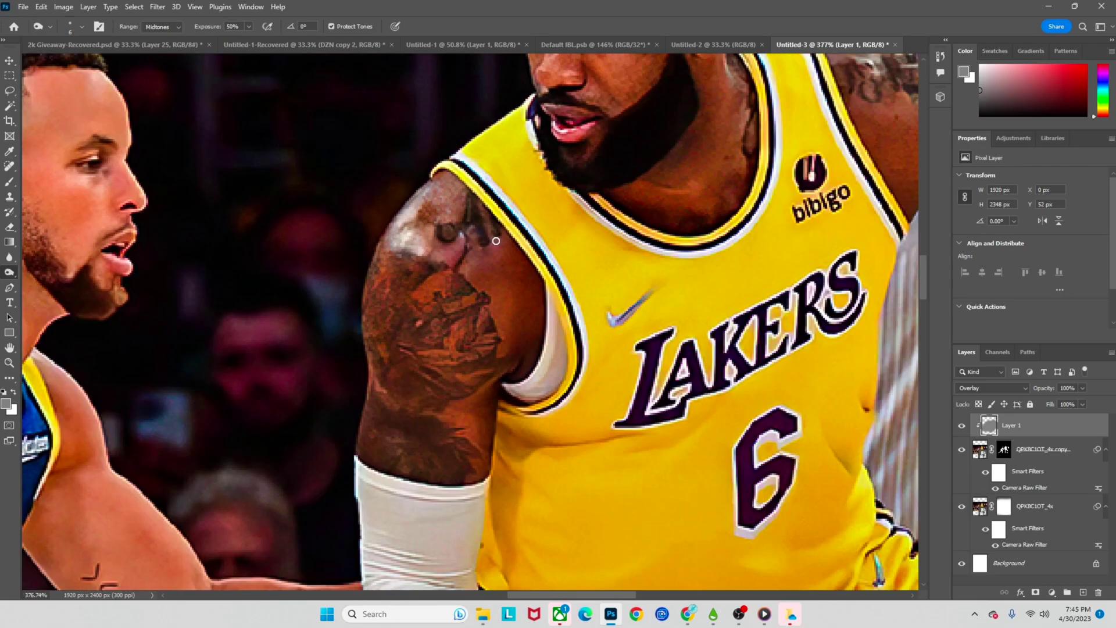
scroll(553, 361, "up", 4)
left_click_drag(599, 362, 552, 374)
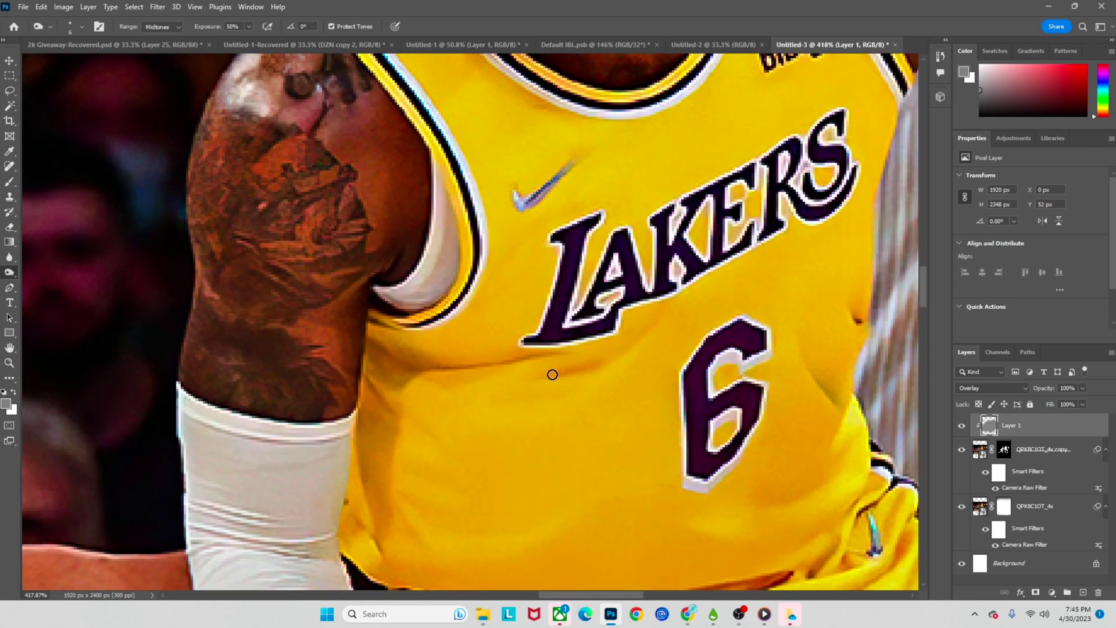
- Inspect the yellow jersey's folds, both players' legs and the yellow-jersey player's front shoe for further shading
scroll(649, 301, "down", 4)
scroll(640, 351, "up", 4)
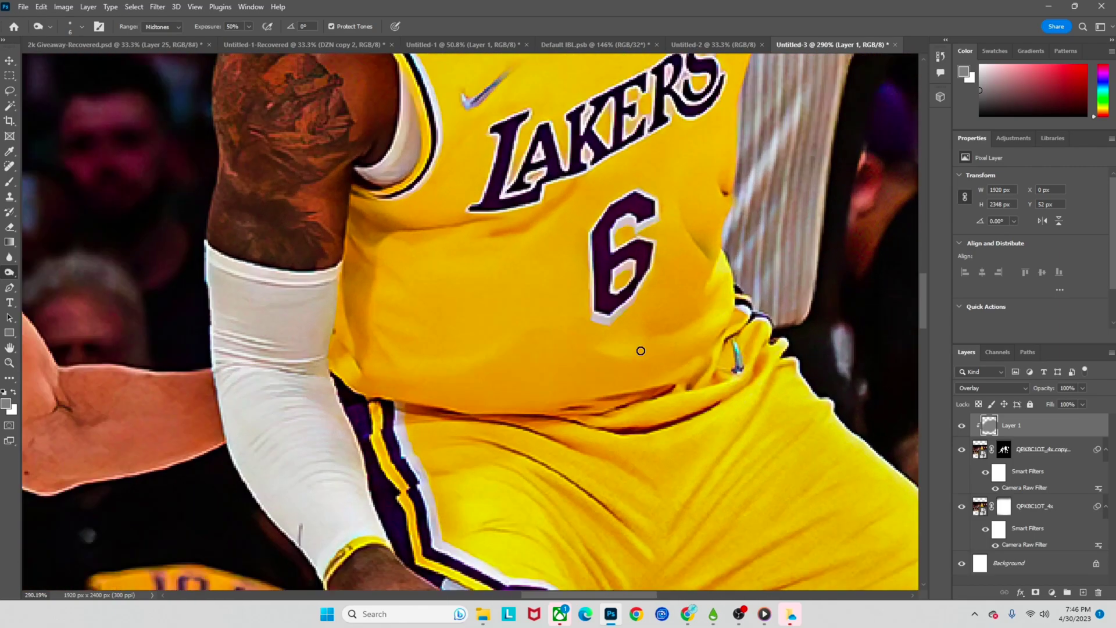
scroll(650, 341, "down", 3)
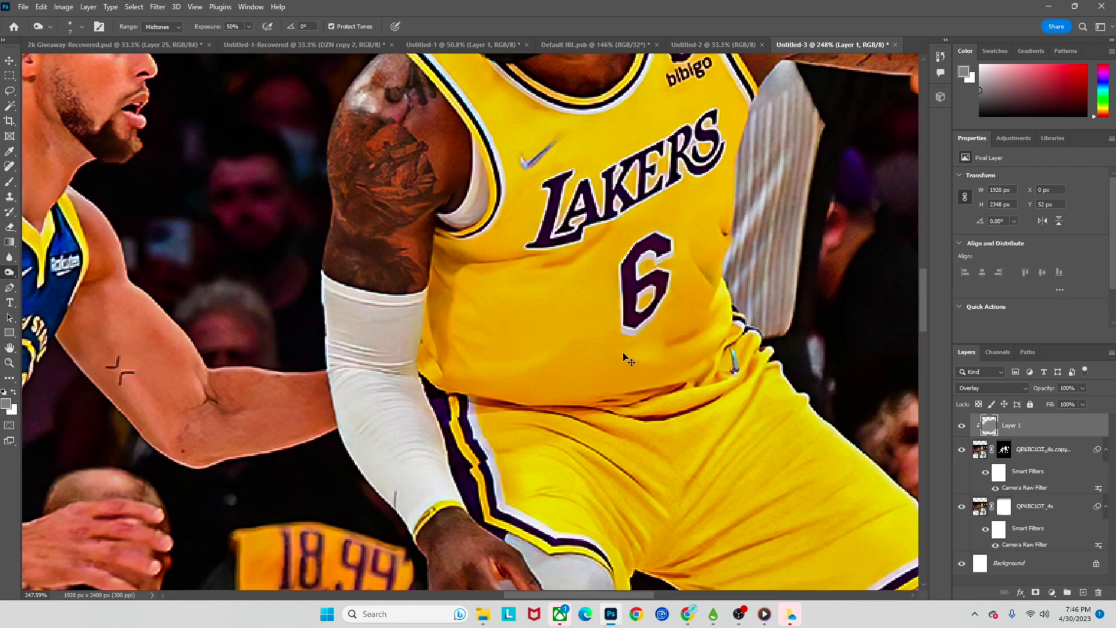
scroll(623, 358, "down", 5)
scroll(540, 437, "up", 3)
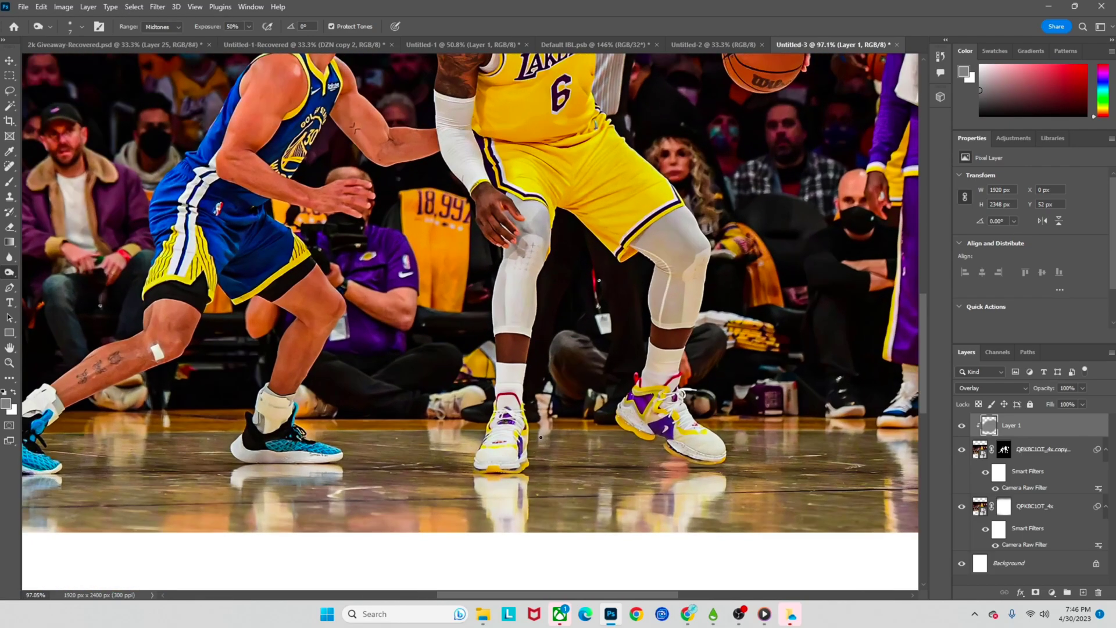
scroll(541, 437, "down", 2)
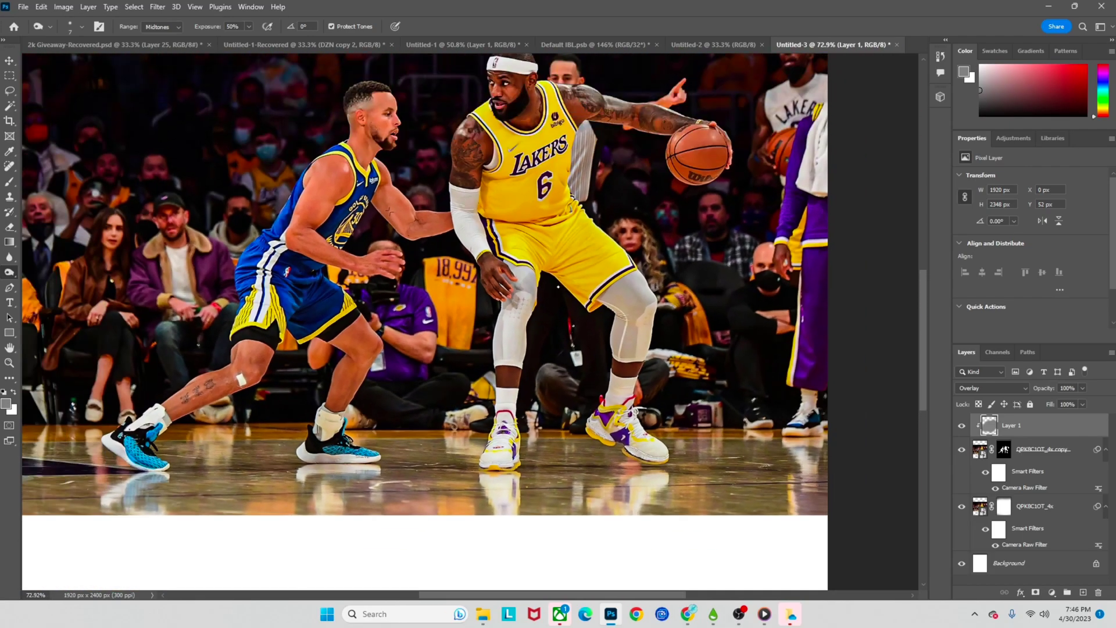
scroll(557, 286, "up", 2)
scroll(531, 398, "up", 10)
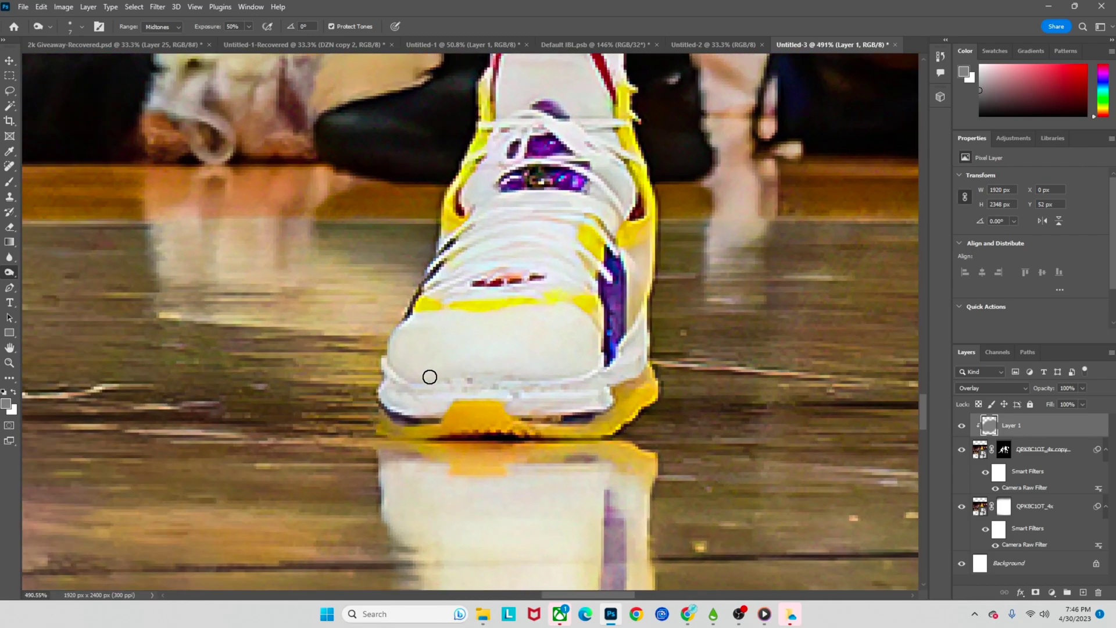
- Burn the dark fabric folds on both legs of the yellow-jersey player's shorts
scroll(630, 351, "up", 10)
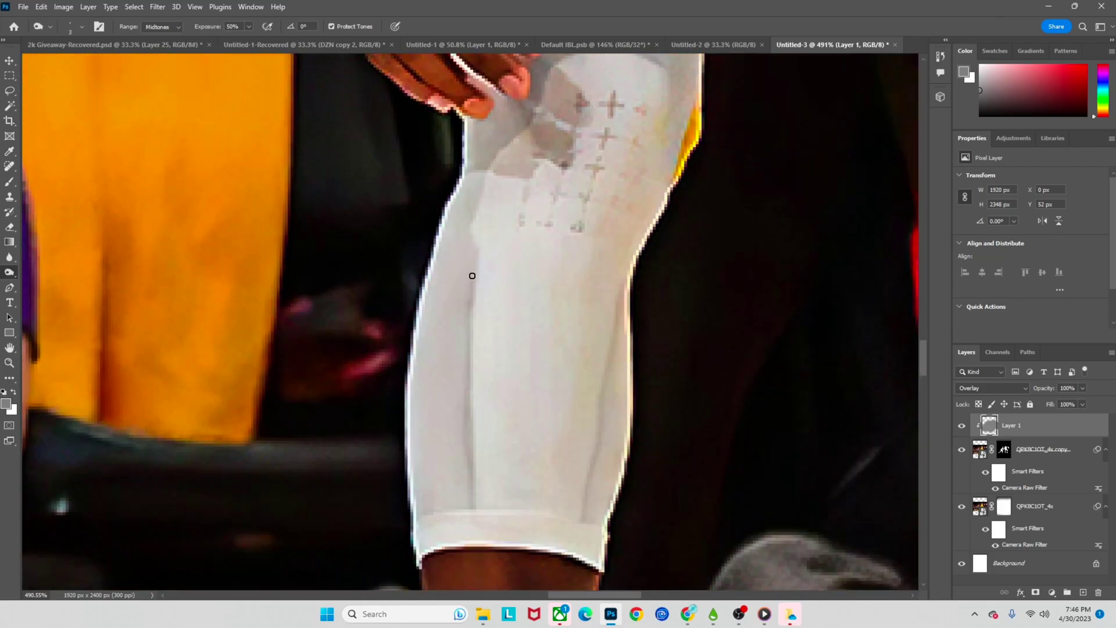
scroll(472, 275, "up", 10)
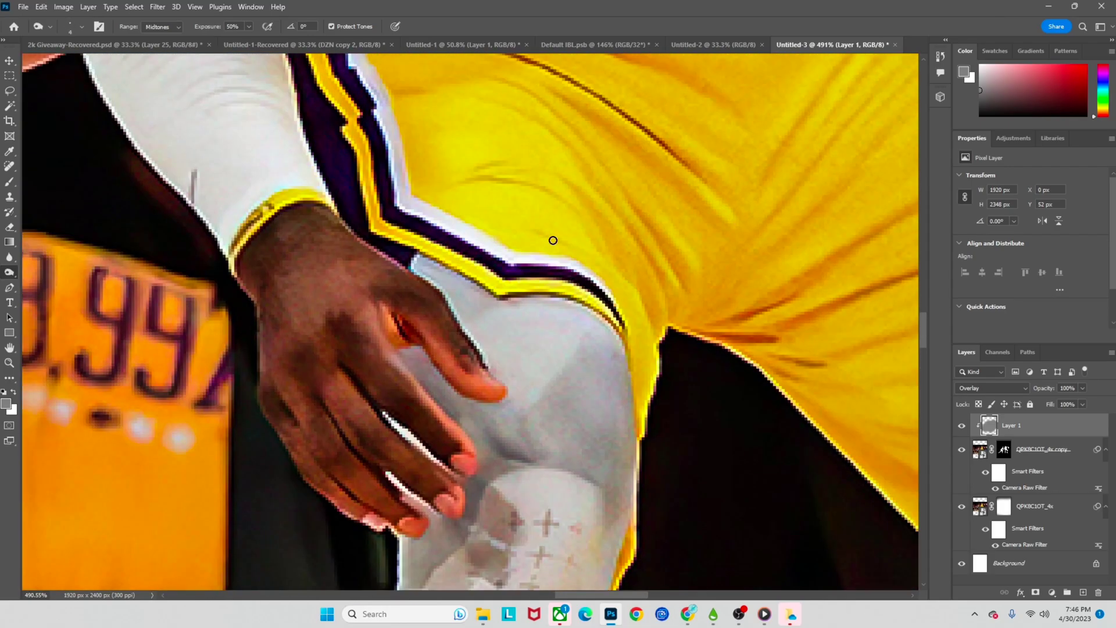
scroll(672, 344, "right", 5)
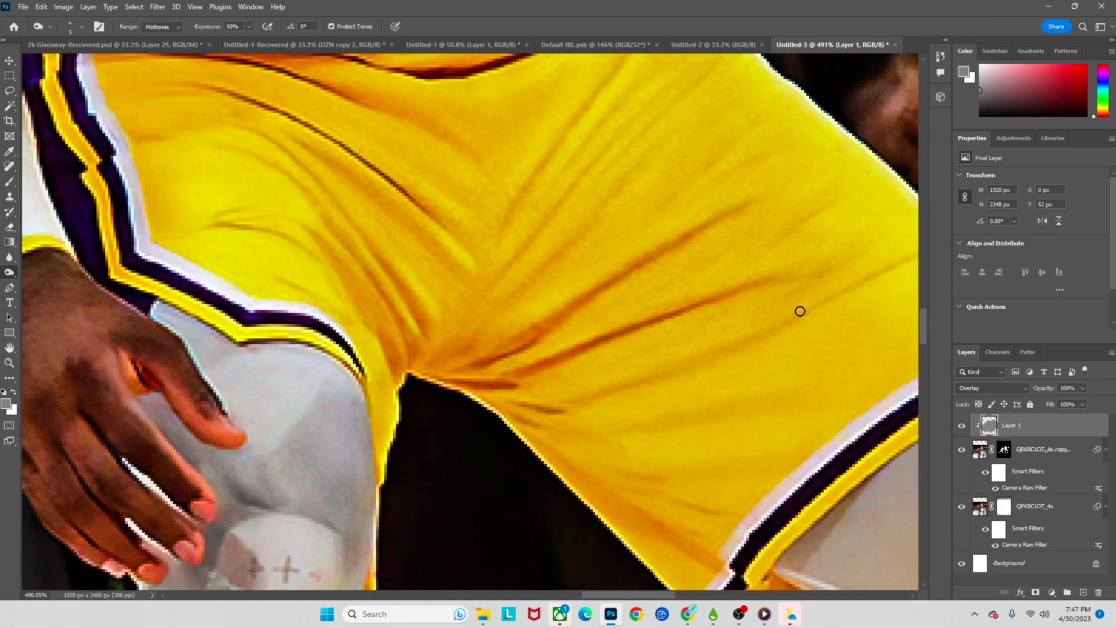
key("bracketright")
mouse_move(800, 311)
left_mouse_down()
mouse_move(750, 404)
mouse_move(670, 478)
left_mouse_up()
scroll(670, 479, "down", 1)
scroll(670, 478, "up", 4)
scroll(598, 358, "left", 2)
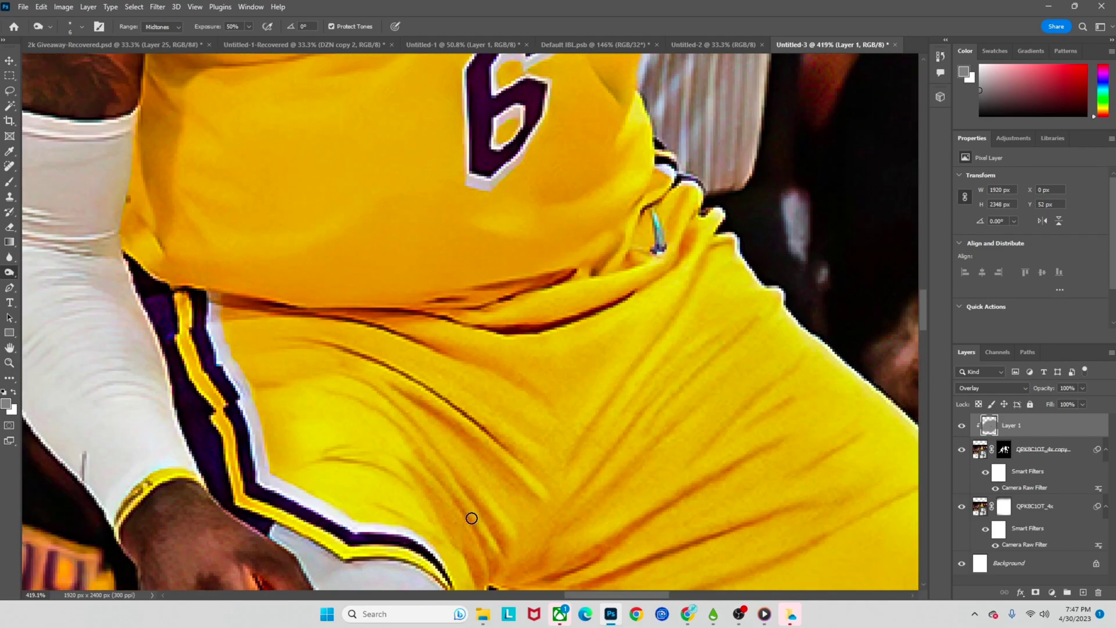
left_click_drag(472, 518, 356, 455)
scroll(662, 378, "up", 2)
scroll(663, 378, "right", 1)
scroll(663, 378, "down", 1)
- Burn soft shadows across the yellow jersey around the number 6 at 28% exposure, using a brush of about 32 px
key("bracketleft")
scroll(556, 336, "up", 3)
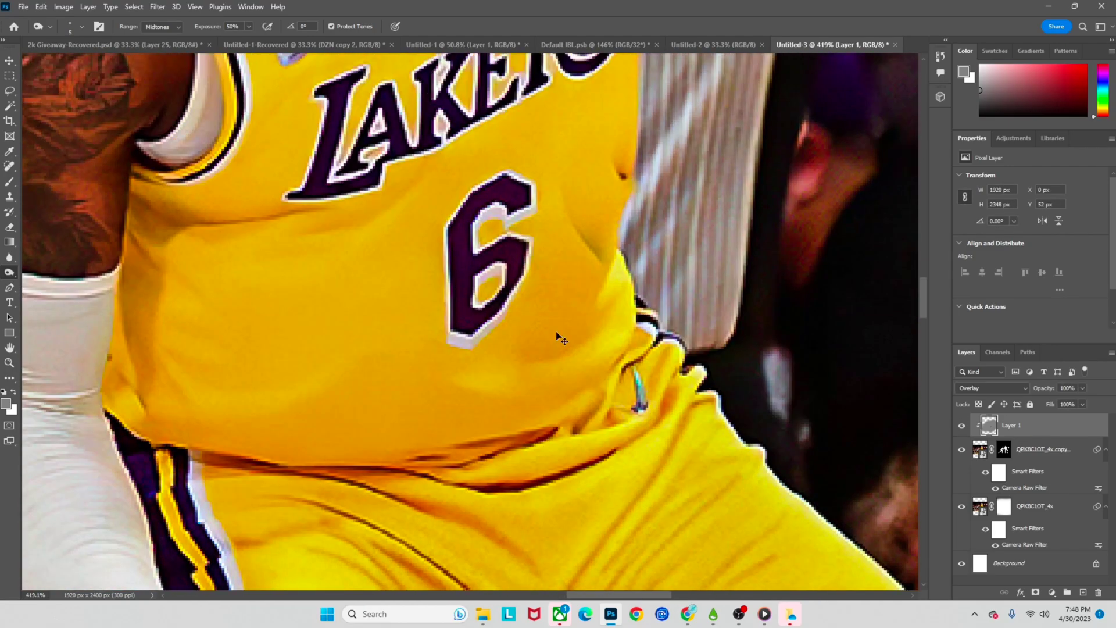
scroll(557, 336, "down", 1)
left_click_drag(216, 26, 203, 10)
key("bracketright")
key("bracketright")
key("bracketright")
key("bracketright")
key("bracketright")
key("bracketright")
key("bracketright")
key("bracketright")
key("bracketright")
scroll(607, 308, "up", 2)
left_click_drag(496, 281, 256, 317)
scroll(261, 326, "down", 1)
left_click_drag(274, 393, 634, 442)
scroll(577, 442, "down", 4)
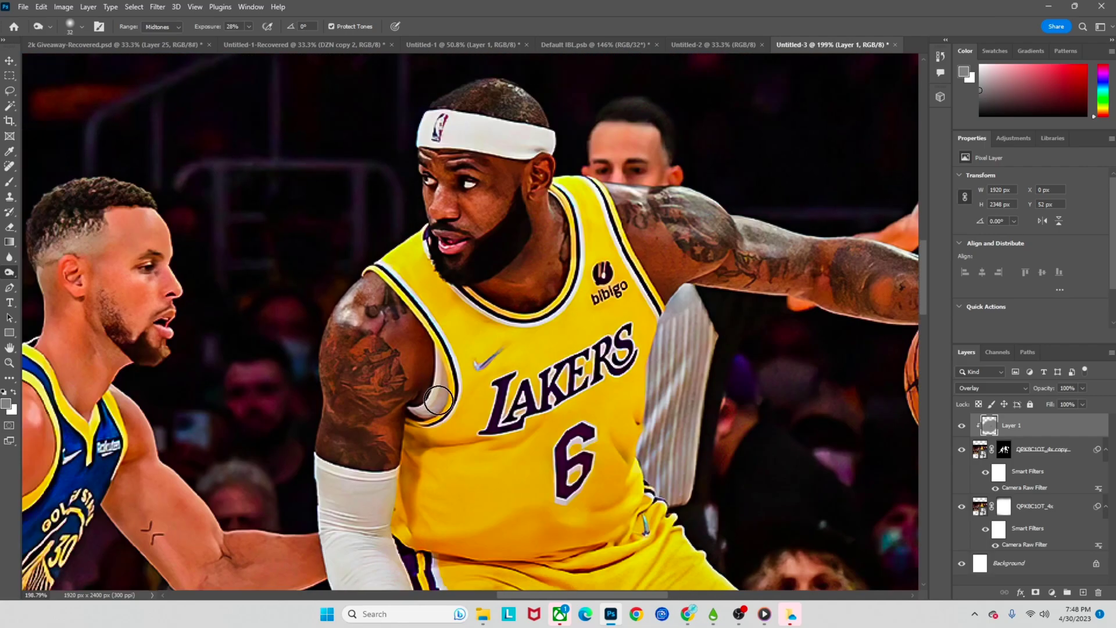
- Burn the tattoo on the yellow-jersey player's upper arm at 46% exposure with a much smaller brush
scroll(352, 199, "down", 3)
scroll(372, 249, "up", 6)
key("bracketleft")
key("bracketleft")
key("bracketleft")
key("bracketleft")
key("bracketleft")
key("bracketleft")
key("bracketleft")
key("bracketleft")
key("bracketleft")
key("bracketleft")
left_click_drag(248, 27, 258, 41)
scroll(349, 273, "down", 2)
mouse_move(349, 282)
left_mouse_down()
mouse_move(359, 302)
mouse_move(349, 350)
left_mouse_up()
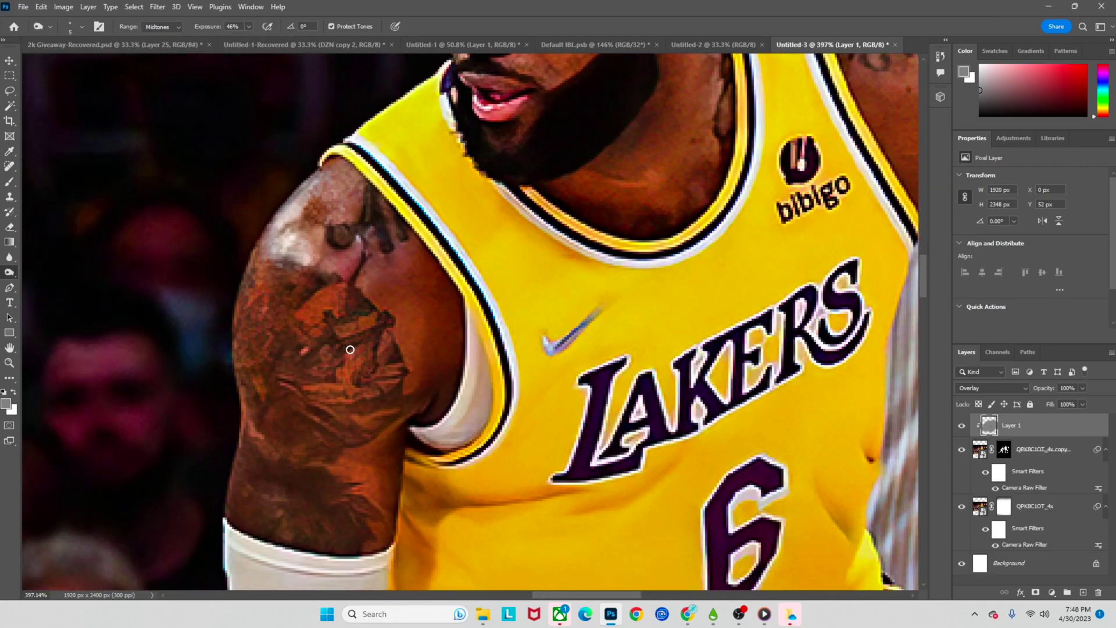
mouse_move(308, 272)
left_mouse_down()
mouse_move(256, 319)
mouse_move(420, 394)
mouse_move(321, 461)
left_mouse_up()
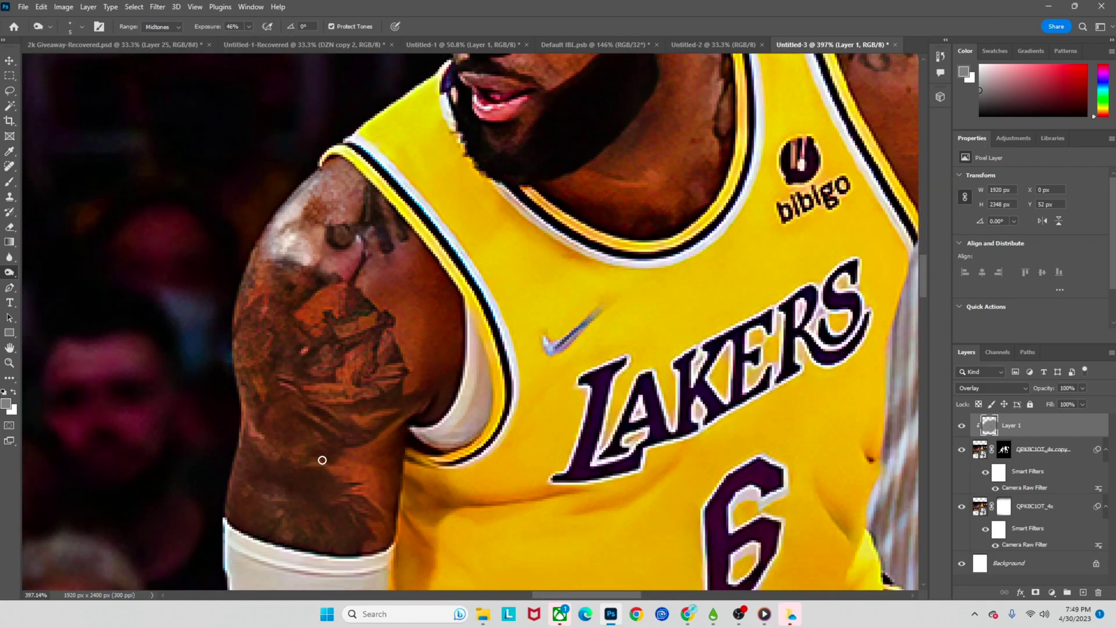
- Burn the outer edge of the yellow-jersey player's tattooed upper arm with a larger brush
key("bracketright")
key("bracketright")
key("bracketright")
key("bracketright")
key("bracketright")
key("bracketright")
mouse_move(240, 501)
left_mouse_down()
mouse_move(273, 425)
mouse_move(250, 387)
left_mouse_up()
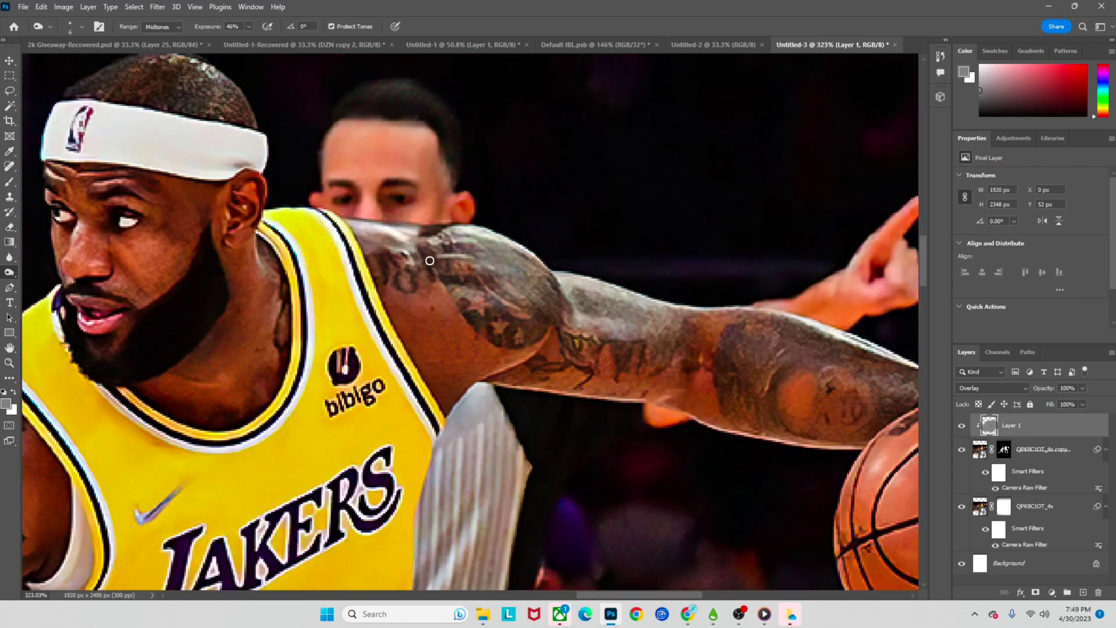
- Burn the tattoos and shadow areas along the yellow-jersey player's outstretched arm
mouse_move(536, 326)
left_mouse_down()
mouse_move(518, 294)
mouse_move(445, 352)
mouse_move(456, 331)
mouse_move(602, 349)
left_mouse_up()
key("bracketright")
key("bracketright")
mouse_move(635, 349)
left_mouse_down()
mouse_move(579, 348)
mouse_move(748, 424)
mouse_move(779, 415)
left_mouse_up()
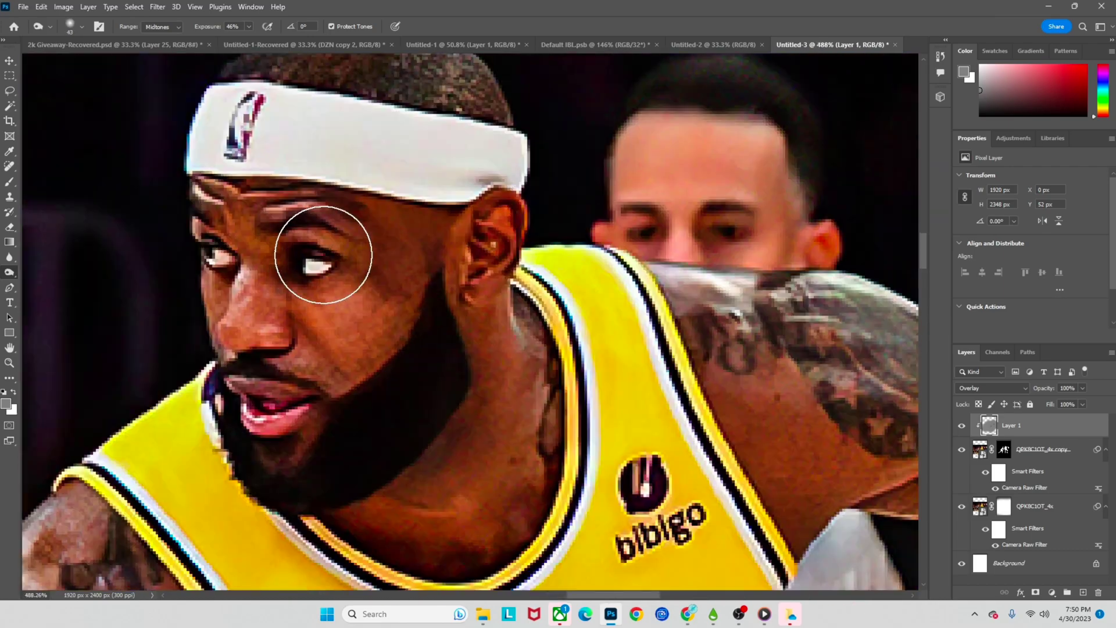
scroll(361, 236, "left", 2)
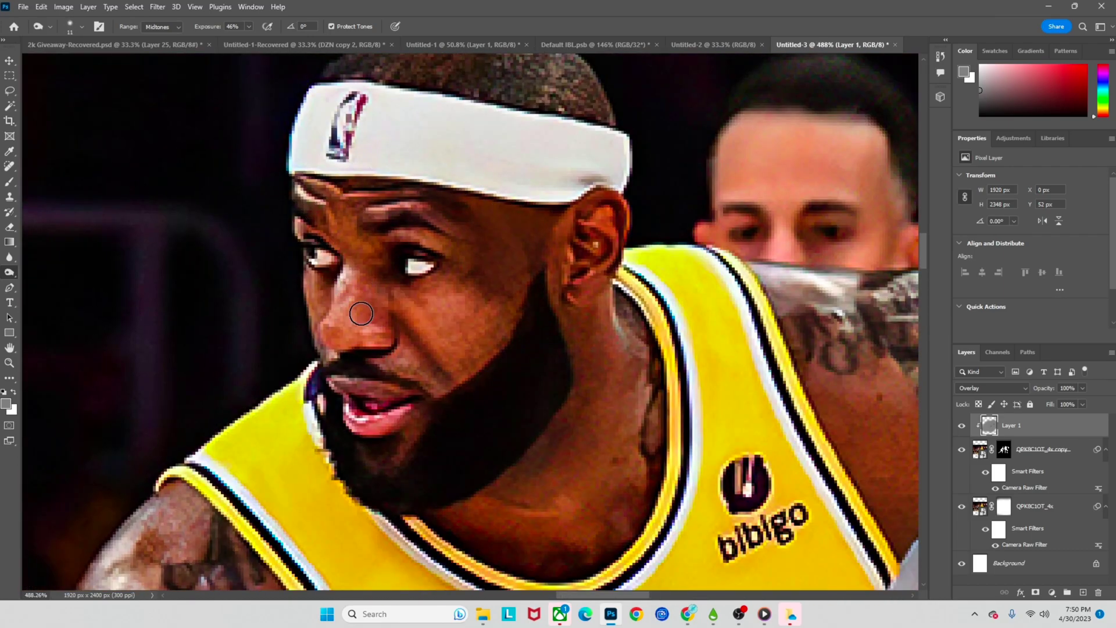
- Toggle the gray Overlay layer's visibility to compare the players with and without the dodging and burning
left_click(960, 424)
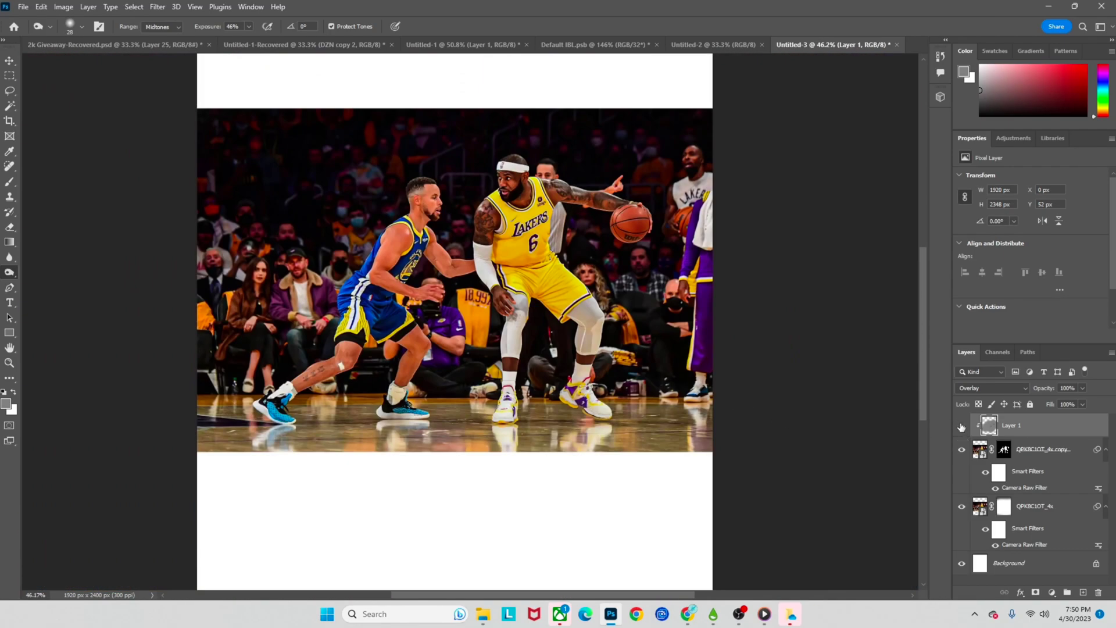
left_click(962, 426)
left_click(962, 426)
left_click(962, 425)
left_click(962, 426)
scroll(543, 345, "left", 1)
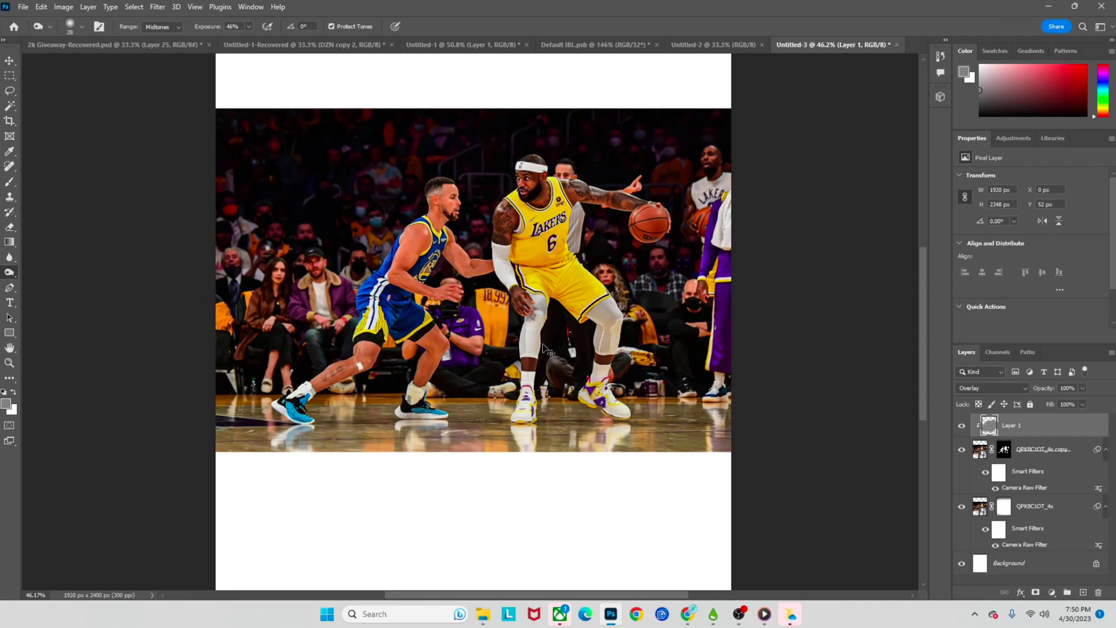
scroll(534, 330, "up", 2)
scroll(627, 278, "up", 3)
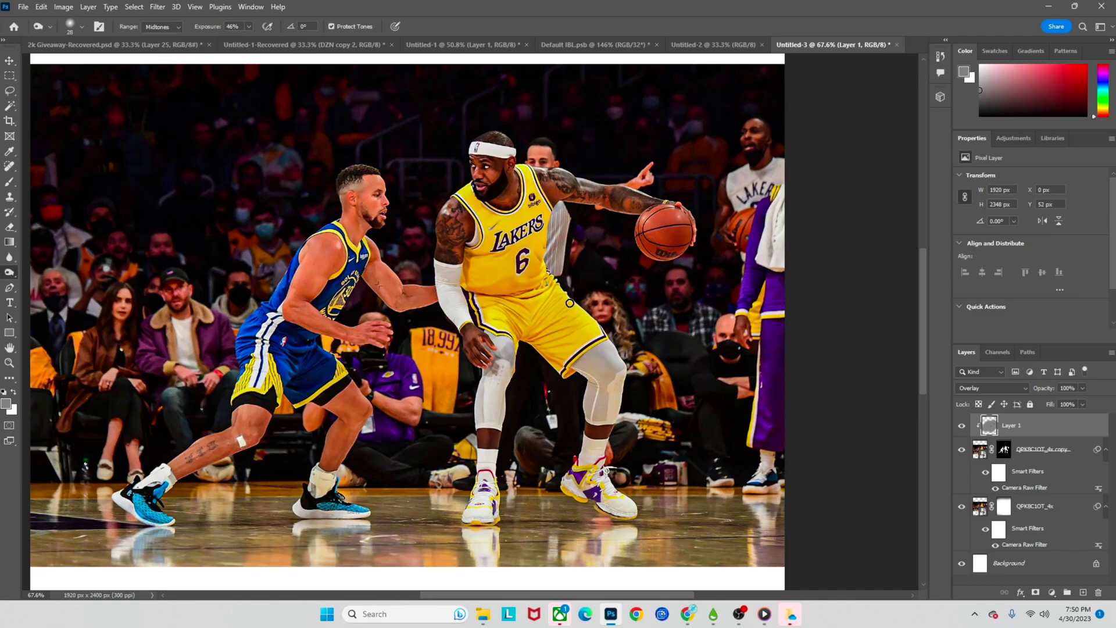
left_click(963, 428)
left_click(963, 427)
left_click(962, 427)
left_click(961, 427)
left_click(961, 428)
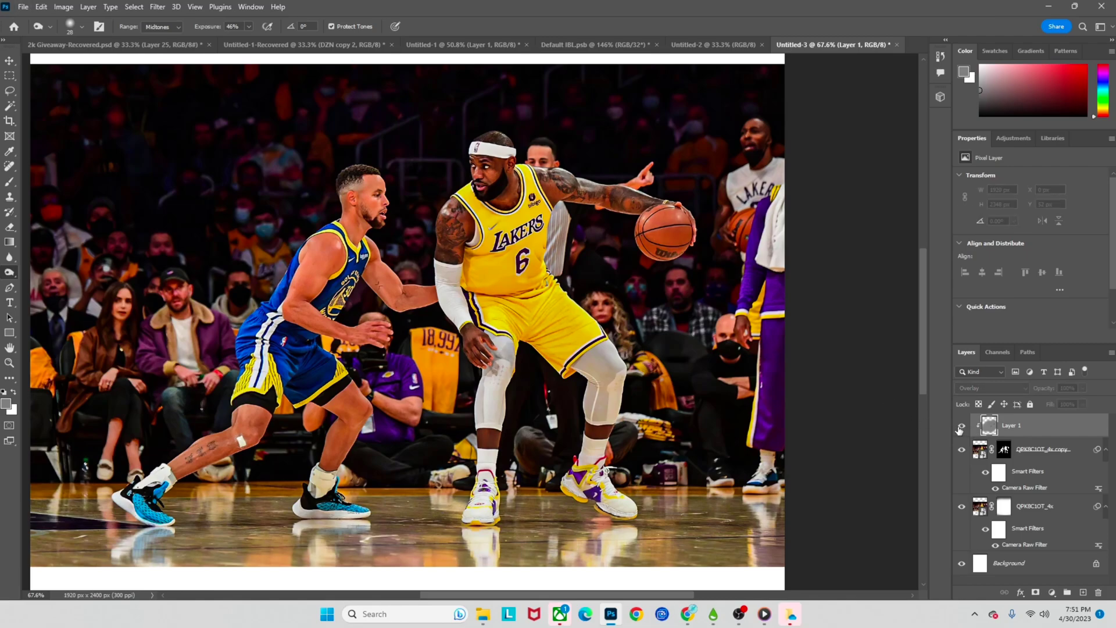
left_click(962, 428)
left_click(961, 428)
left_click(961, 427)
- Burn the crease in the white headband just above the yellow-jersey player's ear with a brush of about 9 px
scroll(562, 186, "up", 1)
key("alt")
scroll(527, 192, "up", 3)
scroll(527, 192, "up", 5)
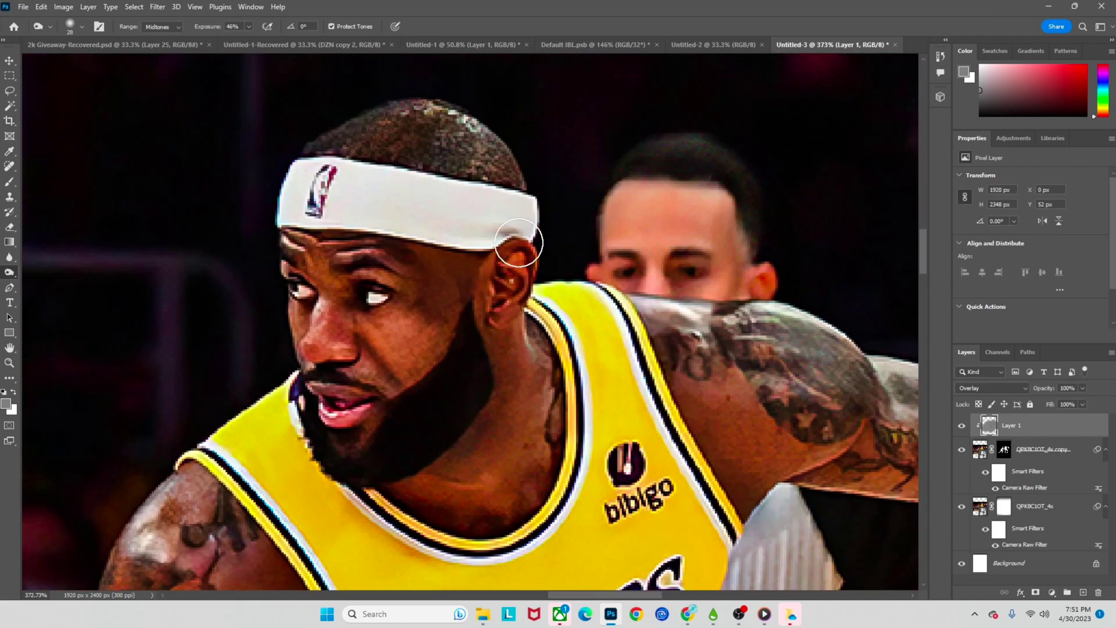
key("bracketleft")
key("bracketleft")
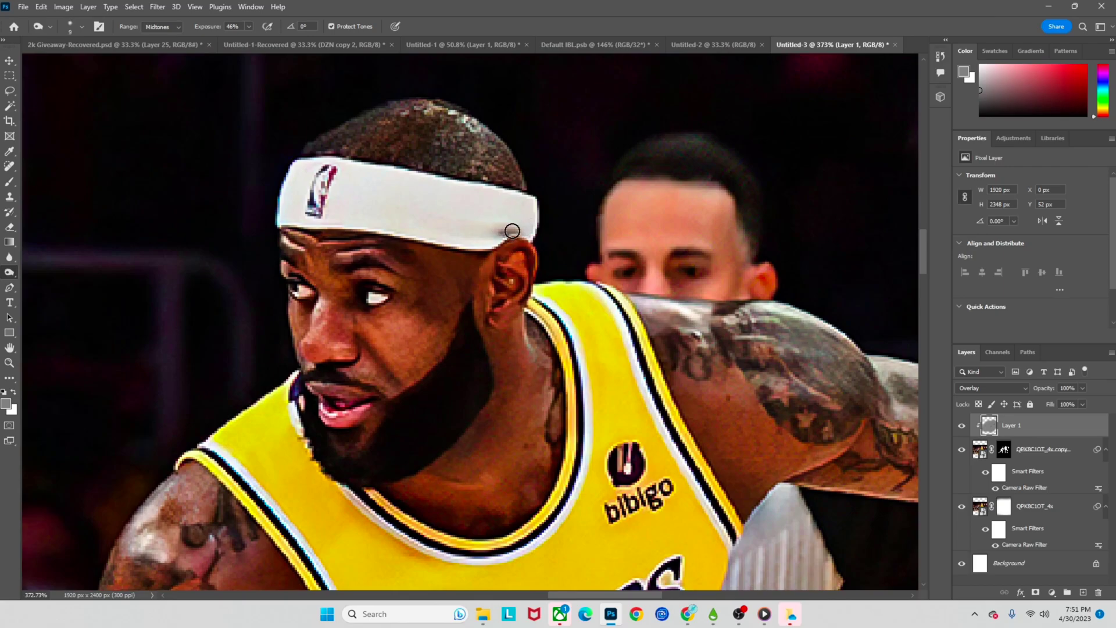
scroll(512, 231, "down", 8)
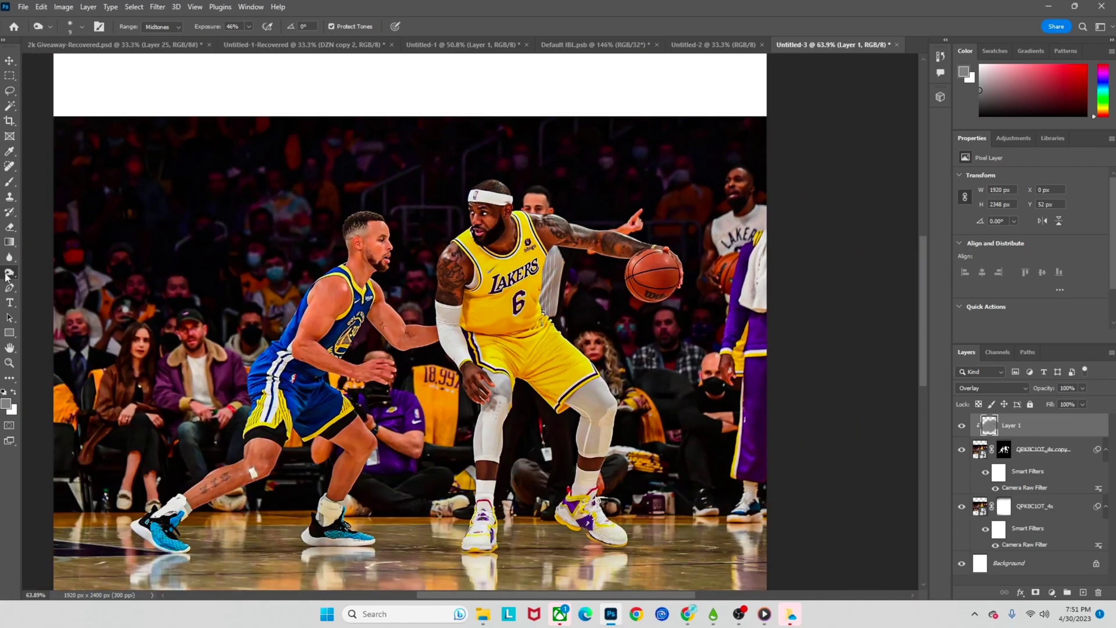
- Switch to the Dodge tool and lower its exposure to 17%
right_click(7, 275)
left_click(36, 270)
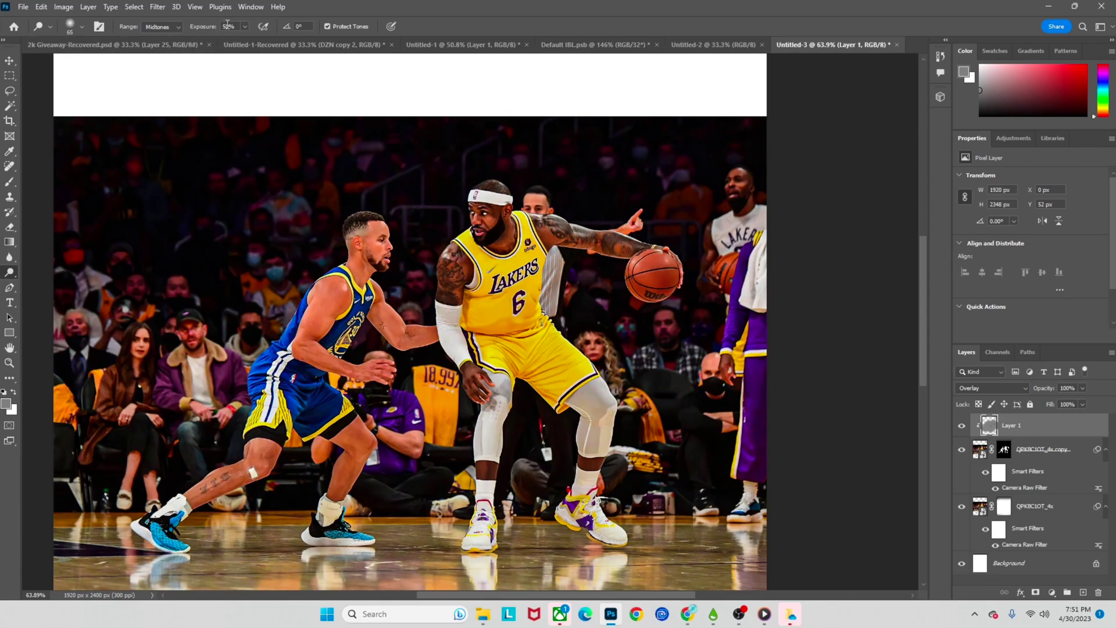
left_click_drag(236, 33, 227, 38)
scroll(482, 224, "up", 8)
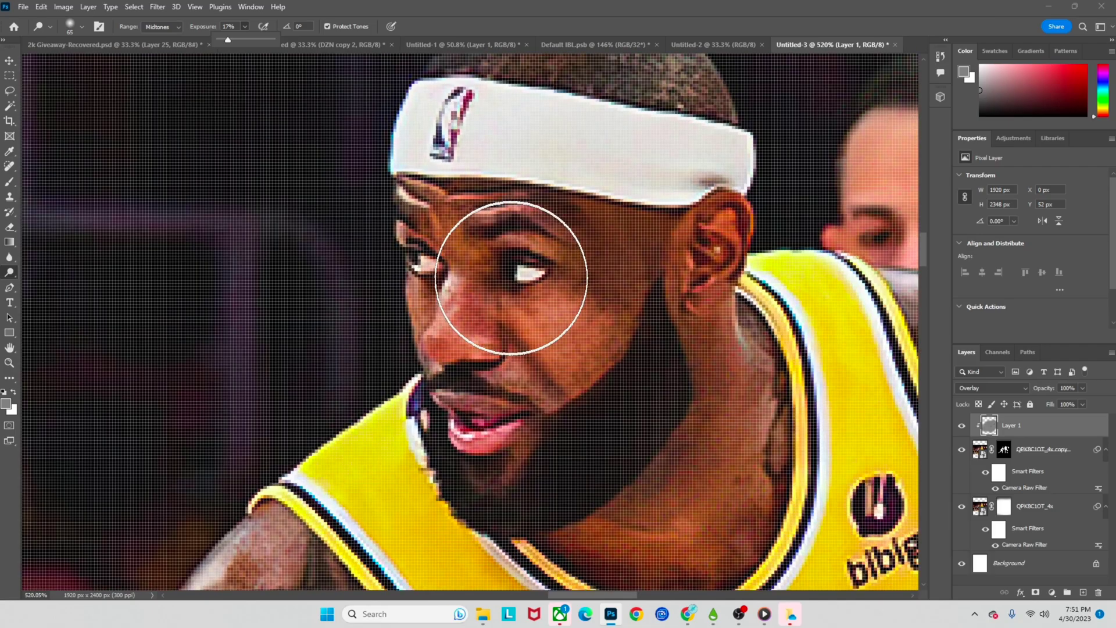
- Dodge the highlights on the yellow-jersey player's forehead and cheek, starting with a brush of about 12 px
mouse_move(490, 250)
left_mouse_down()
mouse_move(428, 254)
mouse_move(413, 239)
left_mouse_up()
scroll(413, 239, "down", 4)
scroll(410, 242, "up", 2)
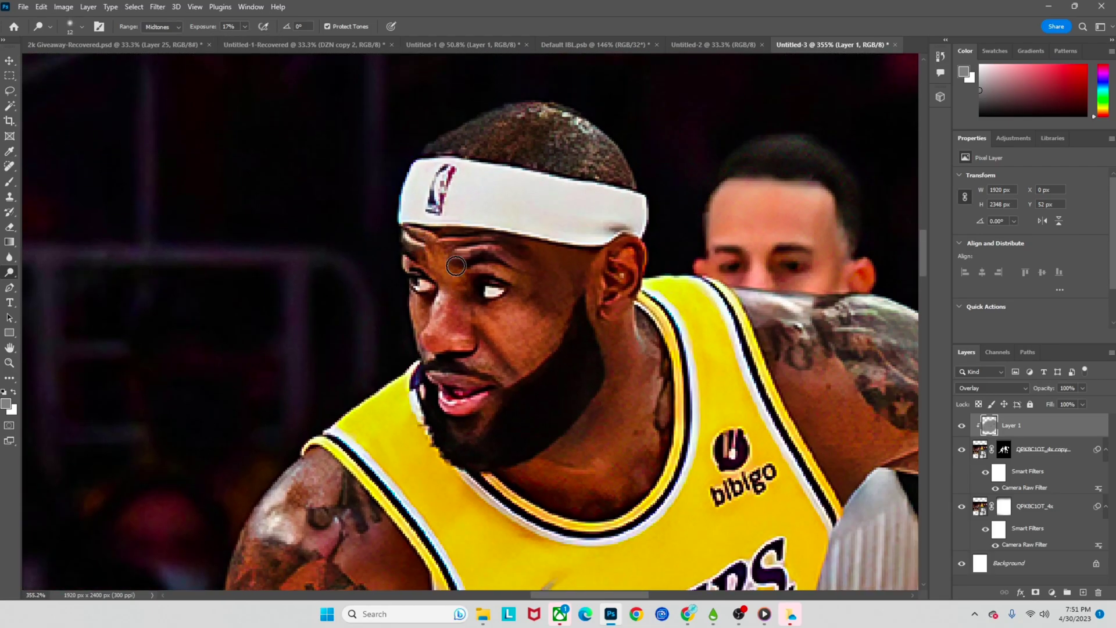
left_click_drag(455, 266, 481, 252)
left_click_drag(496, 328, 511, 327)
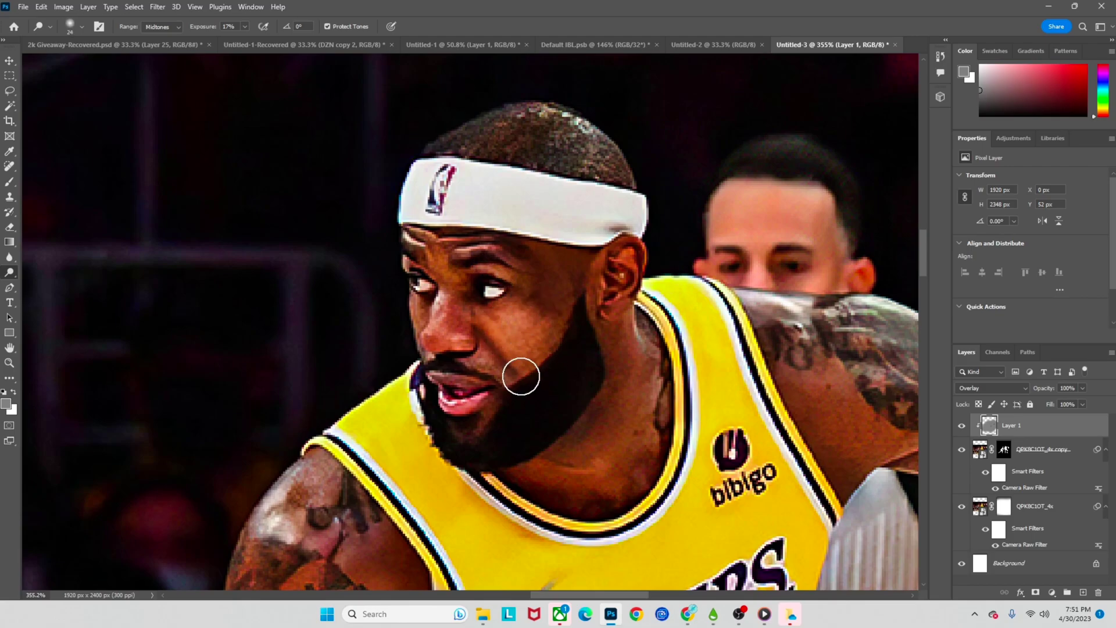
- Dodge the yellow-jersey player's nose, beard edge and ear, resizing the brush between about 16 and 25 px
right_click(477, 357, "alt")
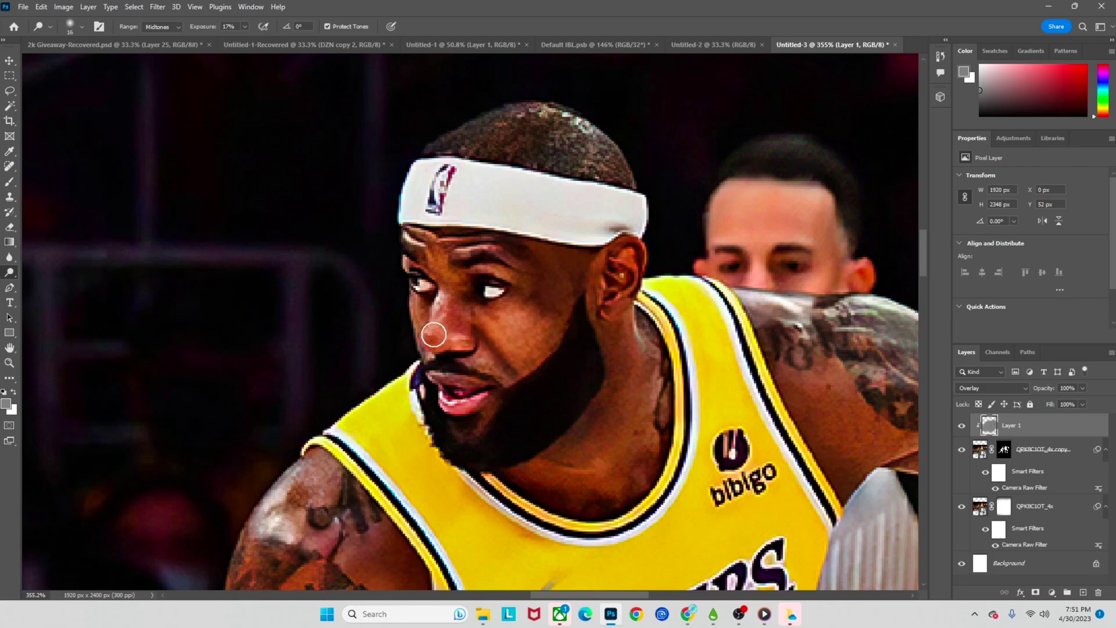
right_click(560, 389, "alt")
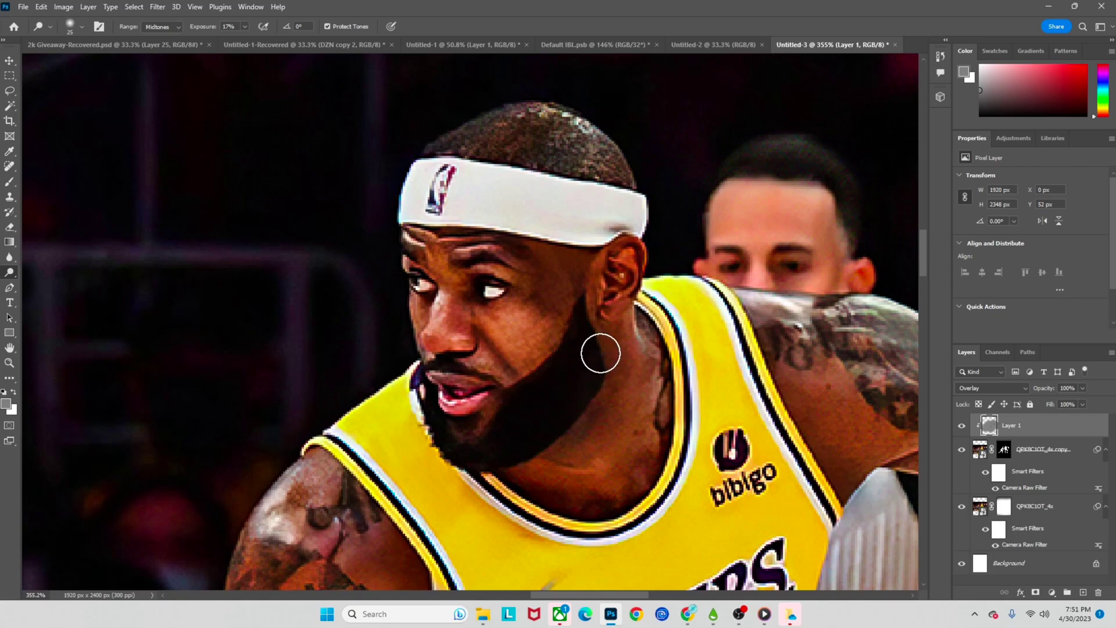
right_click(621, 265, "alt")
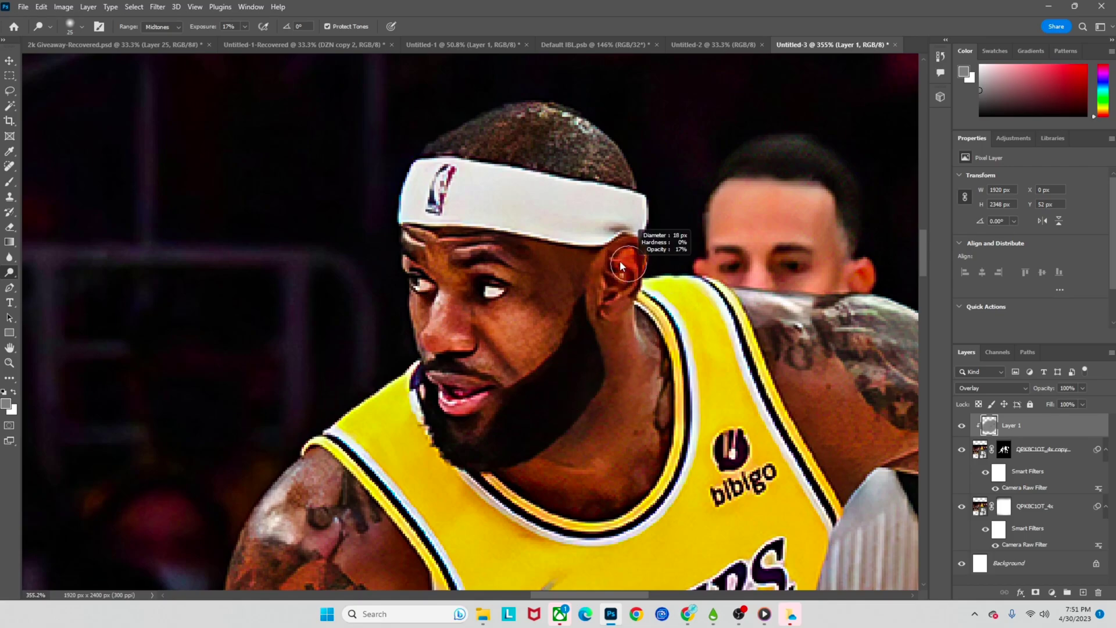
scroll(489, 343, "down", 3)
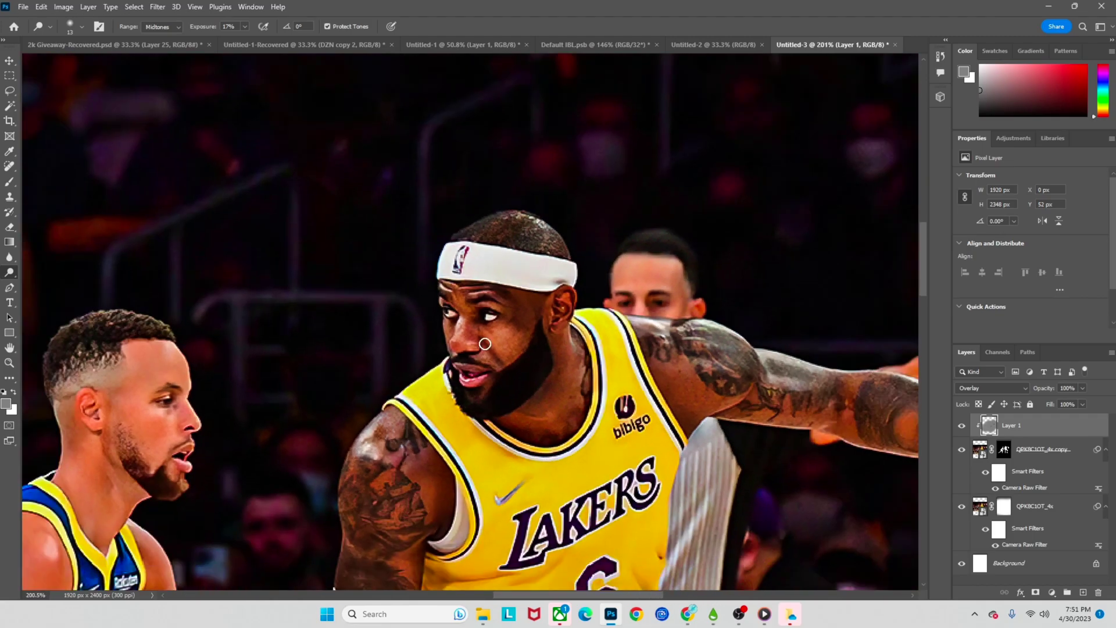
- Brighten the yellow-jersey player's eyes with the Dodge brush reduced to about 6 px
scroll(483, 344, "down", 2)
scroll(483, 343, "up", 3)
scroll(495, 265, "up", 2)
right_click(494, 236, "alt")
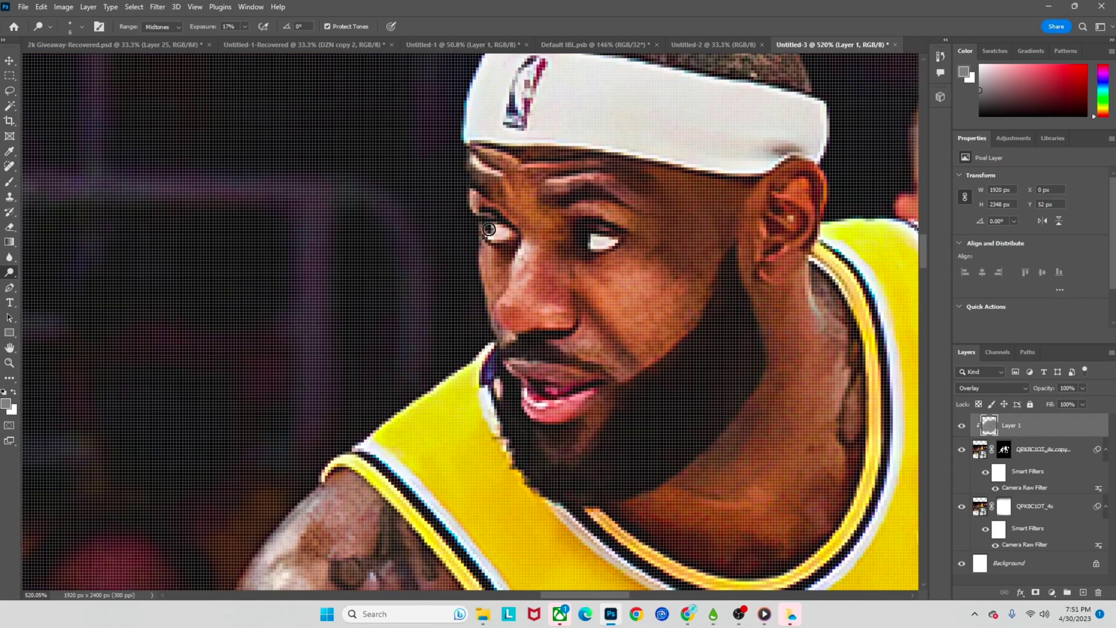
scroll(596, 239, "down", 4)
- Dodge the shiny highlight on top of the yellow-jersey player's tattooed near shoulder with a brush of about 20 px
scroll(438, 404, "up", 4)
right_click(438, 403, "alt")
left_click_drag(439, 403, 457, 400)
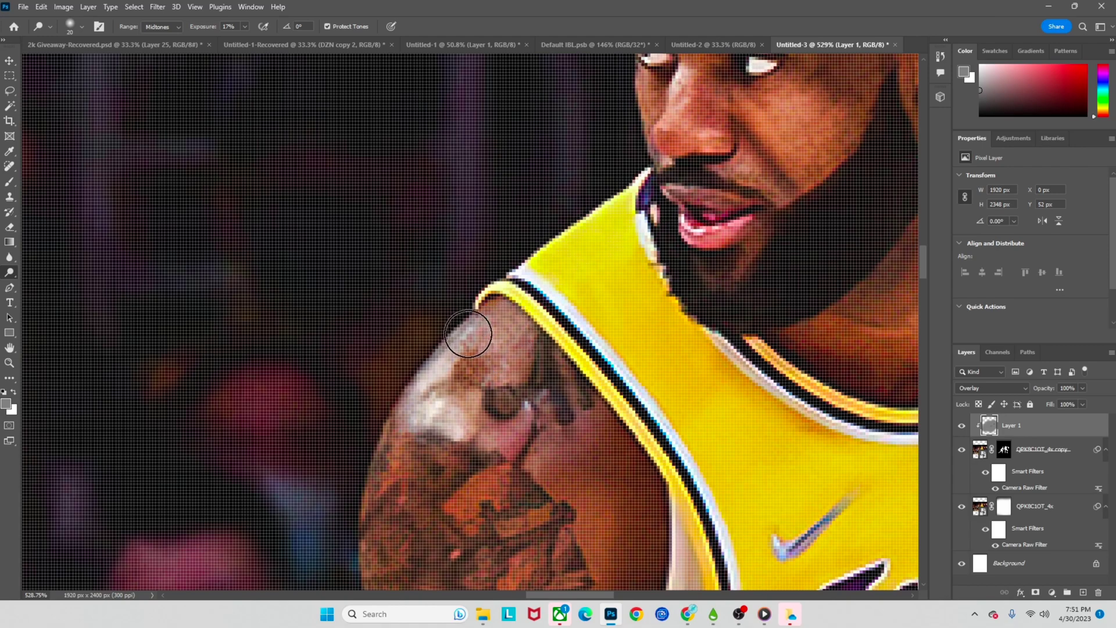
scroll(516, 451, "down", 3)
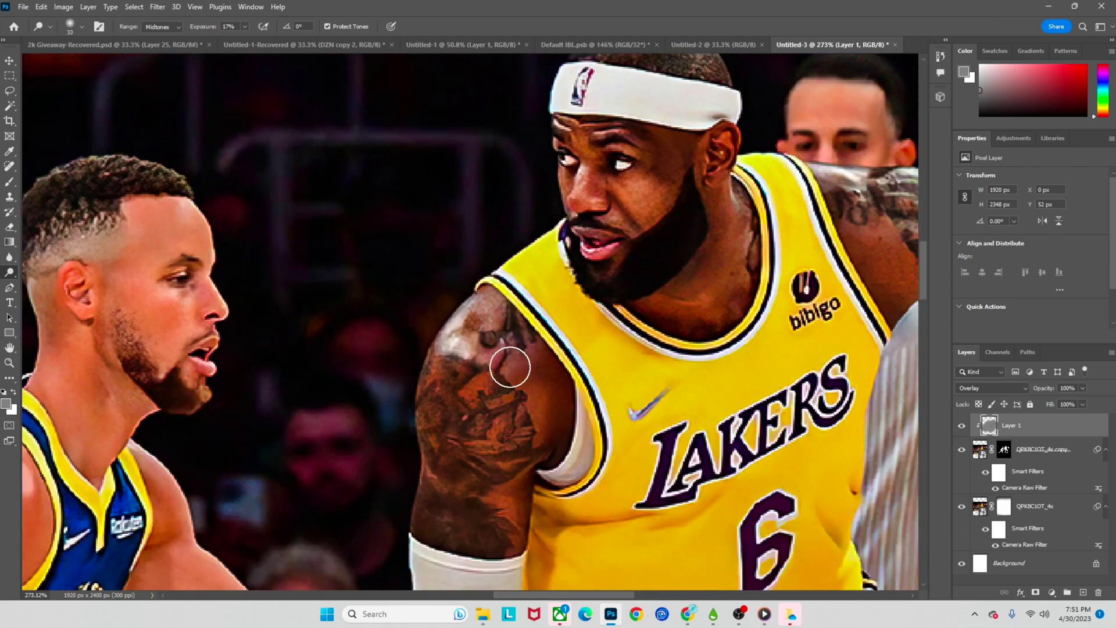
- Dodge the highlights along the yellow-jersey player's outstretched arm and on the lowered hand, adjusting the brush size to fit
scroll(536, 406, "down", 3)
scroll(639, 308, "up", 1)
scroll(639, 308, "up", 4)
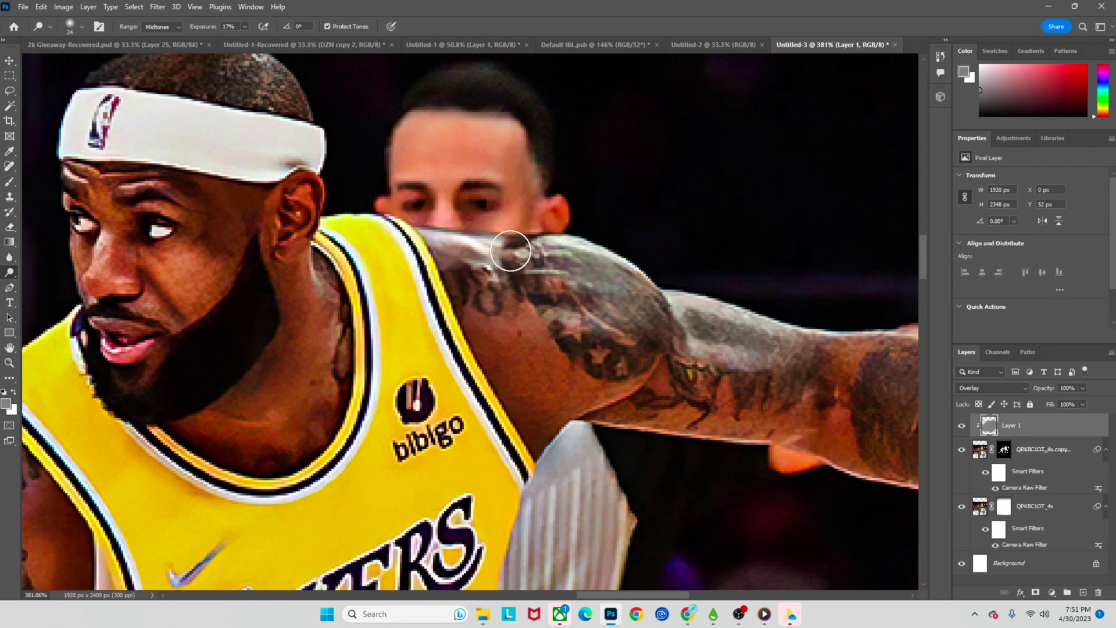
left_click_drag(757, 355, 750, 360, "alt")
scroll(750, 360, "down", 8)
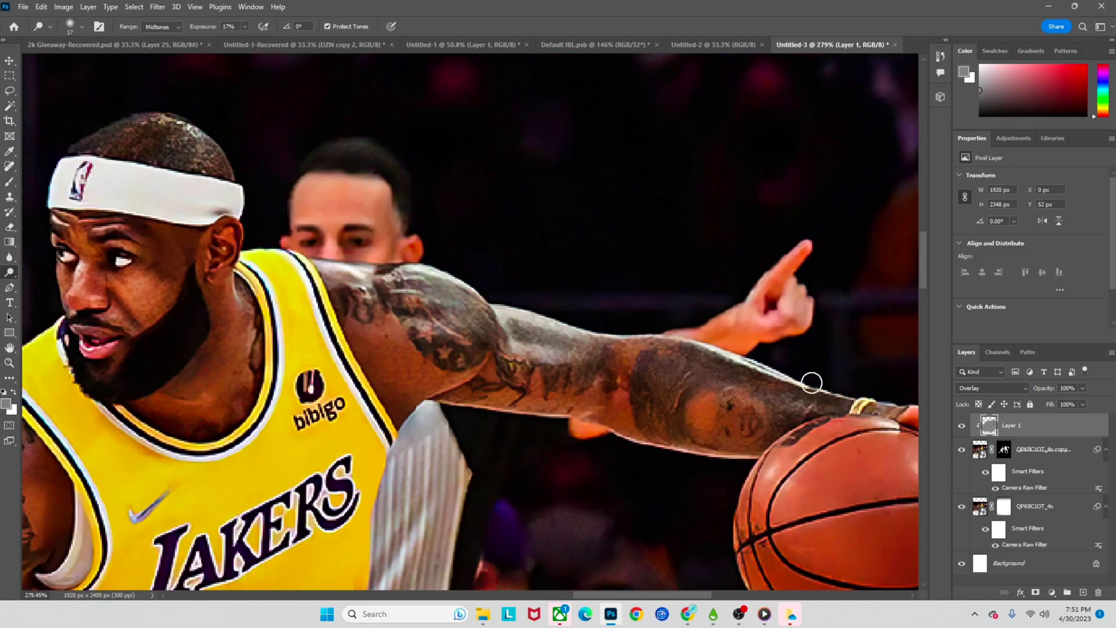
scroll(588, 329, "up", 5)
left_click_drag(588, 329, 577, 368)
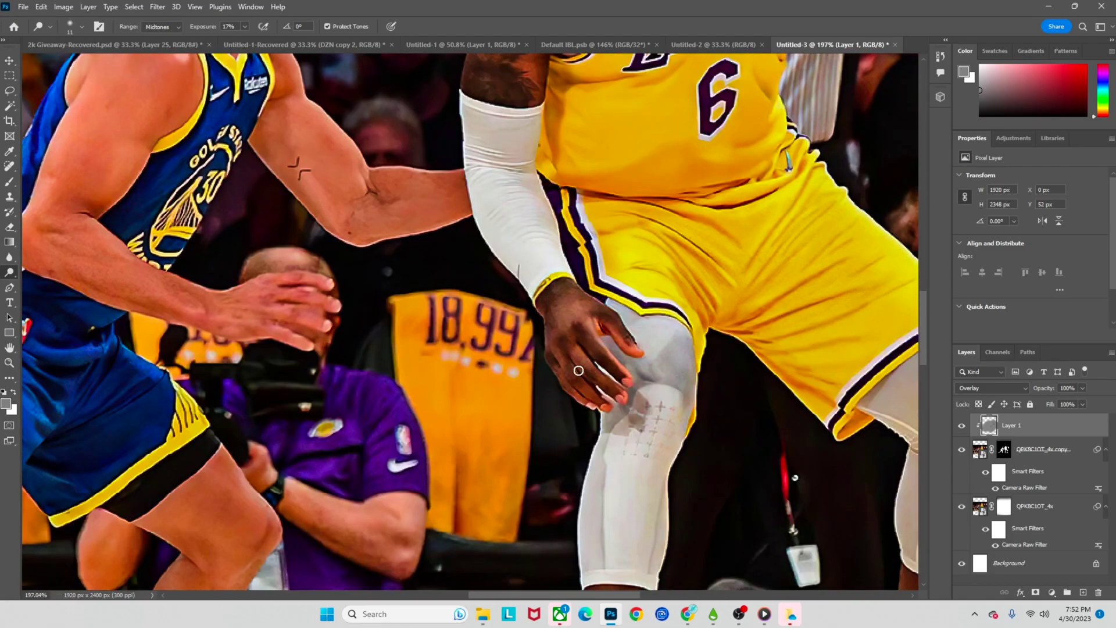
- Dodge broader highlights across the players' bodies, enlarging the brush to about 35 px and up to about 46 px
scroll(578, 369, "down", 5)
scroll(726, 287, "up", 4)
left_click_drag(722, 314, 734, 401)
key("bracketright")
key("bracketright")
key("bracketright")
scroll(607, 337, "down", 4)
scroll(496, 269, "up", 4)
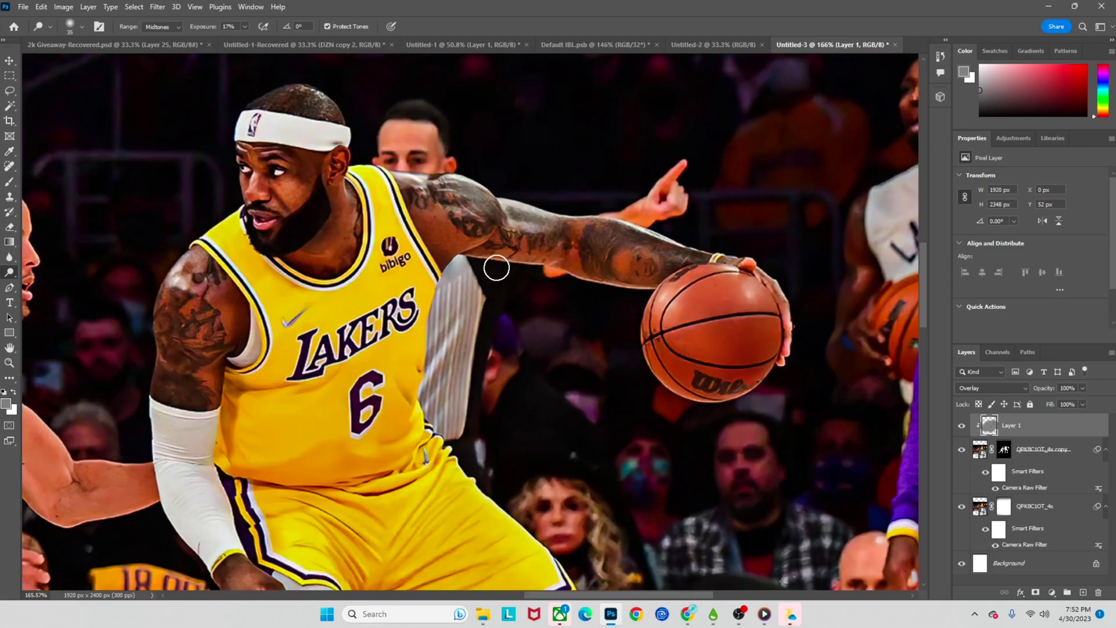
left_click_drag(462, 239, 498, 280)
scroll(498, 280, "down", 7)
scroll(555, 381, "up", 4)
key("bracketright")
key("bracketright")
scroll(531, 426, "down", 2)
left_click_drag(427, 409, 414, 345)
scroll(413, 345, "down", 4)
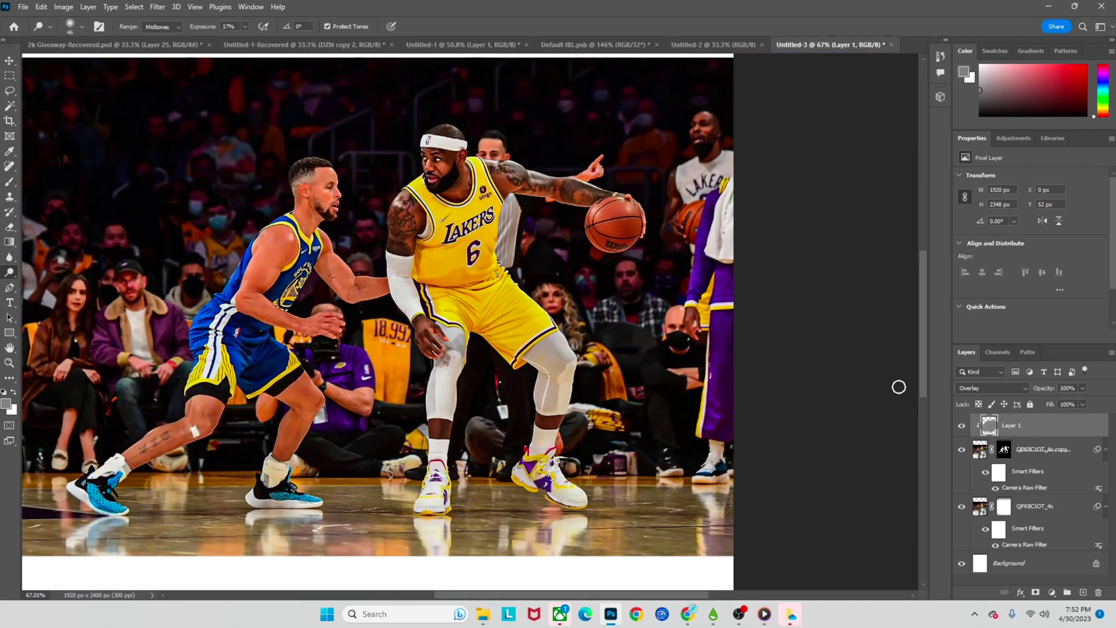
- Toggle the visibility of the masked player copy and the base photo layer to compare the edit with the earlier state
scroll(889, 446, "left", 1)
left_click(961, 449)
left_click(962, 506)
left_click(961, 506)
scroll(483, 174, "up", 5)
scroll(474, 203, "up", 3)
left_click(961, 449)
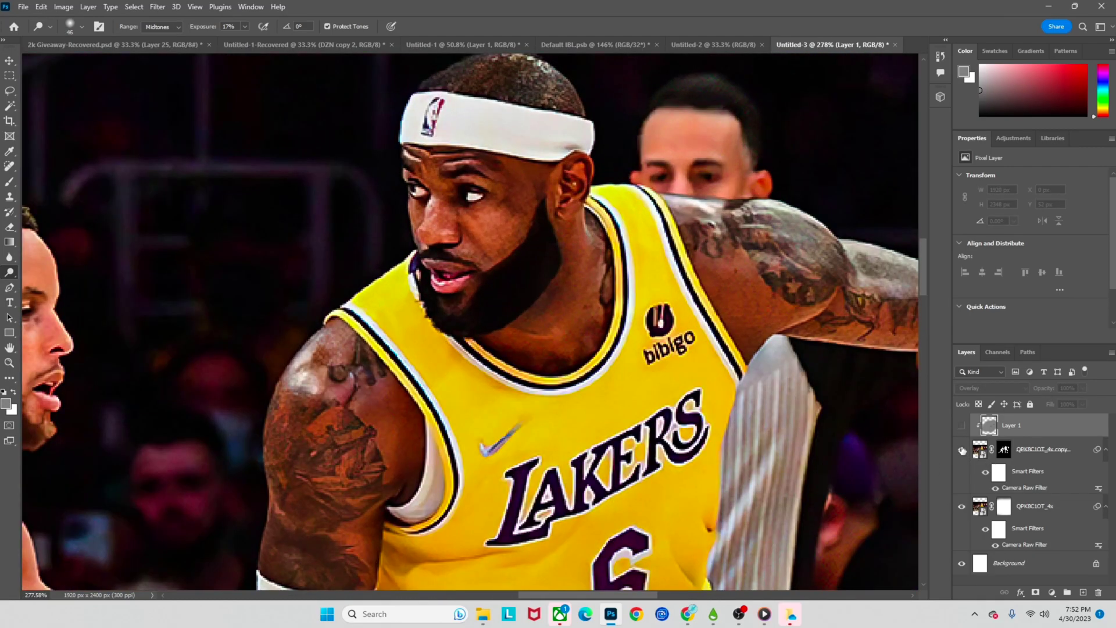
- Examine the retouched photo as a whole and up close, comparing the two players with the background crowd and court
scroll(470, 224, "down", 14)
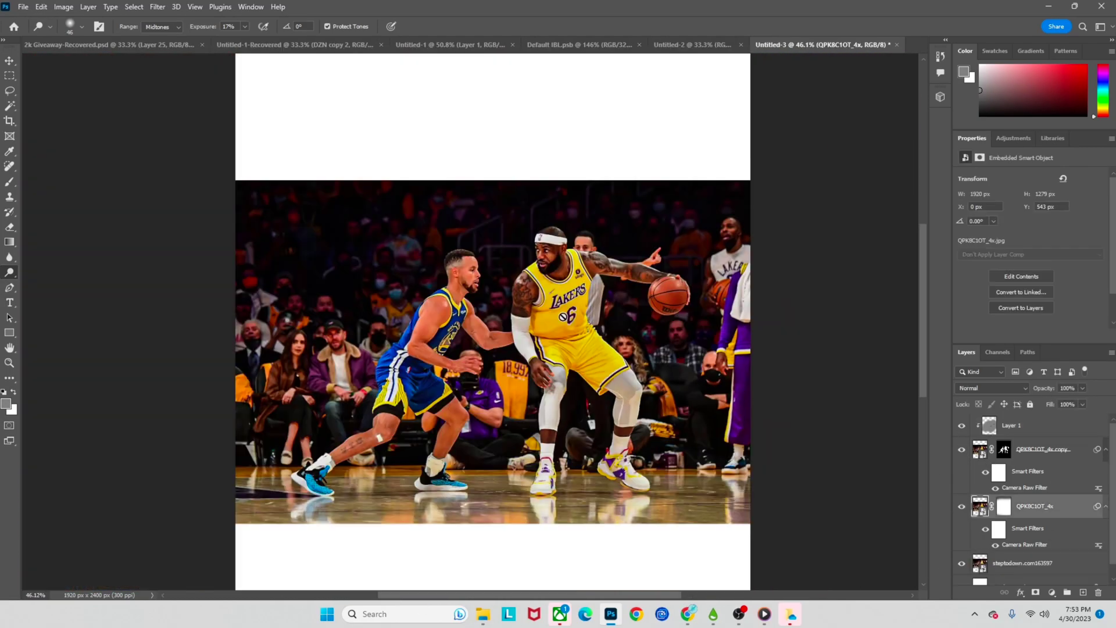
scroll(602, 298, "down", 1)
scroll(602, 298, "up", 1)
scroll(602, 298, "up", 4)
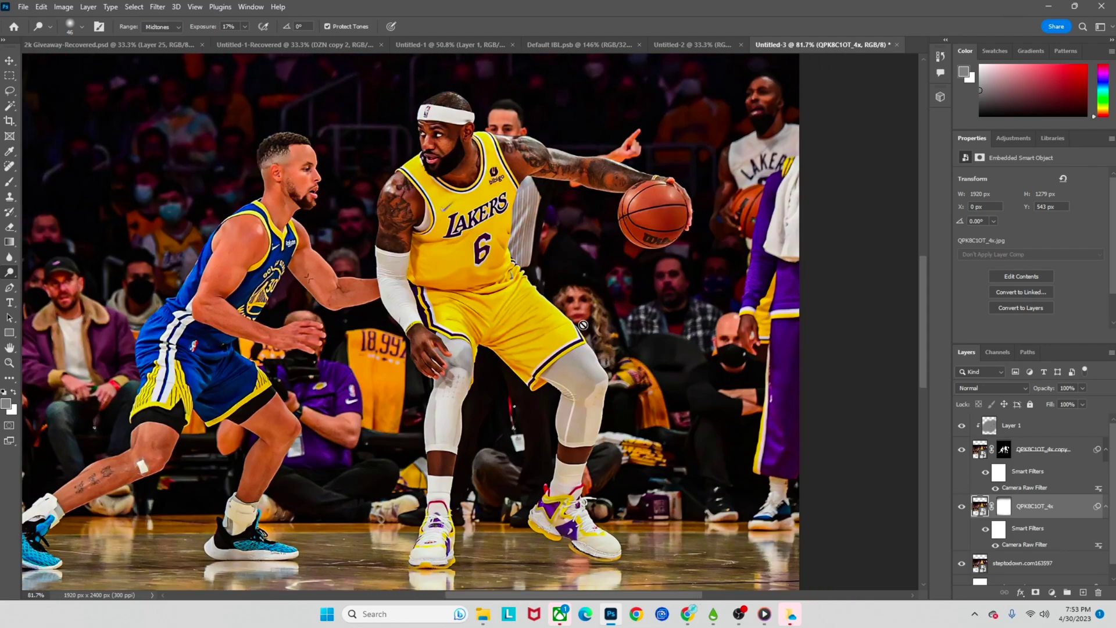
scroll(583, 325, "down", 4)
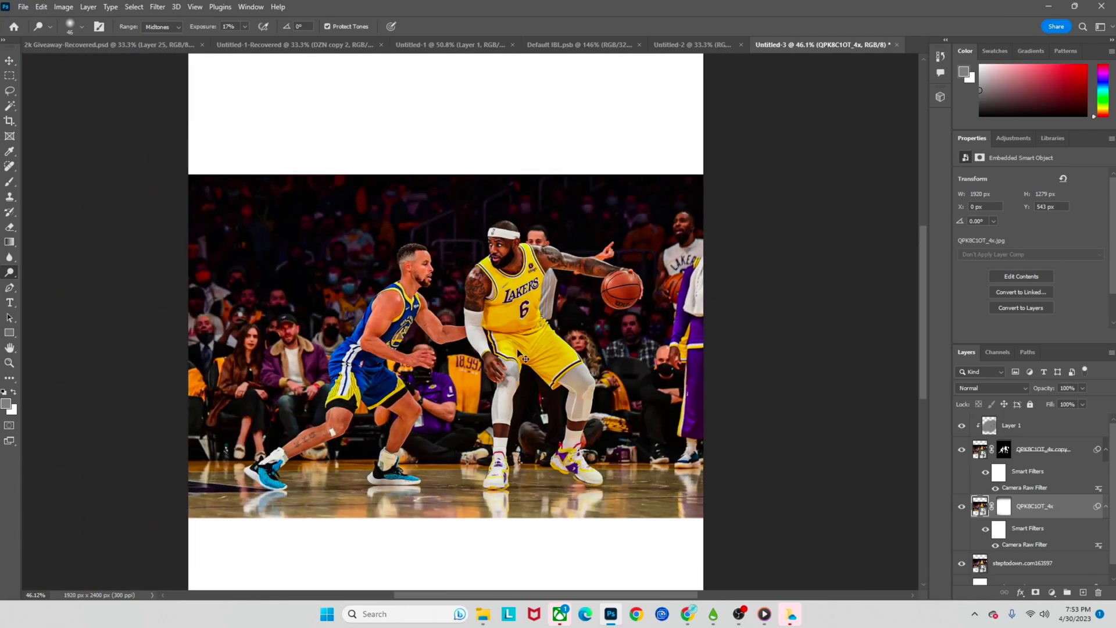
scroll(527, 313, "up", 4)
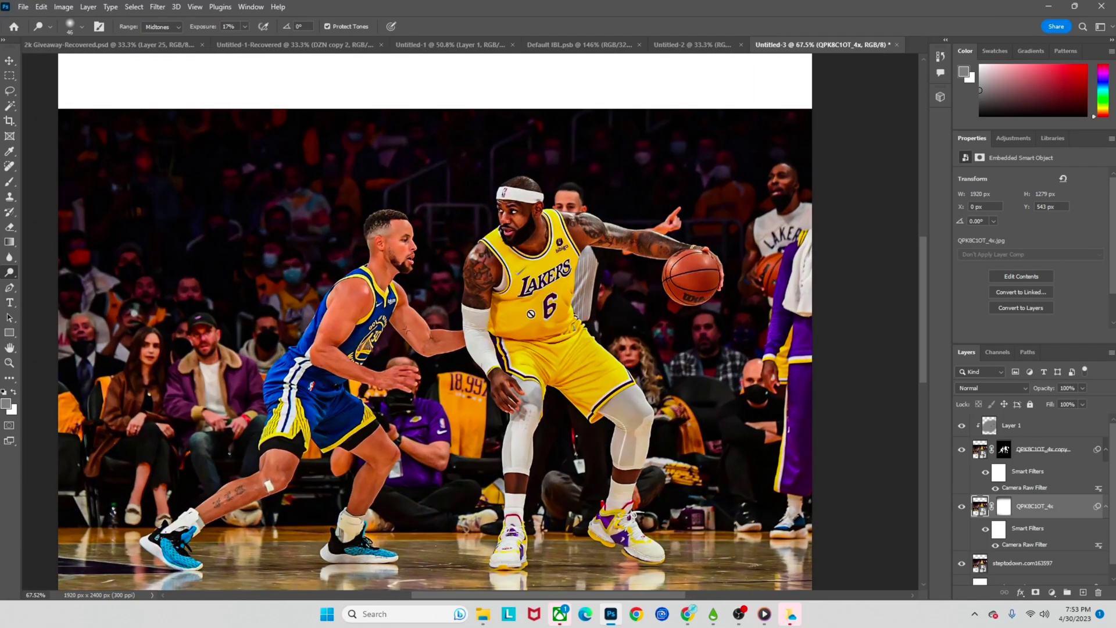
scroll(528, 315, "down", 2)
scroll(532, 305, "down", 1)
scroll(535, 308, "left", 1)
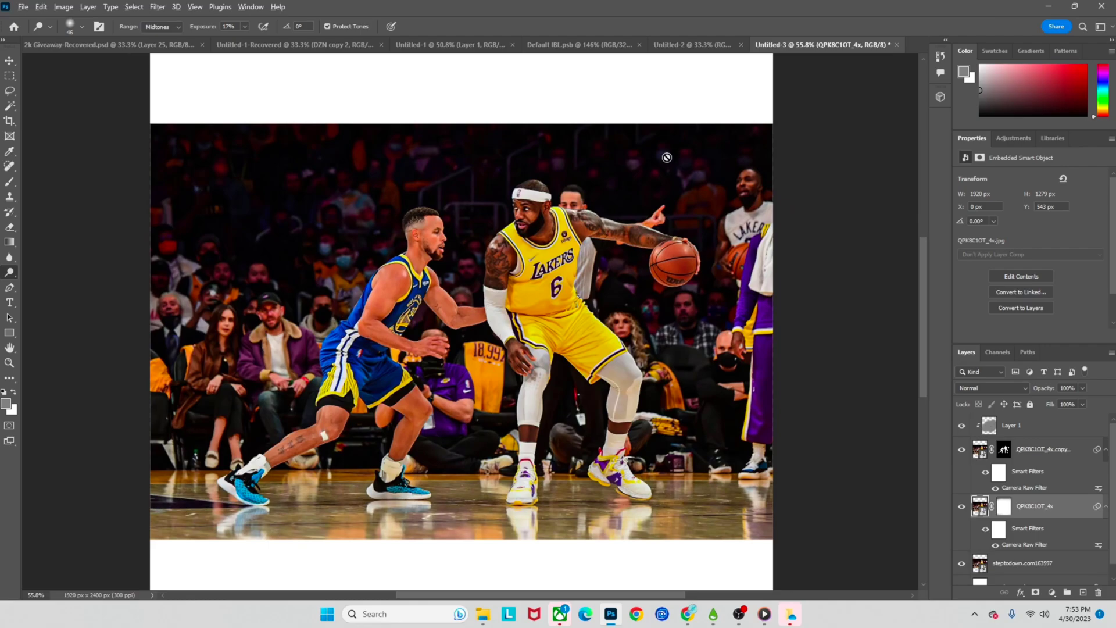
scroll(661, 159, "down", 2)
scroll(657, 153, "down", 1)
scroll(656, 153, "down", 2)
scroll(655, 153, "up", 1)
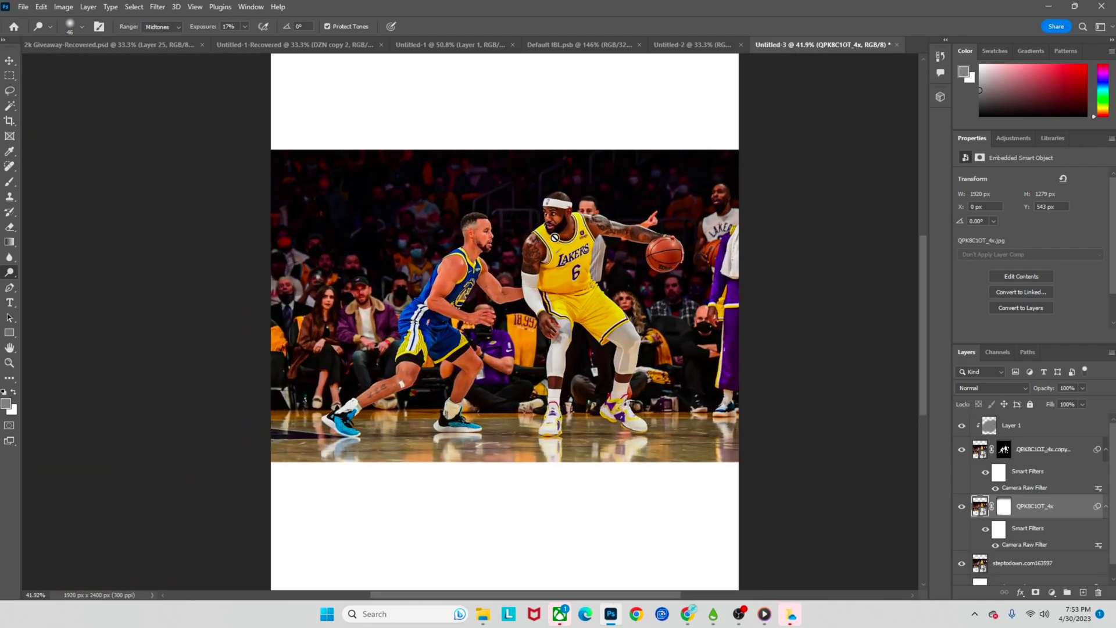
scroll(631, 330, "up", 2)
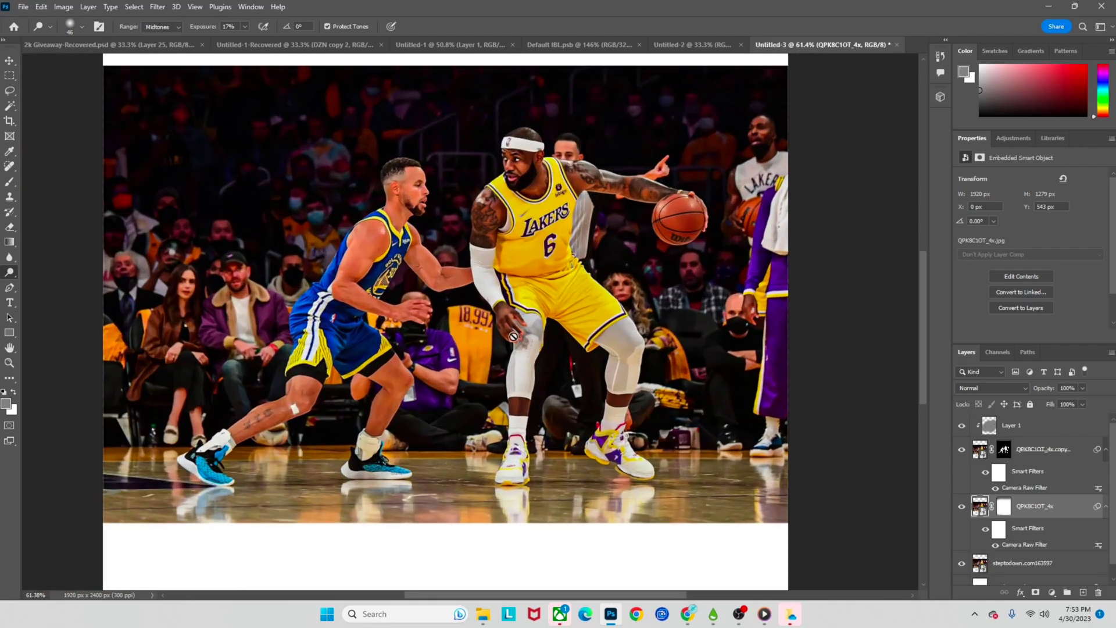
scroll(528, 376, "up", 1)
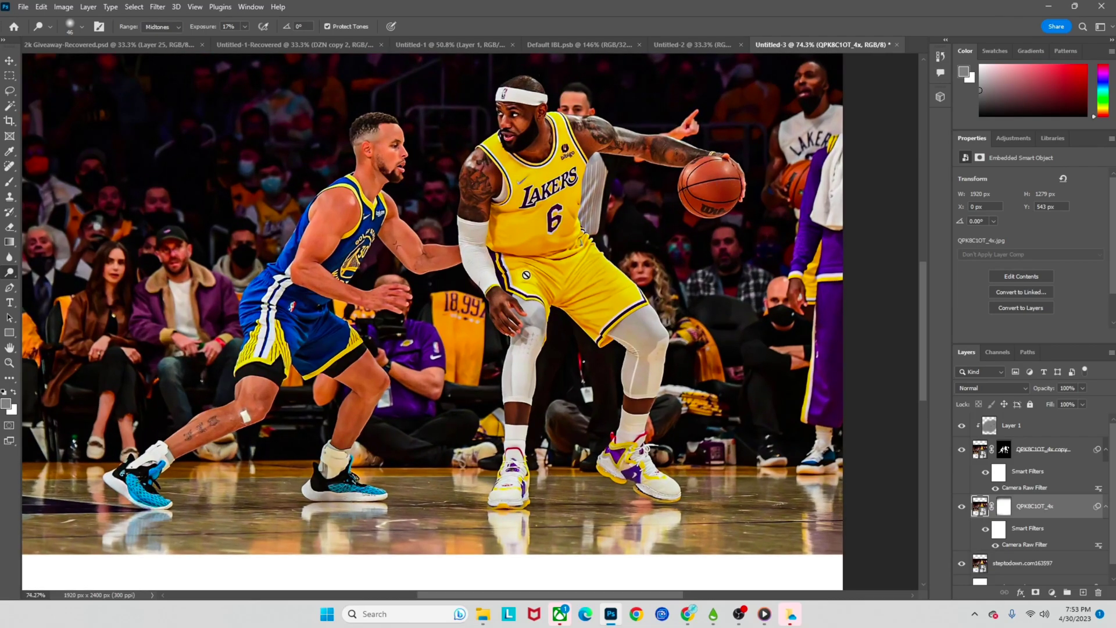
scroll(555, 294, "down", 1)
scroll(566, 326, "up", 2)
scroll(560, 346, "up", 1)
scroll(554, 326, "down", 1)
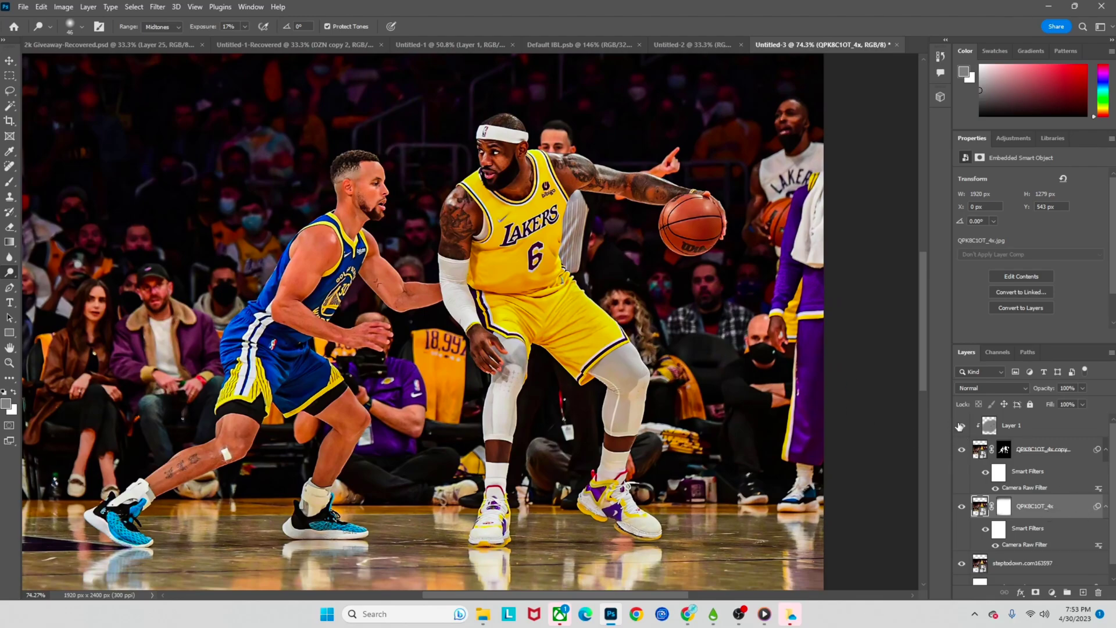
- Hide and show the gray dodge-and-burn layer, masked player copy and enhanced base photo twice to compare them with the original photo underneath
left_click(964, 510)
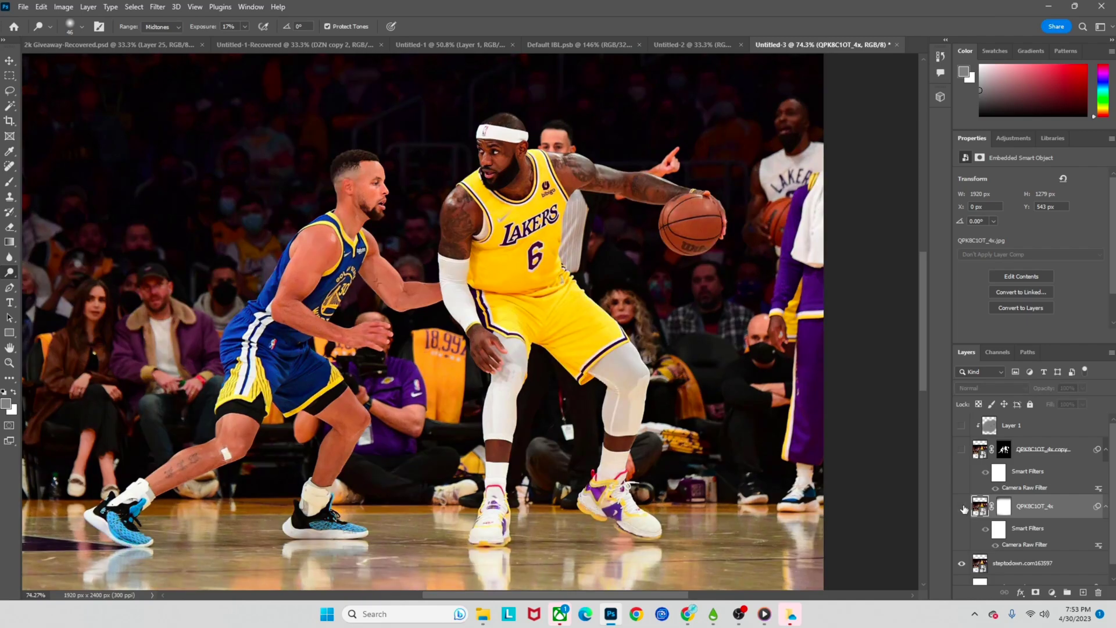
left_click(962, 431)
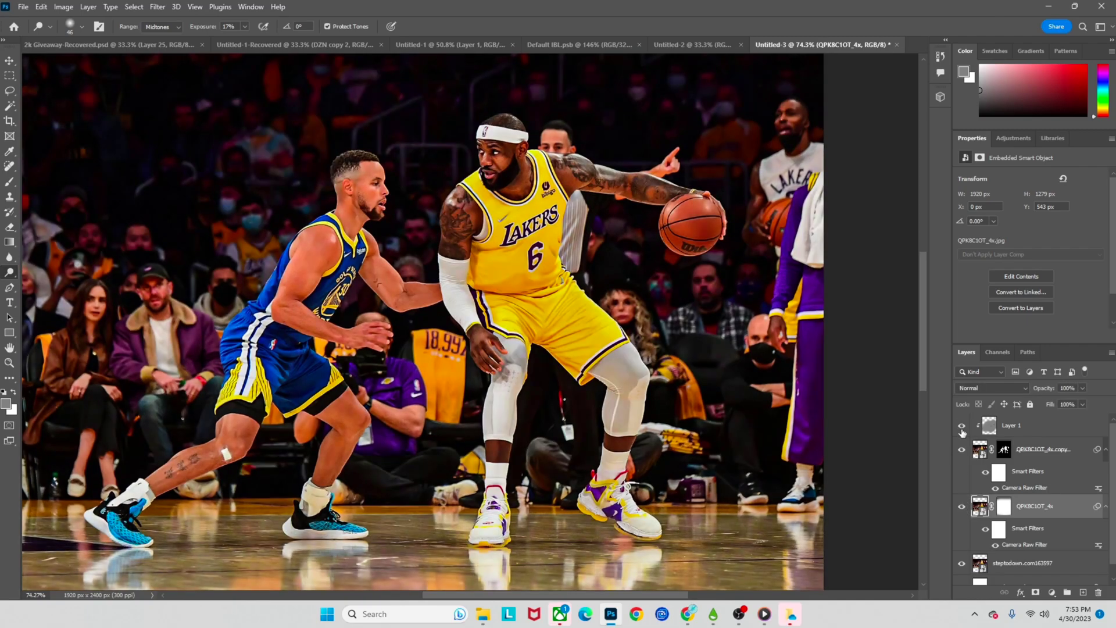
scroll(673, 364, "right", 2)
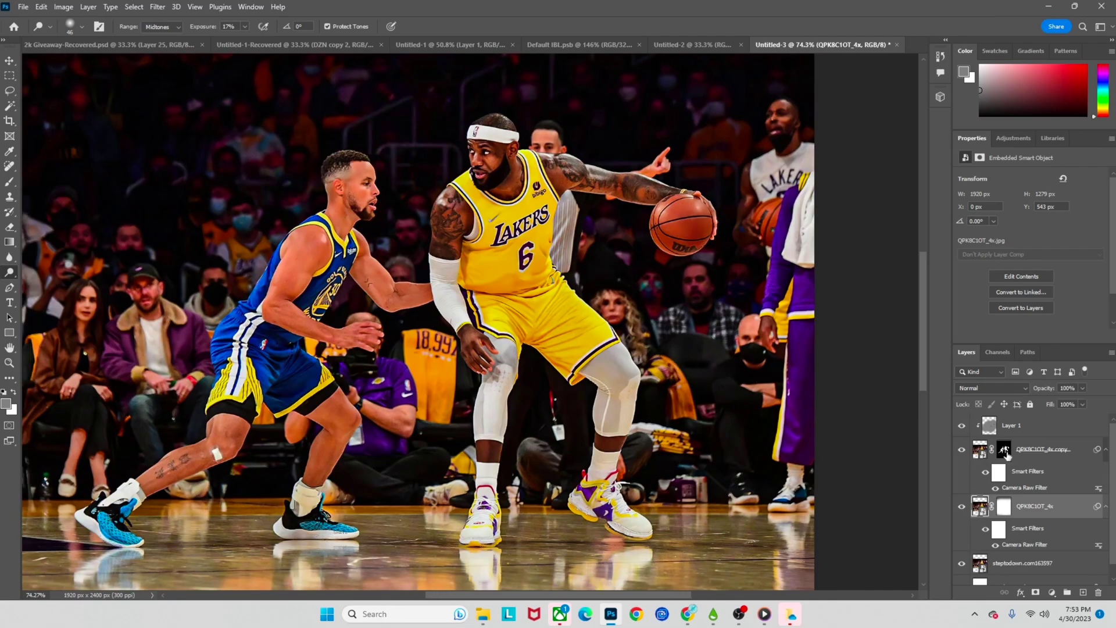
left_click(968, 511)
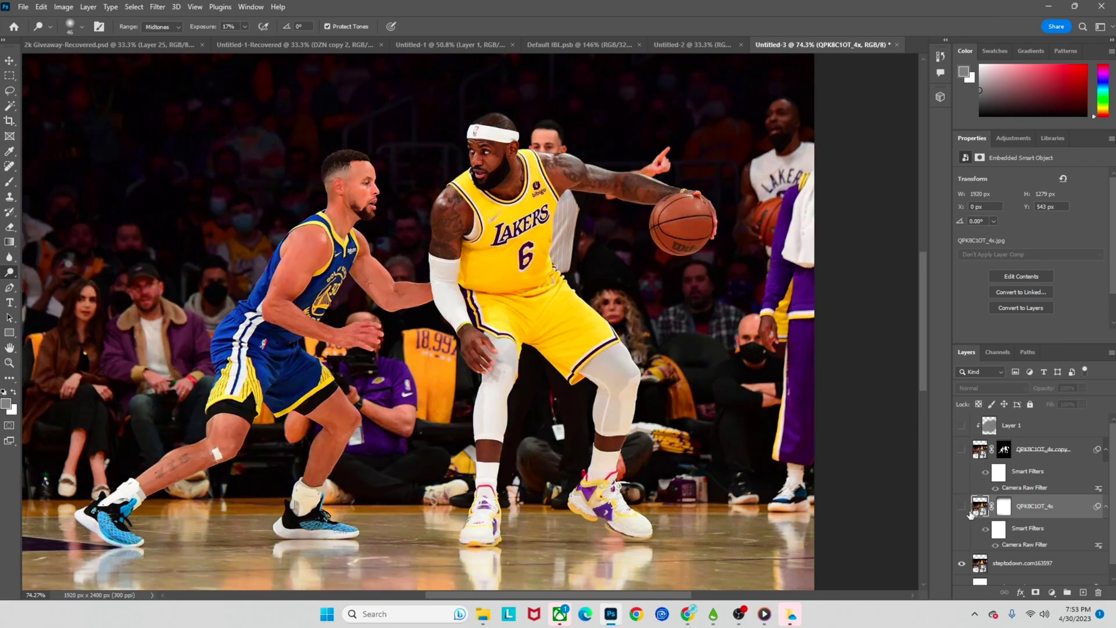
left_click(962, 427)
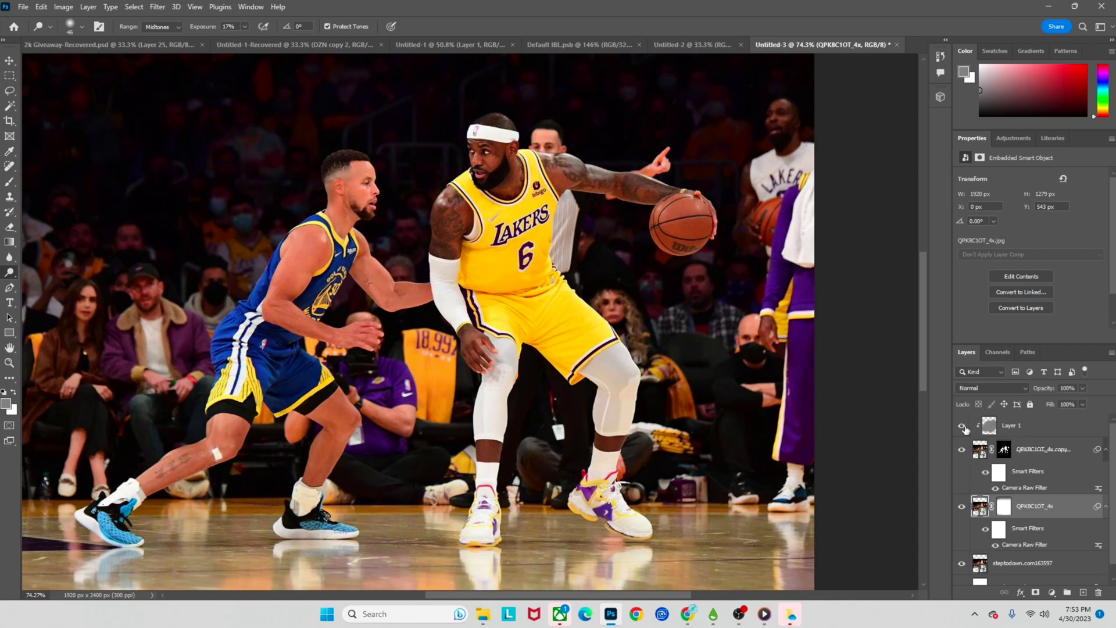